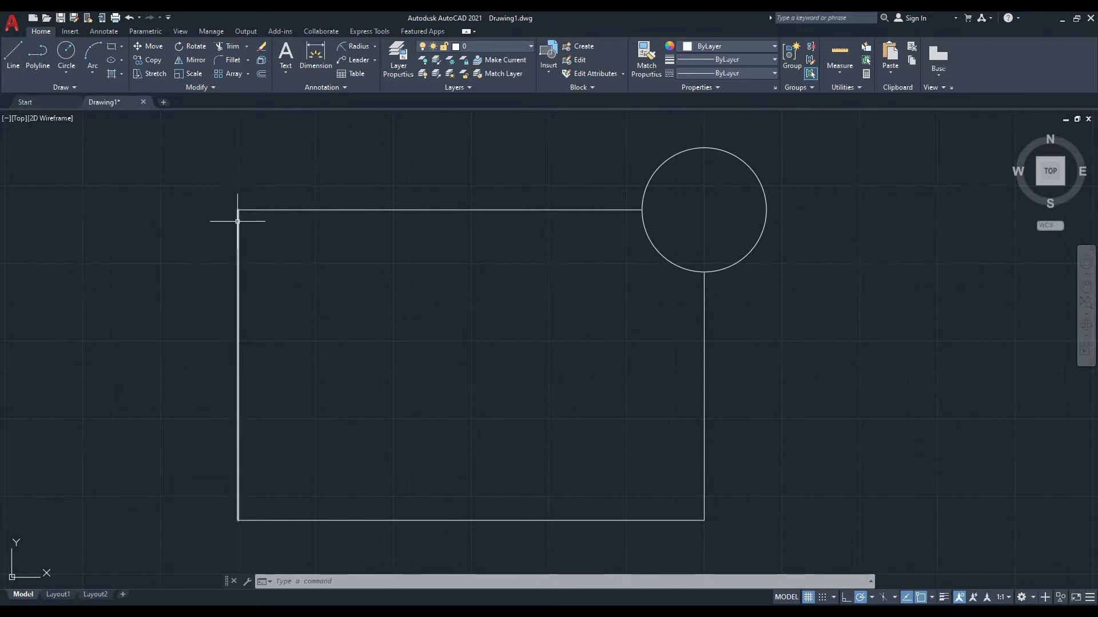
# - Add a vertical linear dimension between the ends of the rectangle's left edge, with the dimension line outside the shape
pyautogui.click(238, 265)
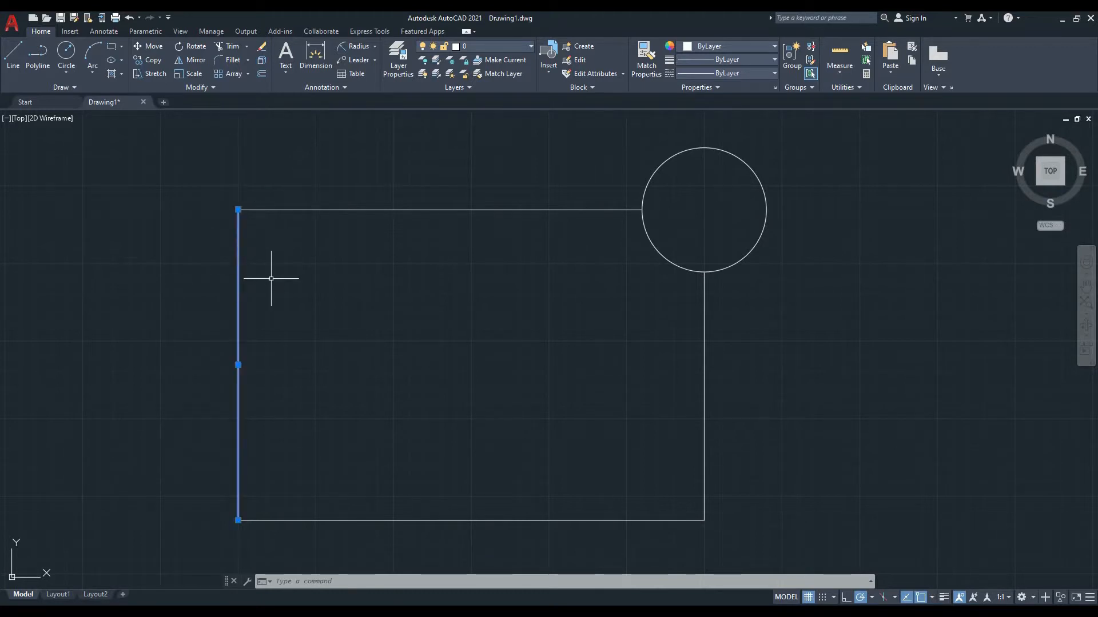
pyautogui.press('Escape')
pyautogui.write('DIMLIN')
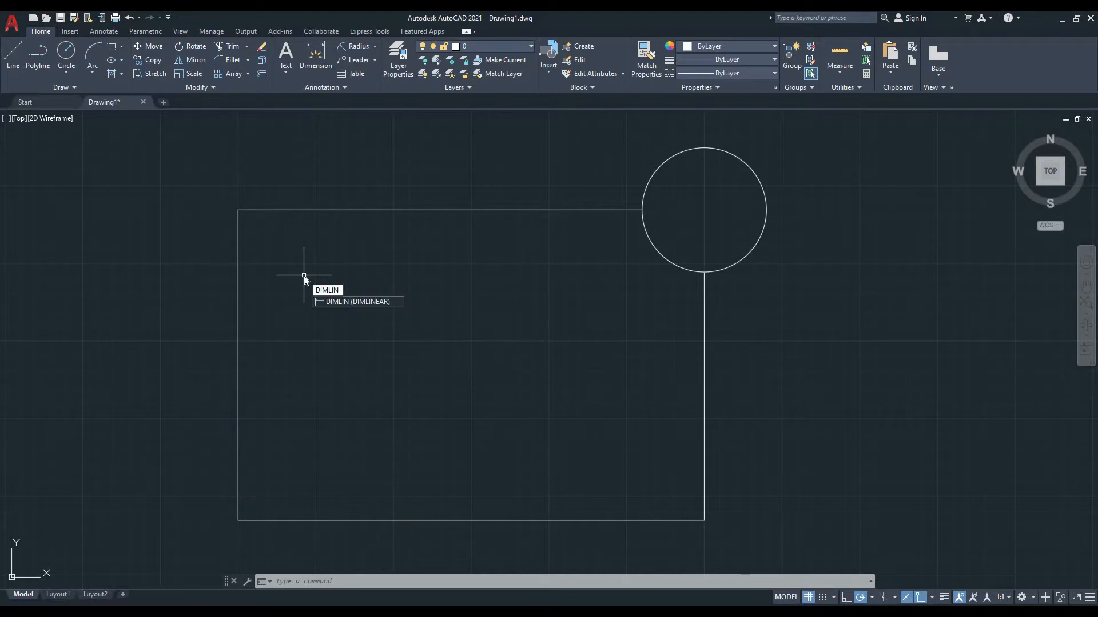
pyautogui.press('Return')
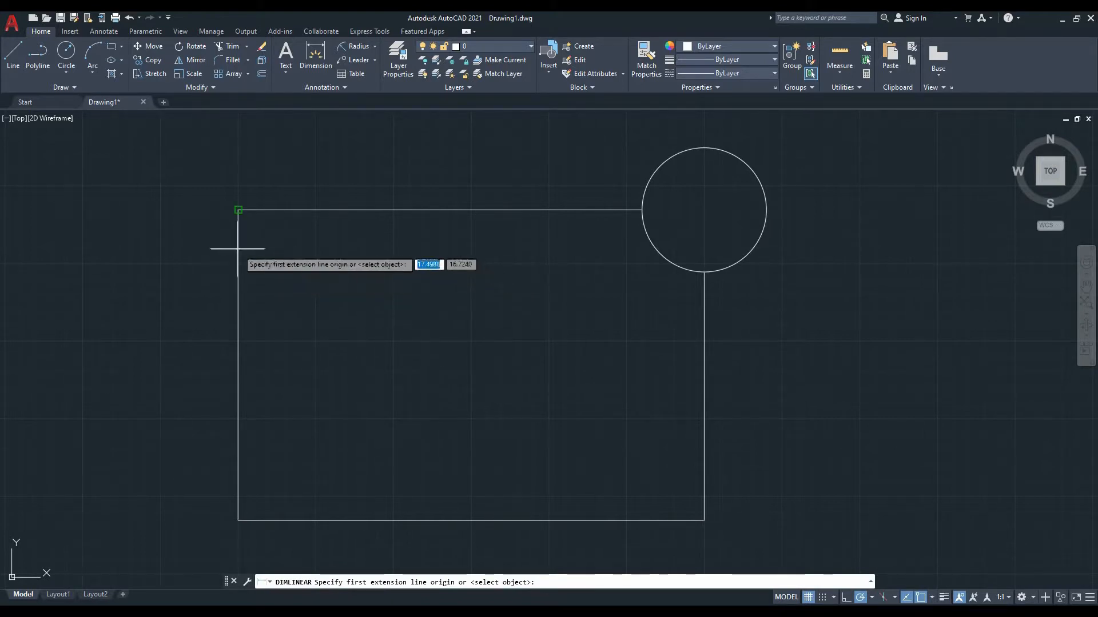
pyautogui.click(238, 210)
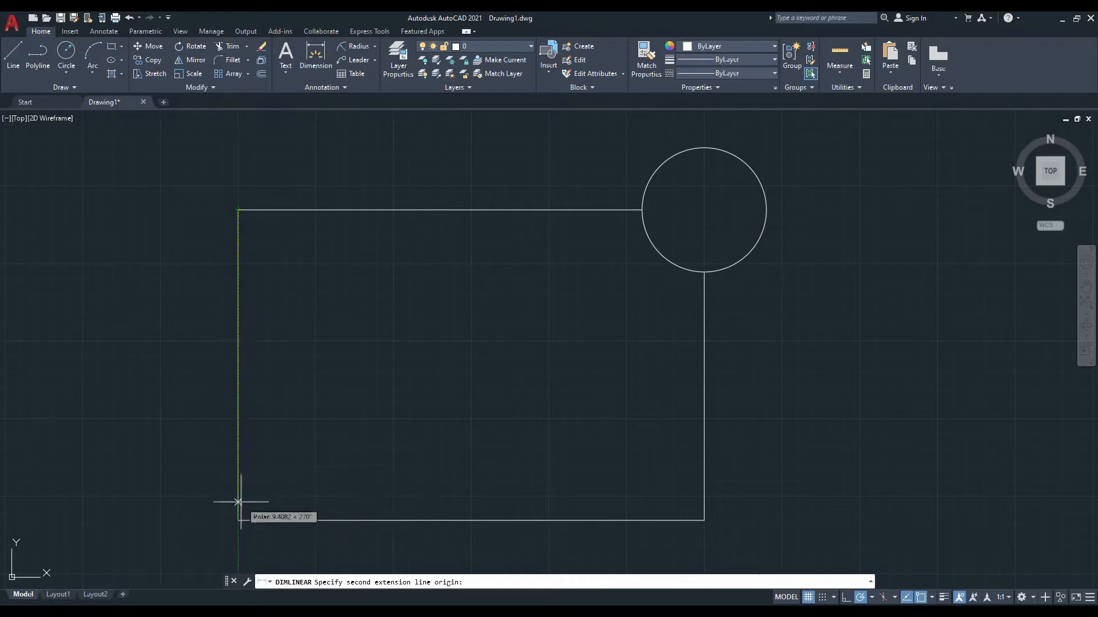
pyautogui.click(239, 520)
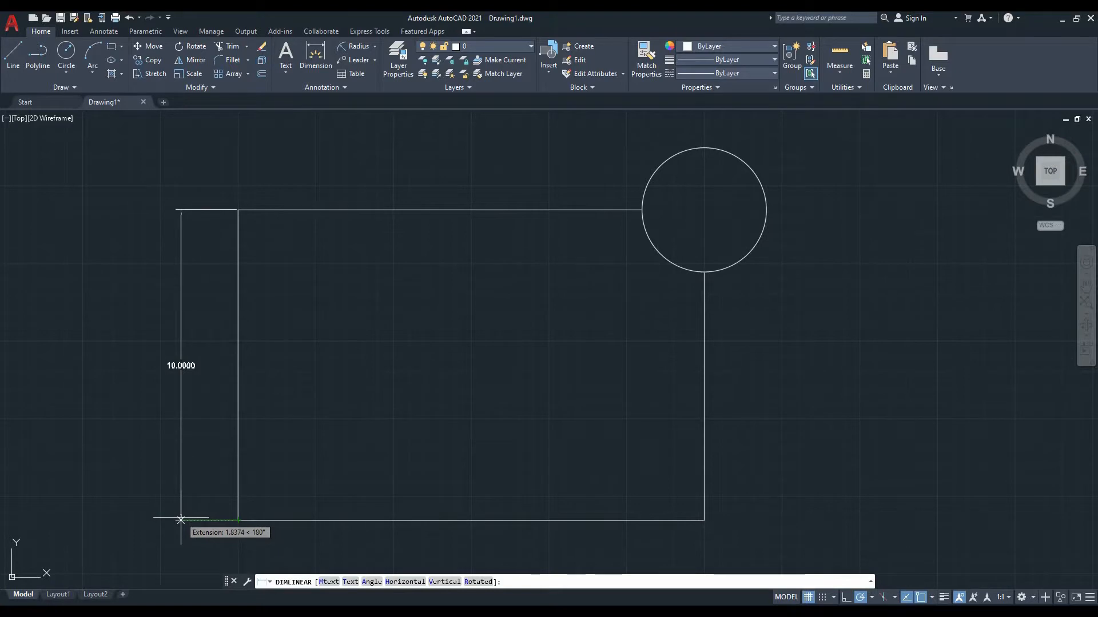
pyautogui.click(181, 520)
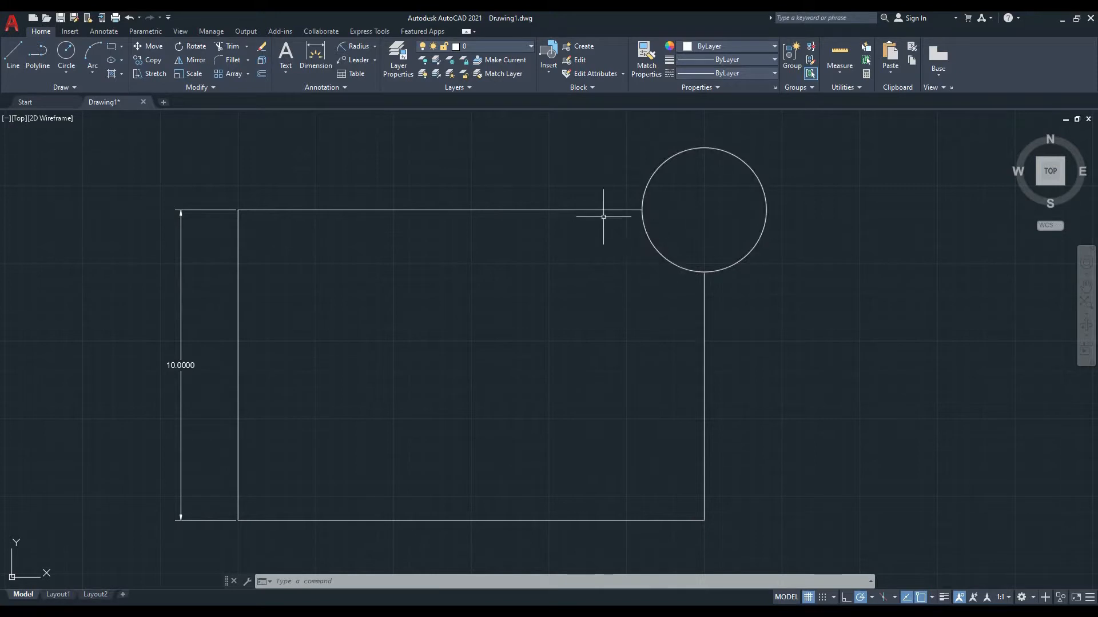
# - Add a radius dimension to the circle, with its text outside at the circle's lower right
pyautogui.click(375, 45)
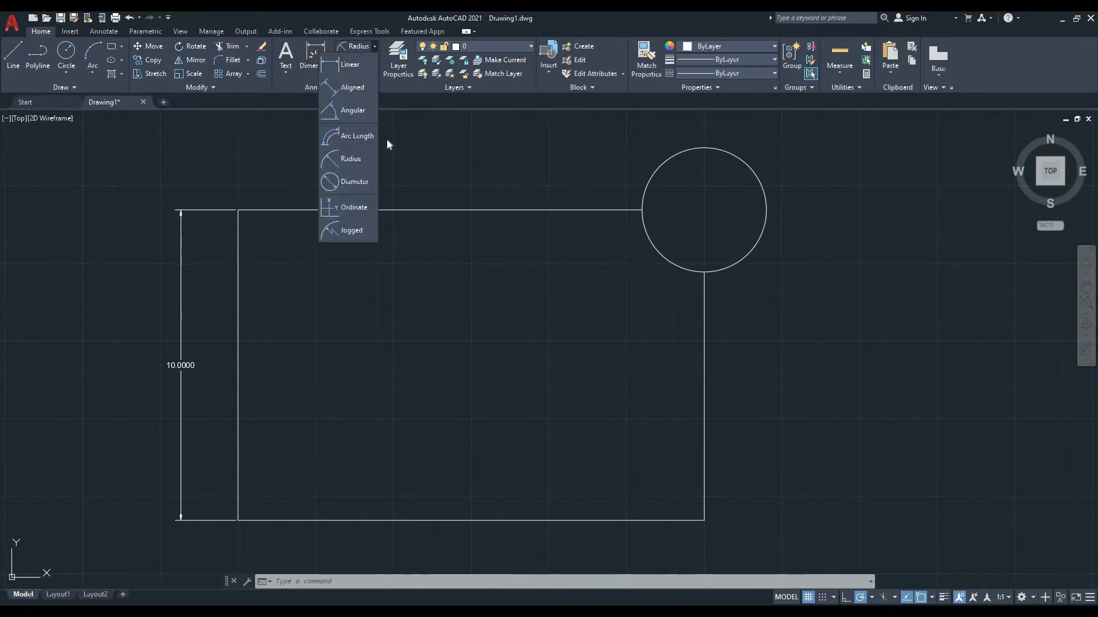
pyautogui.click(369, 163)
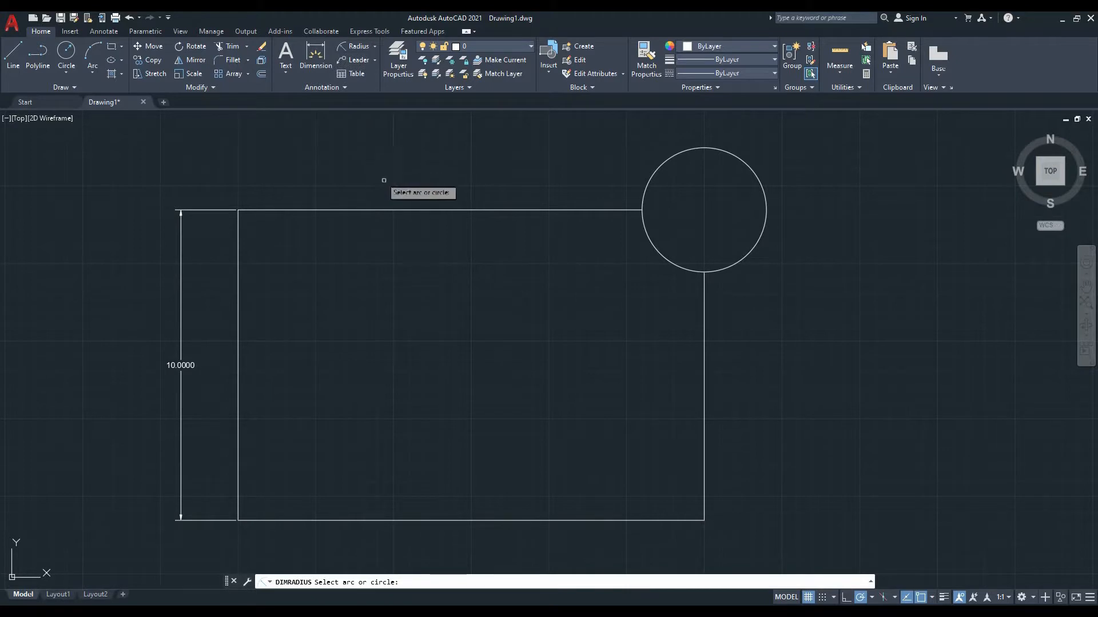
pyautogui.click(646, 238)
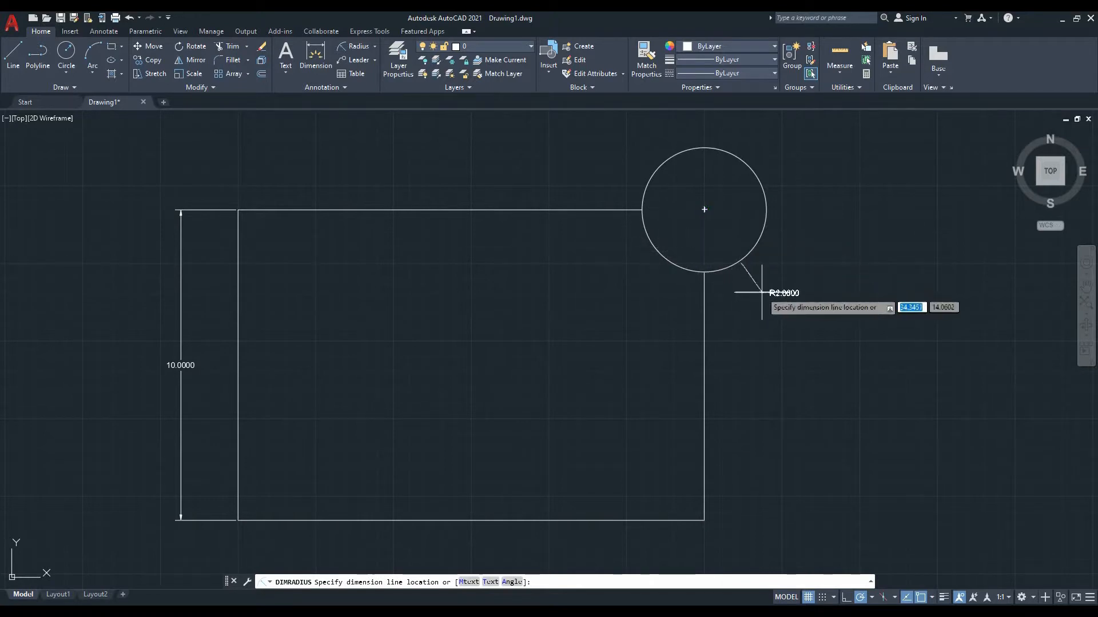
pyautogui.click(771, 284)
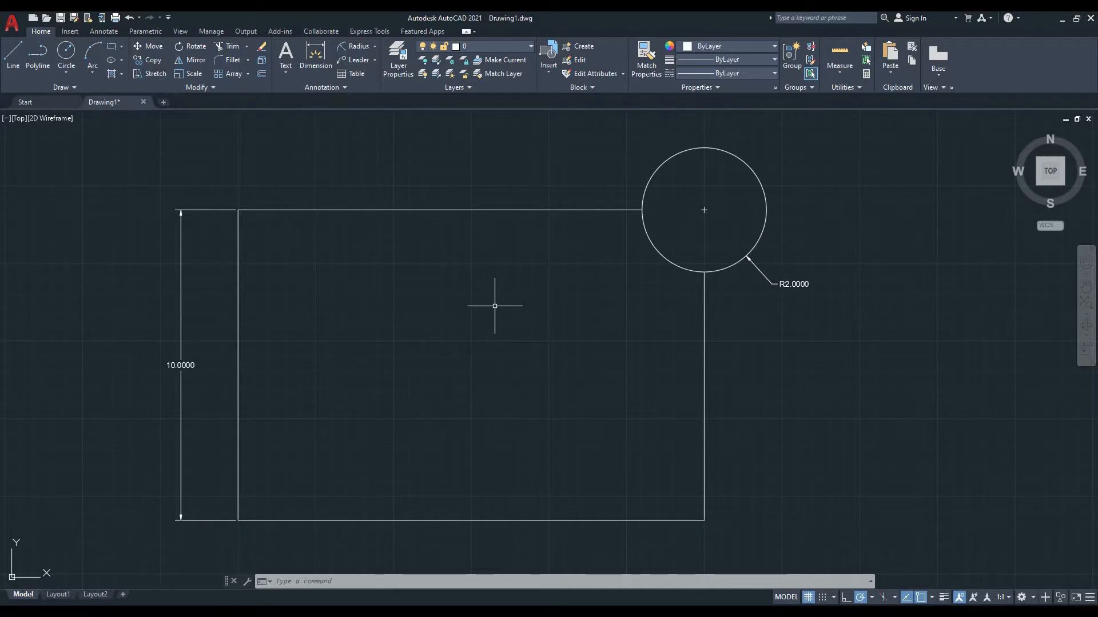
pyautogui.write('D')
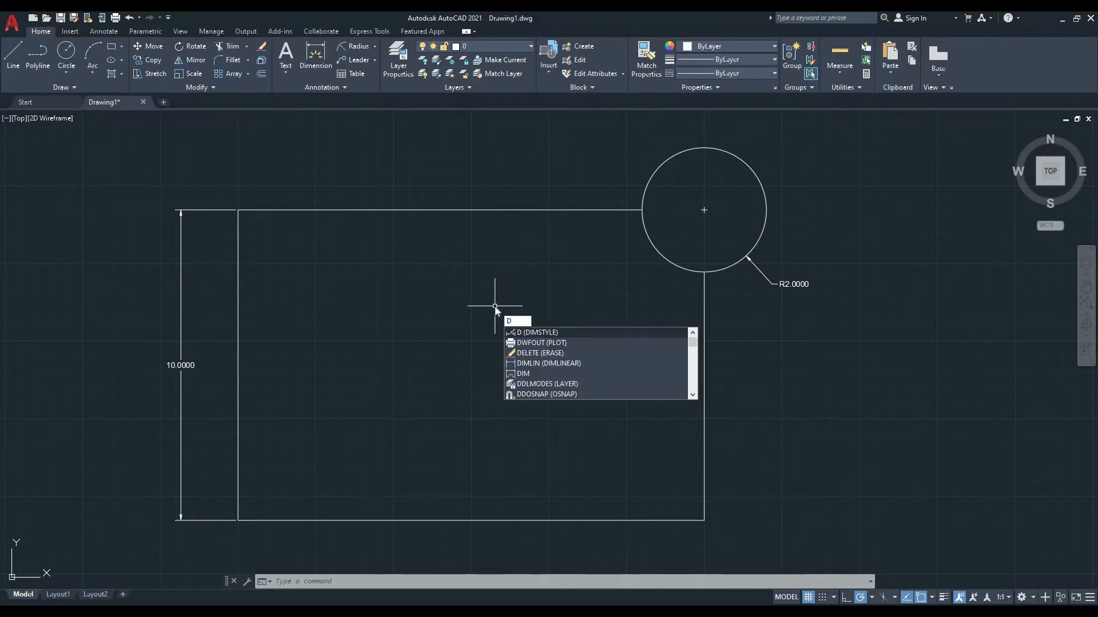
pyautogui.write('IM')
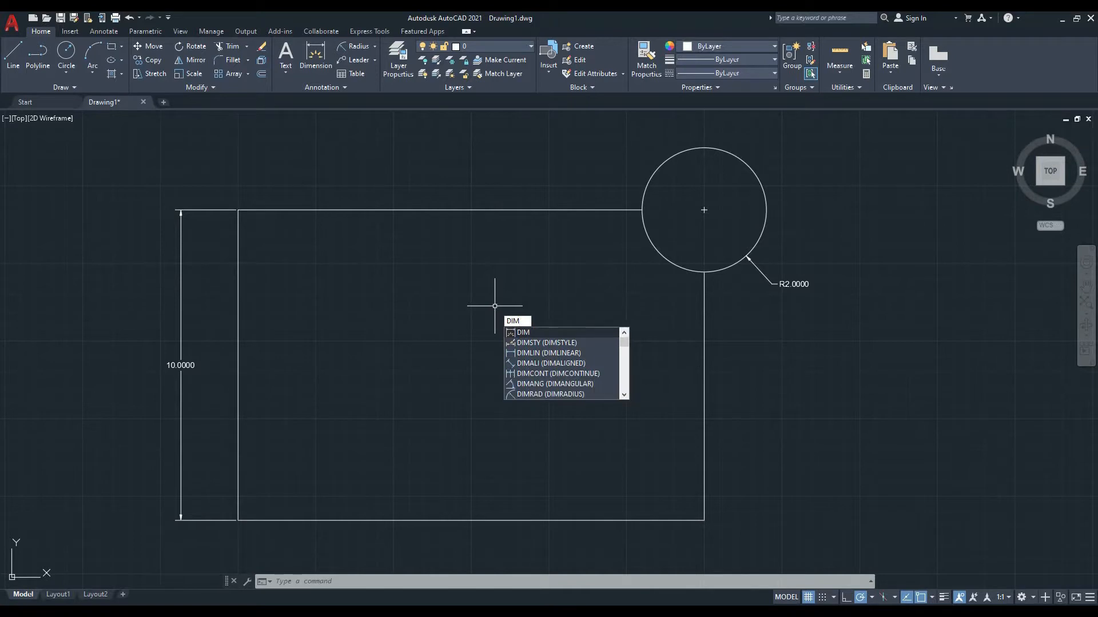
pyautogui.write('STY')
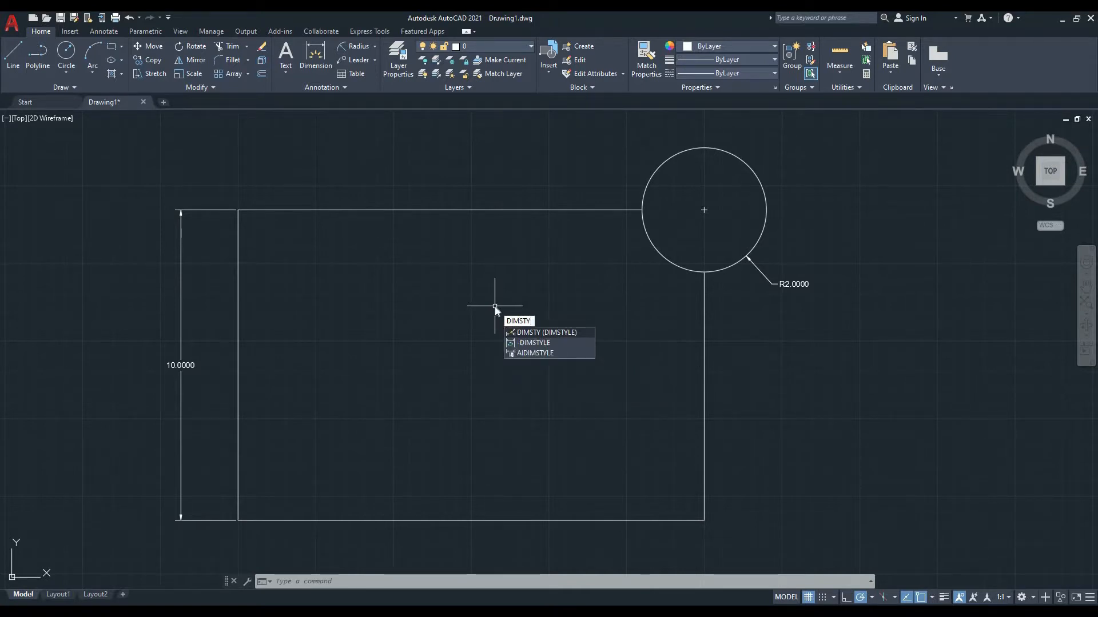
pyautogui.press('Return')
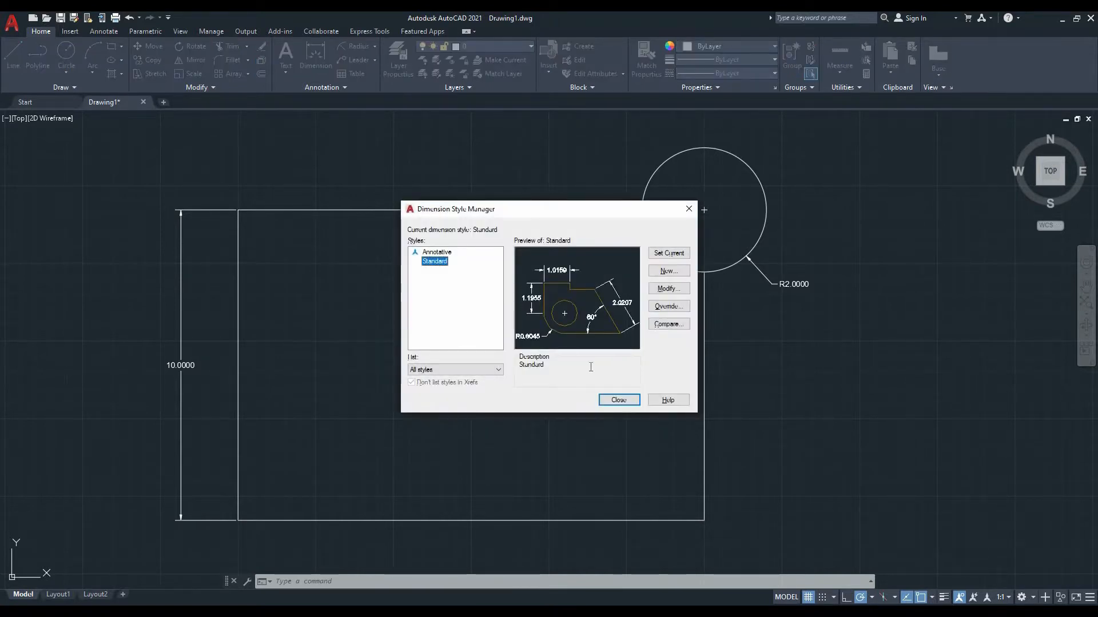
pyautogui.click(618, 399)
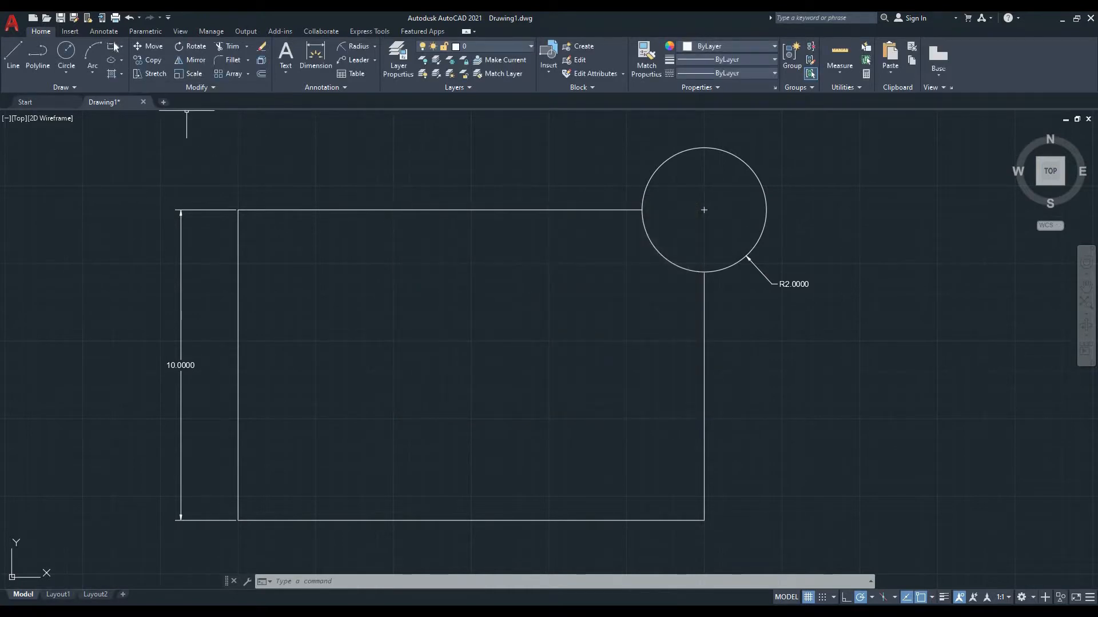
# - Create a dimension style named New Style based on Standard and continue to its settings
pyautogui.click(109, 31)
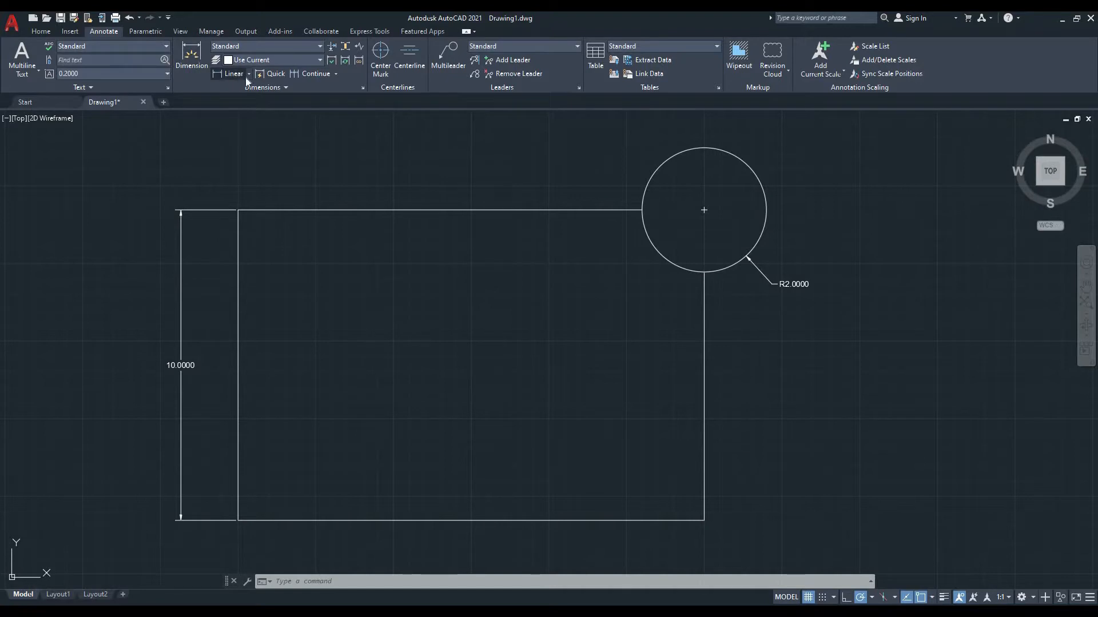
pyautogui.click(363, 89)
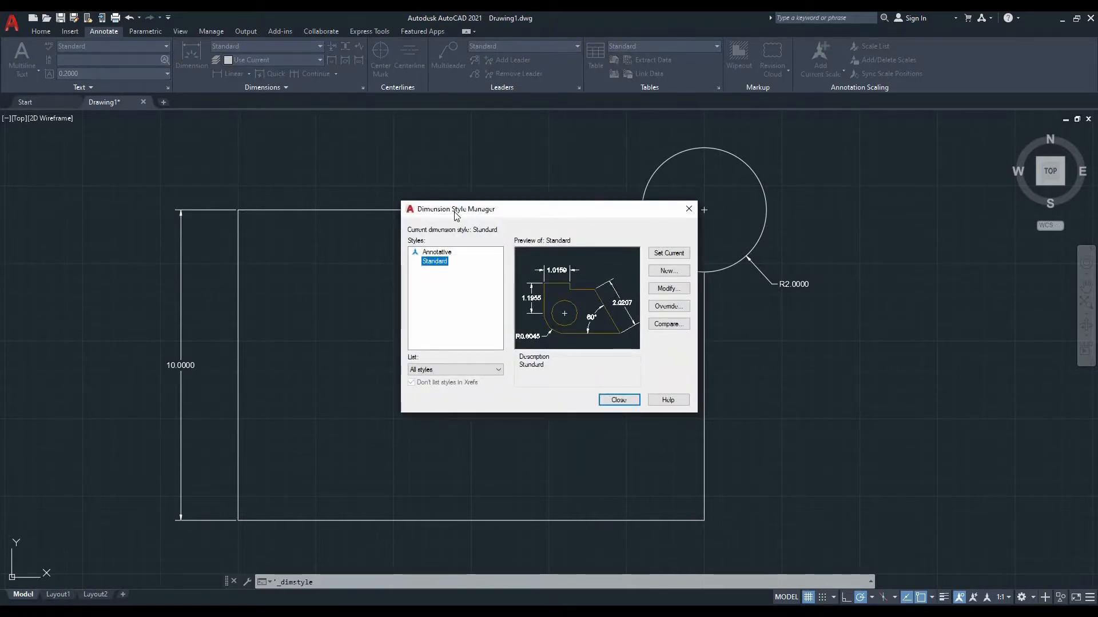
pyautogui.click(447, 253)
pyautogui.click(446, 262)
pyautogui.click(652, 272)
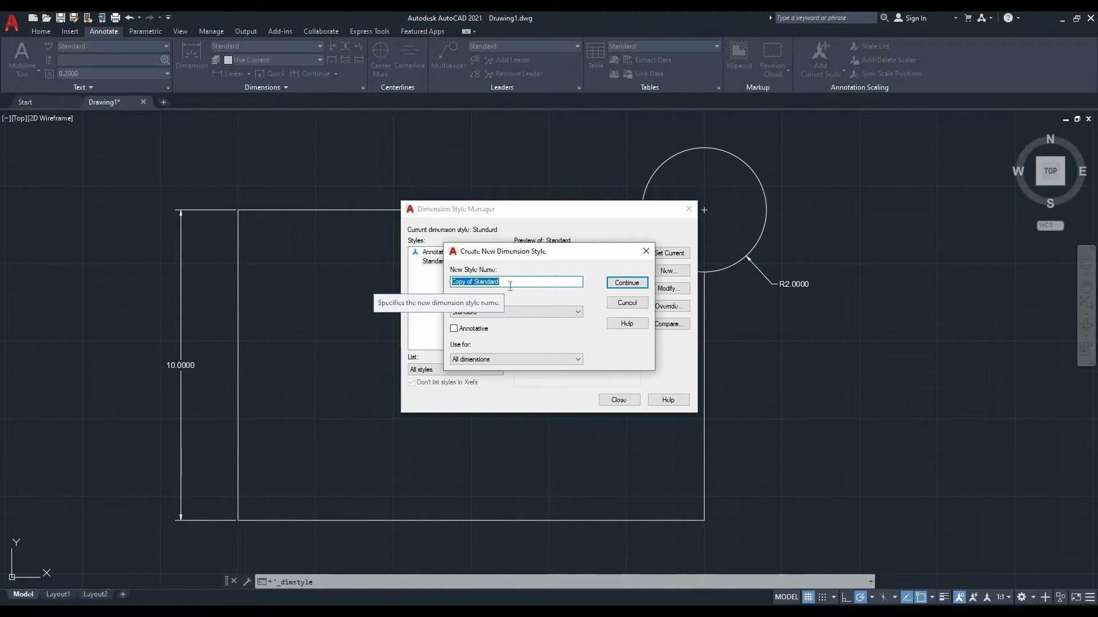
pyautogui.write('New Style')
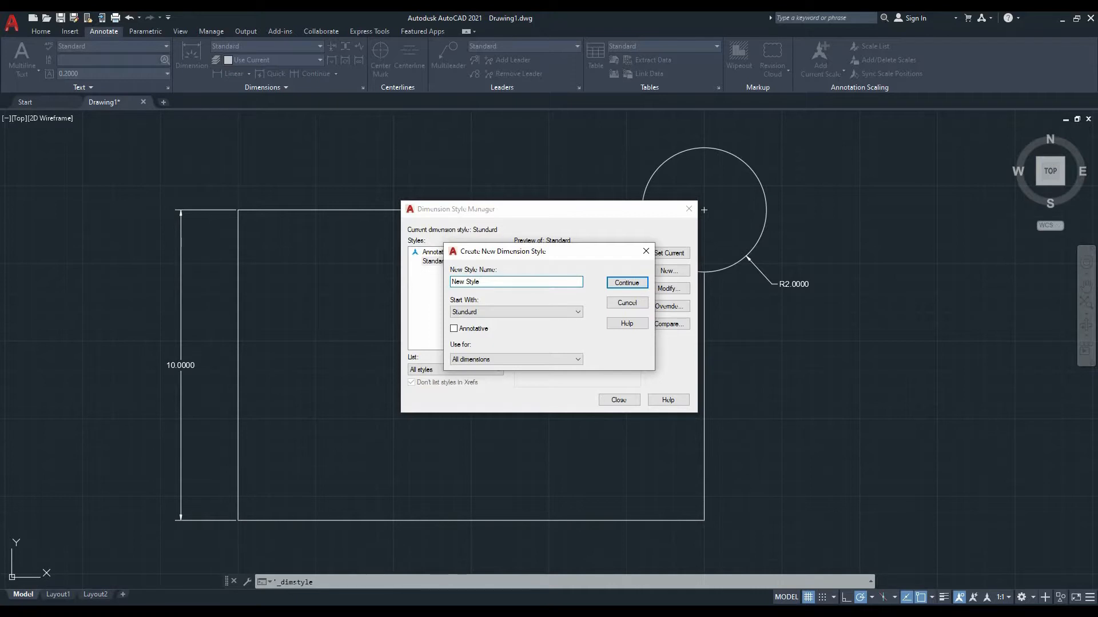
pyautogui.click(524, 311)
pyautogui.click(522, 307)
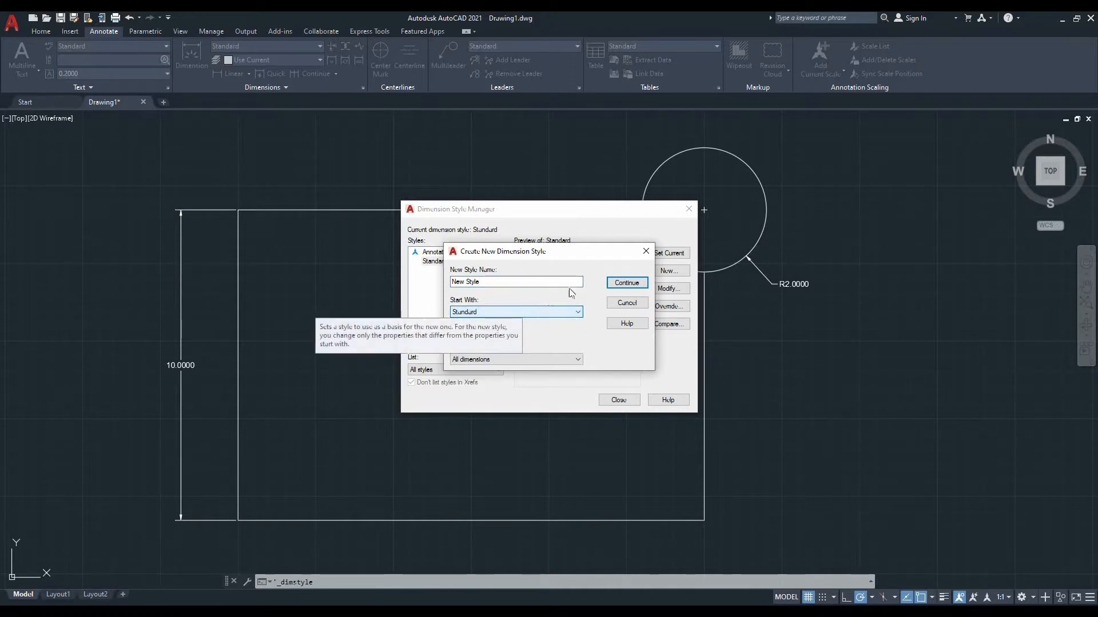
pyautogui.click(626, 282)
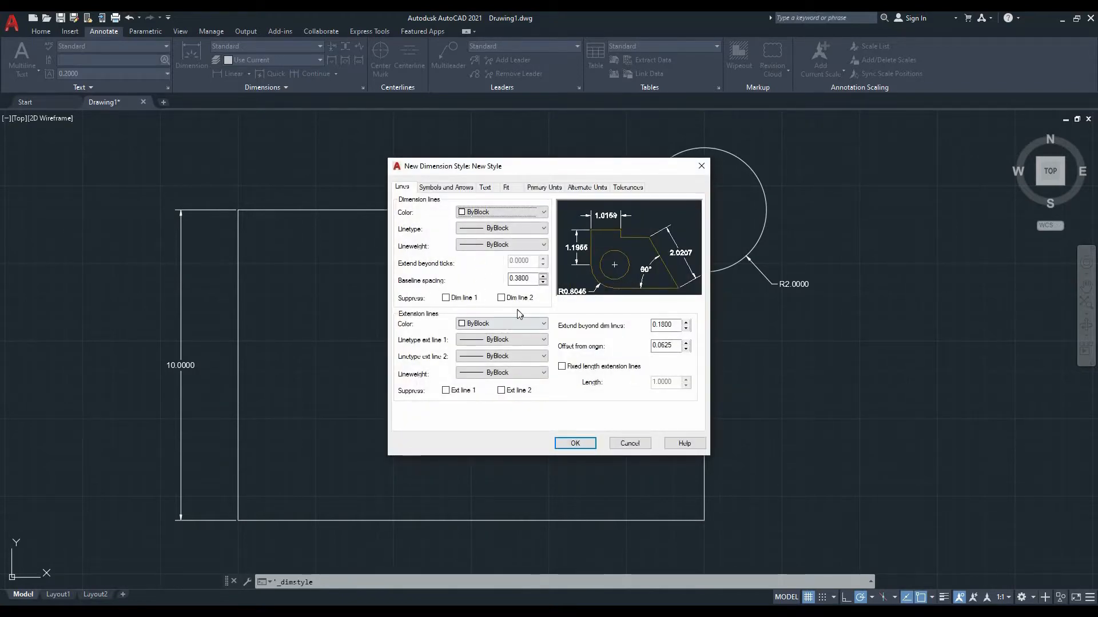
pyautogui.click(440, 189)
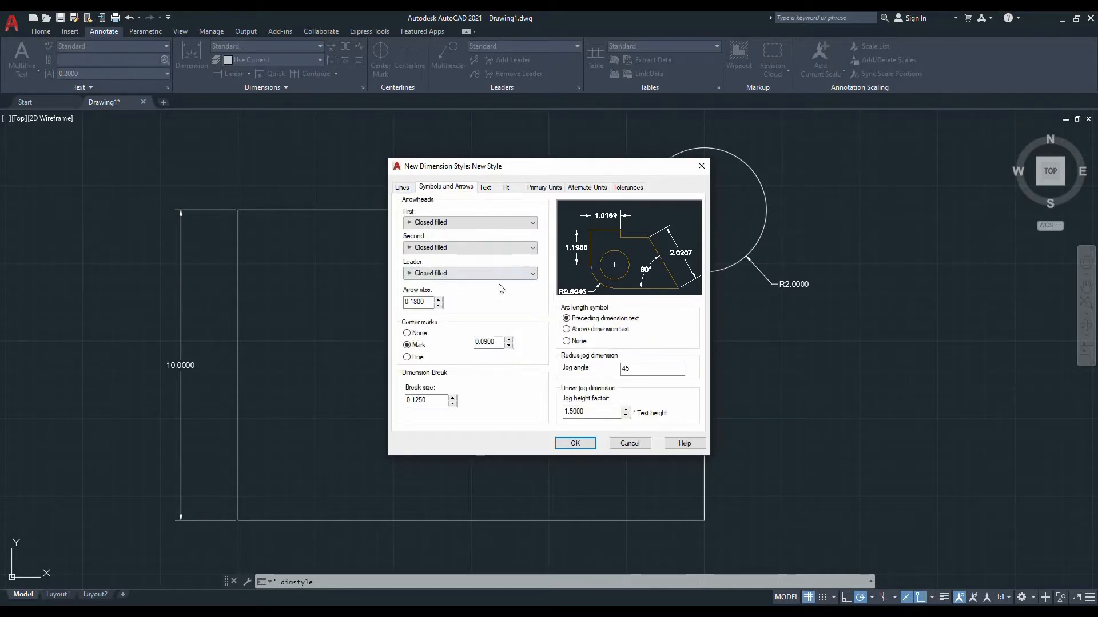
pyautogui.click(485, 188)
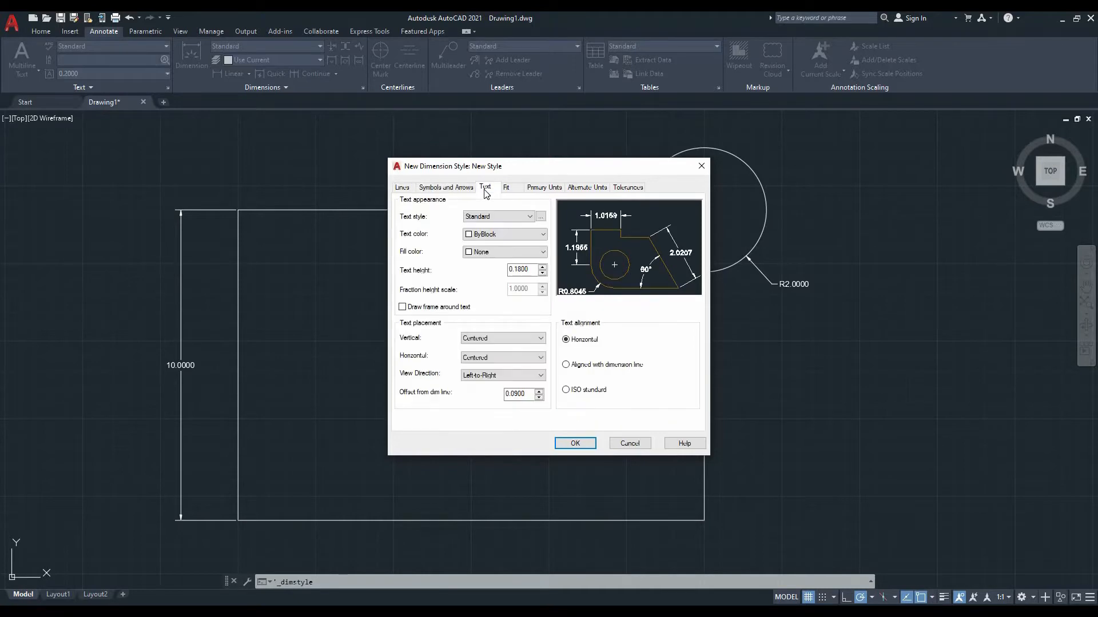
pyautogui.click(518, 191)
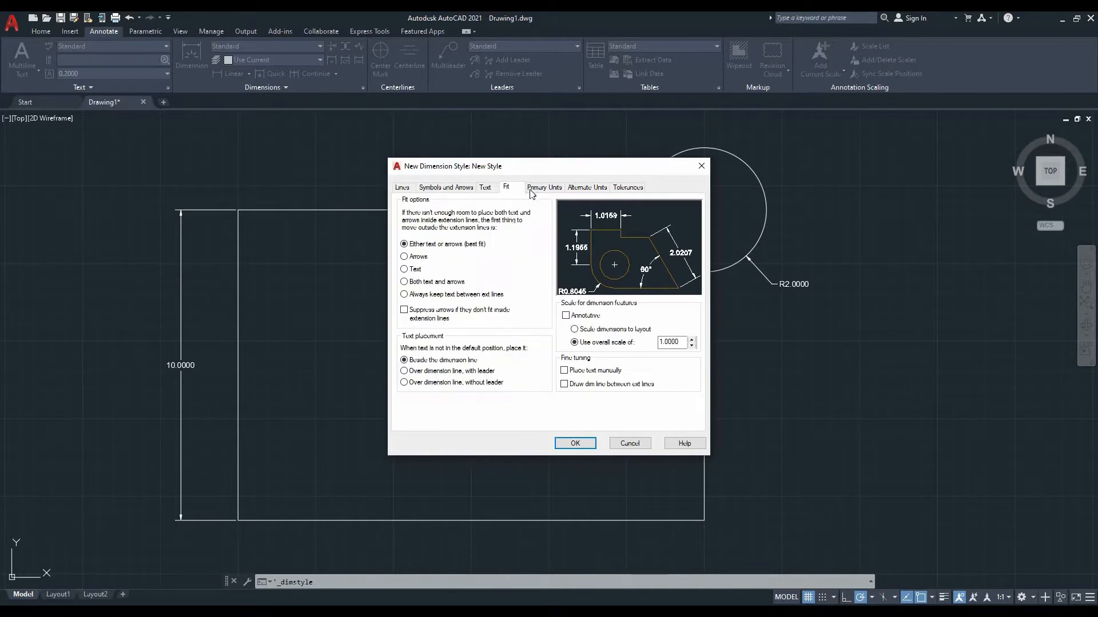
pyautogui.click(549, 190)
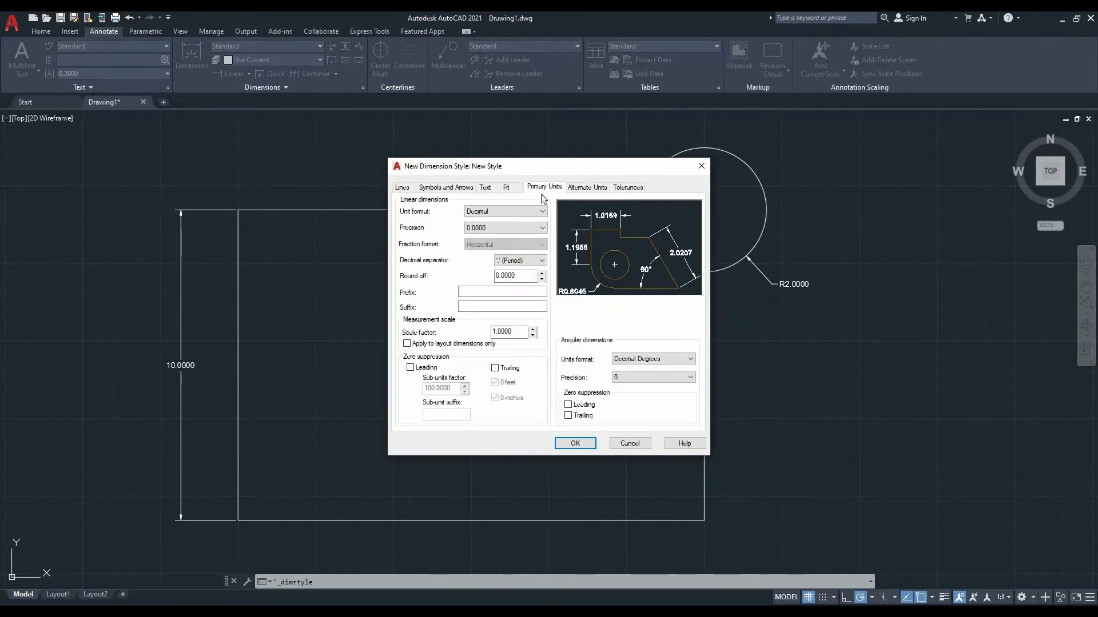
# - Set the colour of both the dimension lines and the extension lines to Red in the new style
pyautogui.click(403, 188)
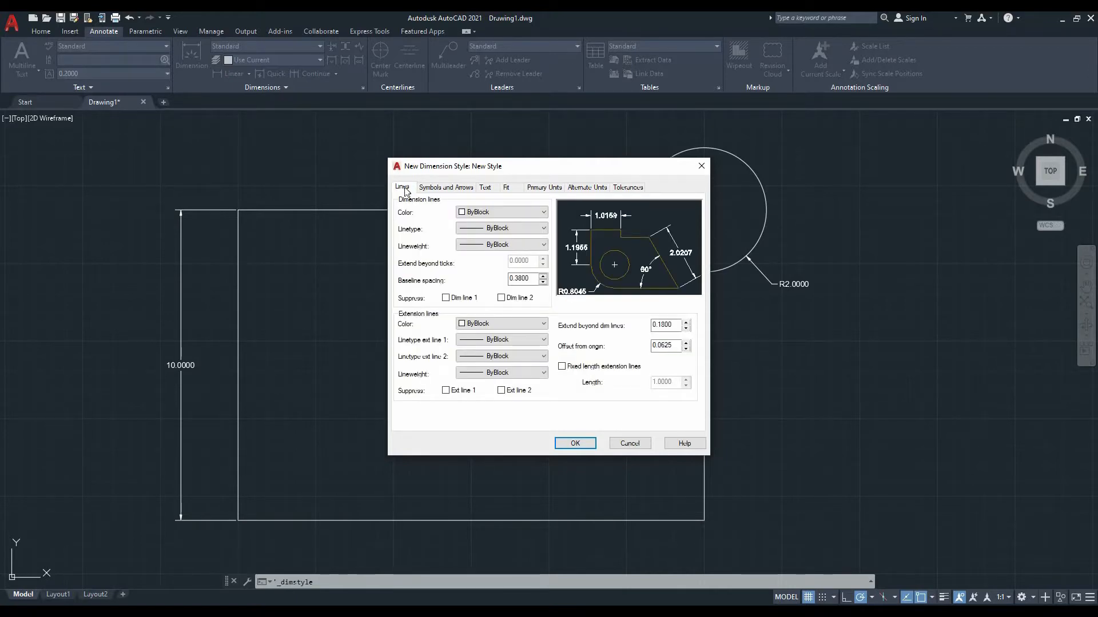
pyautogui.click(482, 213)
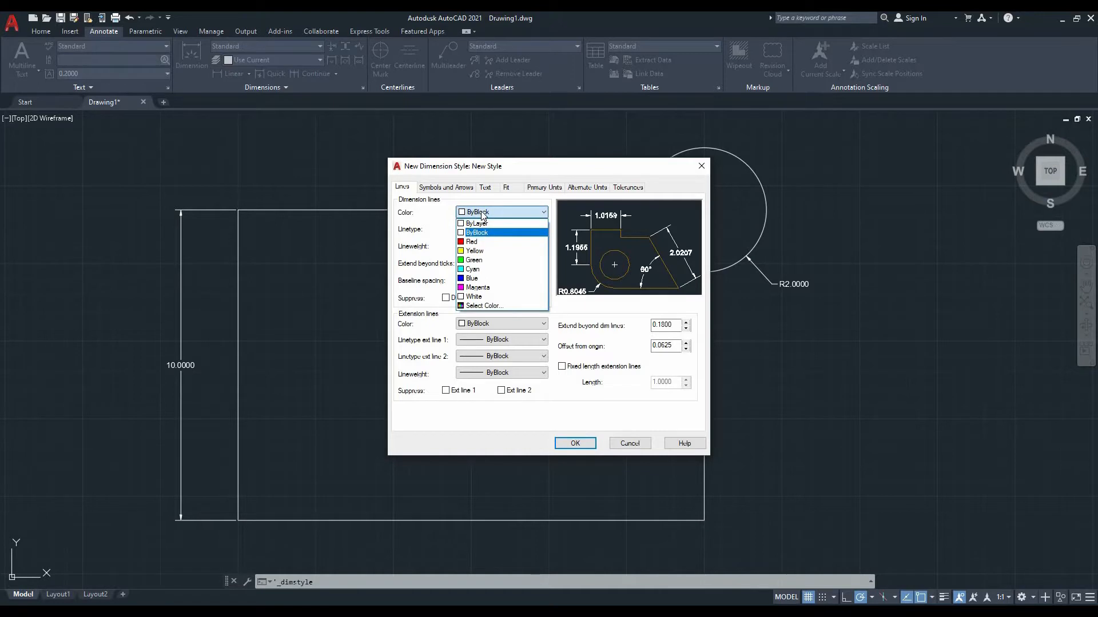
pyautogui.click(482, 242)
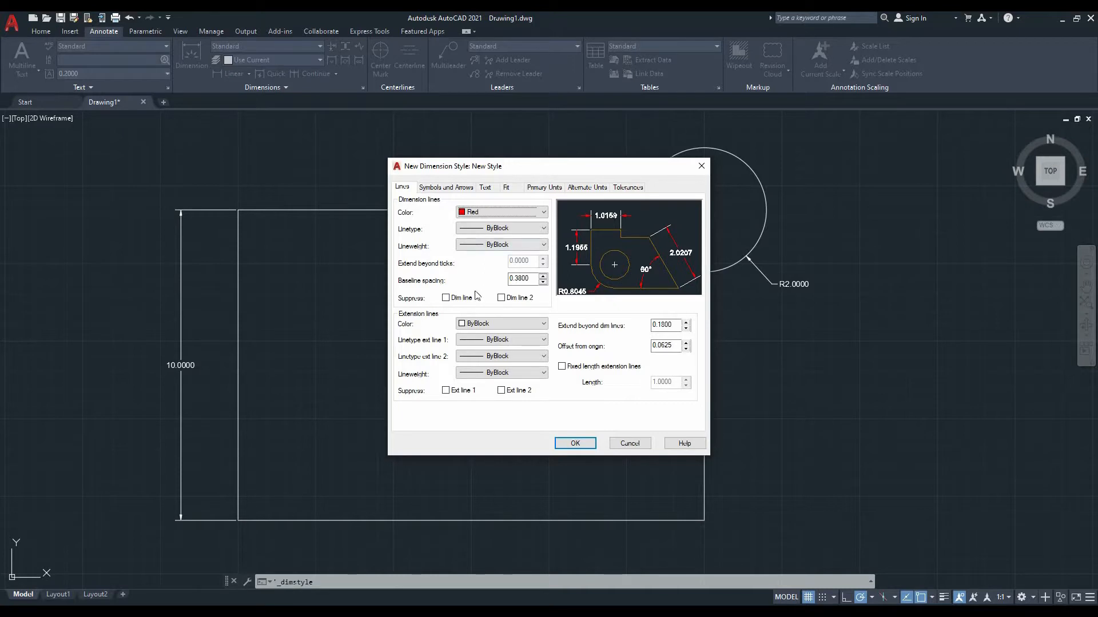
pyautogui.click(478, 325)
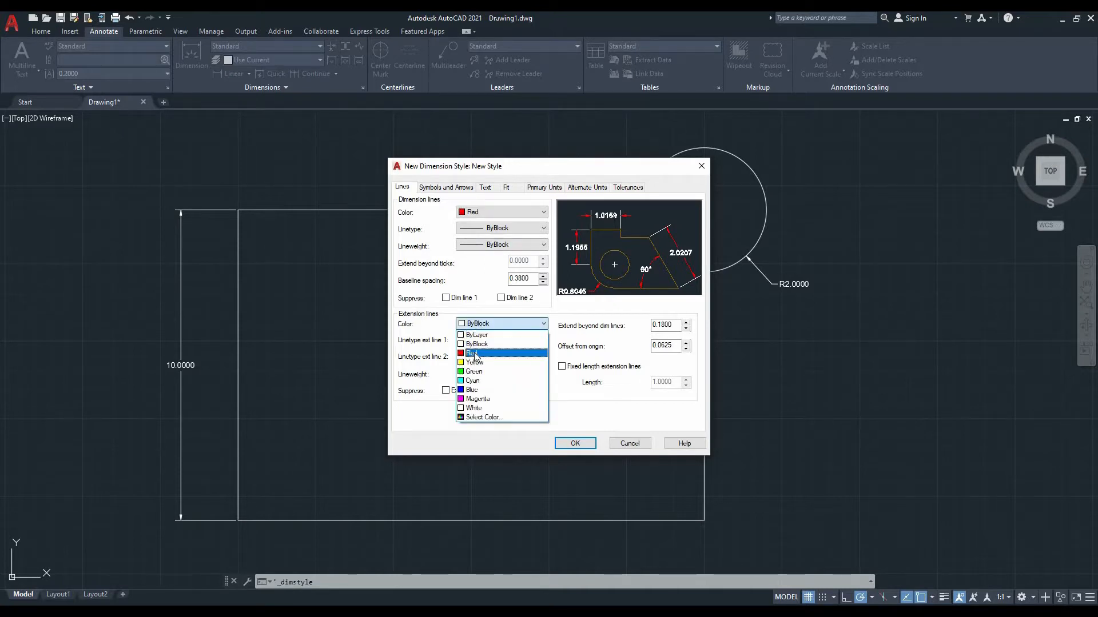
pyautogui.click(475, 354)
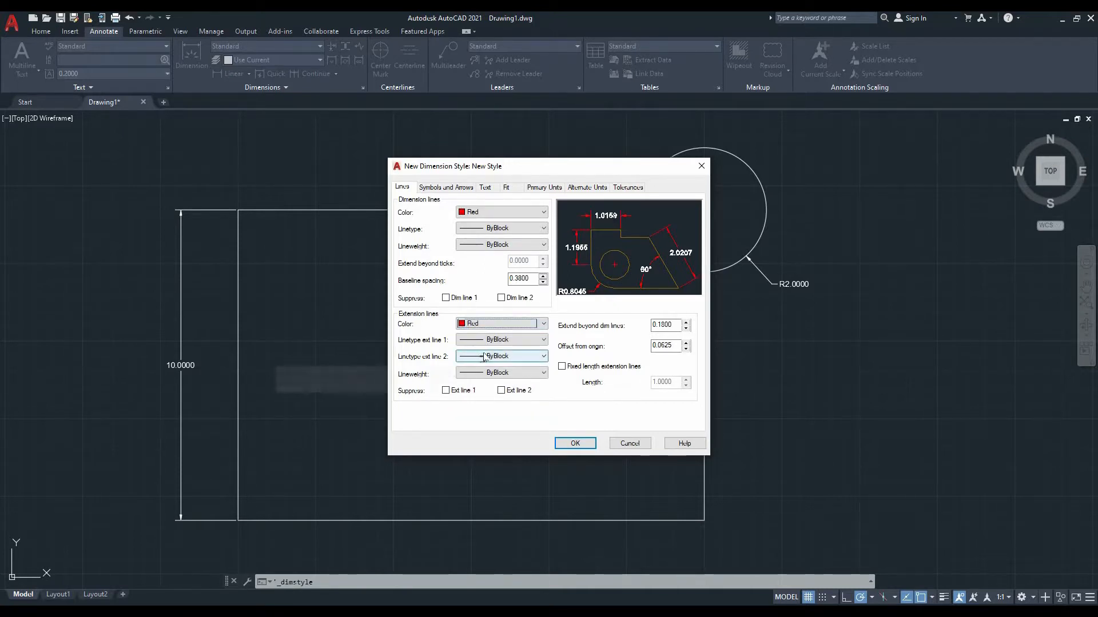
# - Set the extension lines' offset from origin to 0.25
pyautogui.moveTo(676, 346); pyautogui.dragTo(660, 346)
pyautogui.write('25')
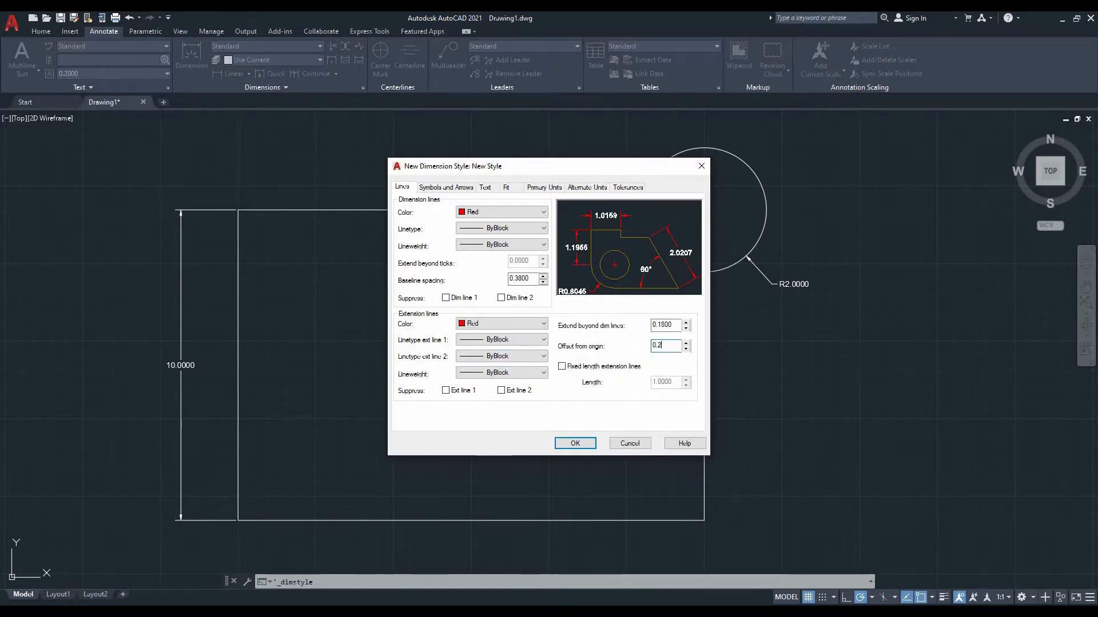
pyautogui.click(675, 328)
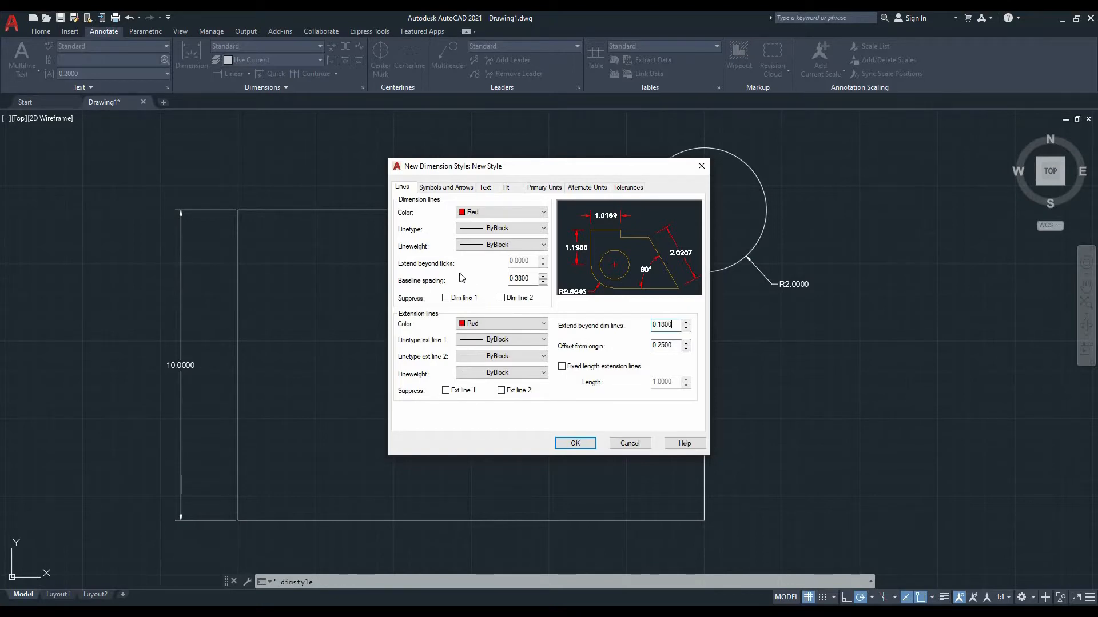
# - Change the first arrowhead of the new style to Origin indicator
pyautogui.click(441, 189)
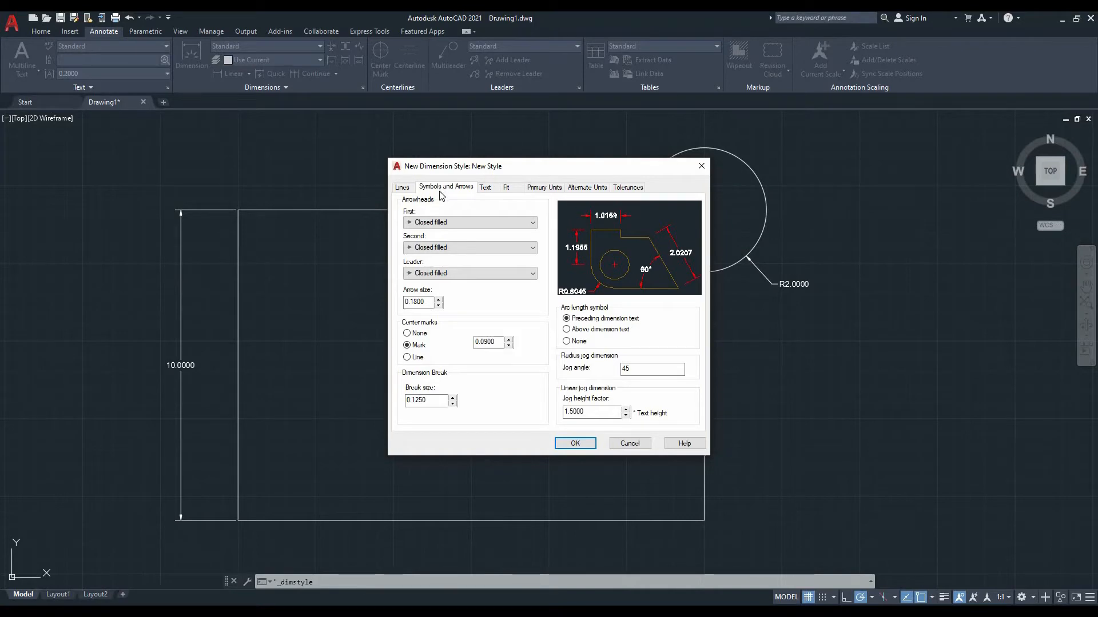
pyautogui.click(449, 223)
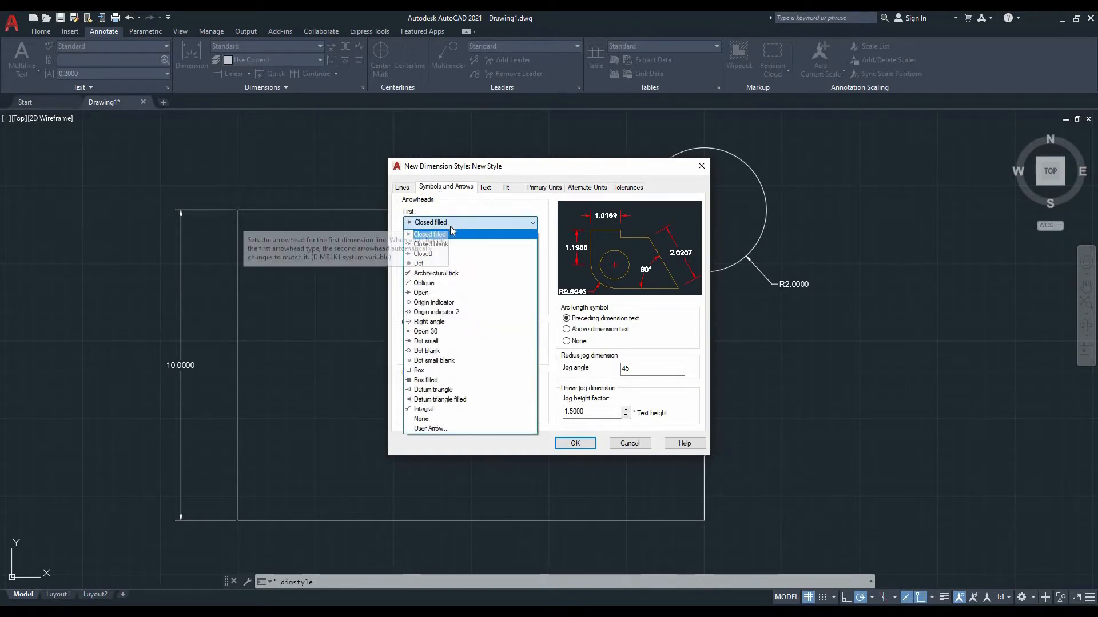
pyautogui.click(465, 304)
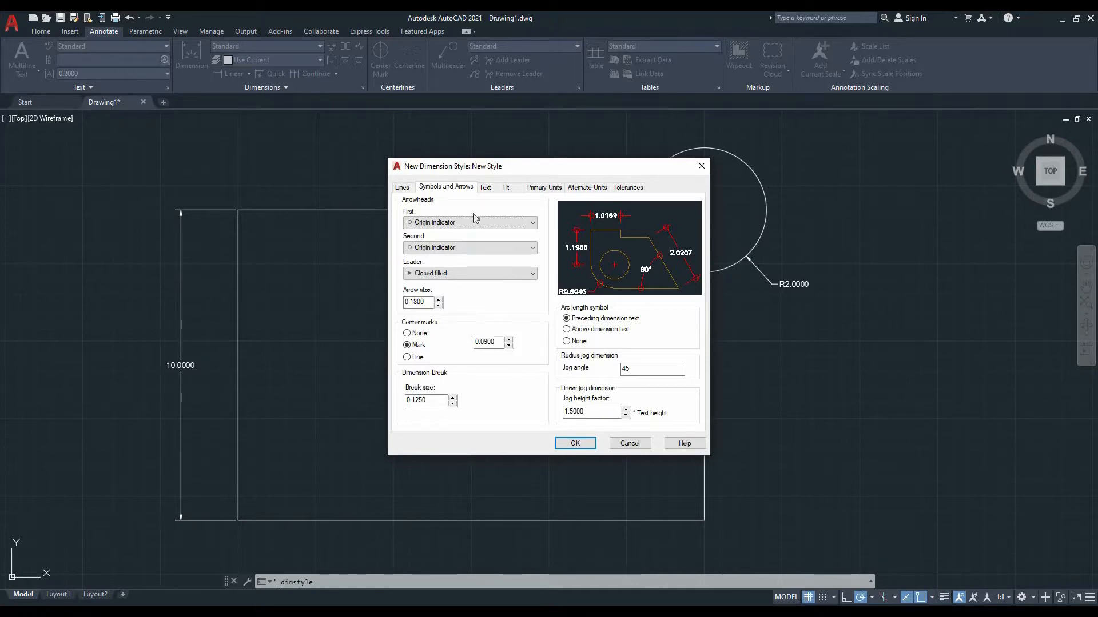
# - Set the text colour of the new dimension style to Green
pyautogui.click(488, 189)
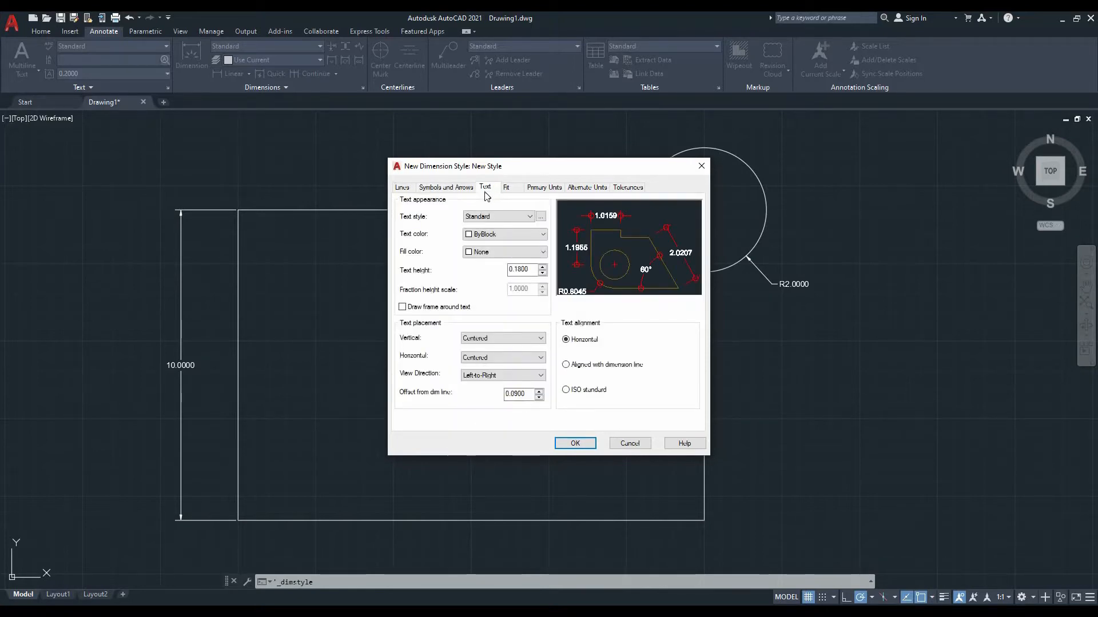
pyautogui.click(495, 234)
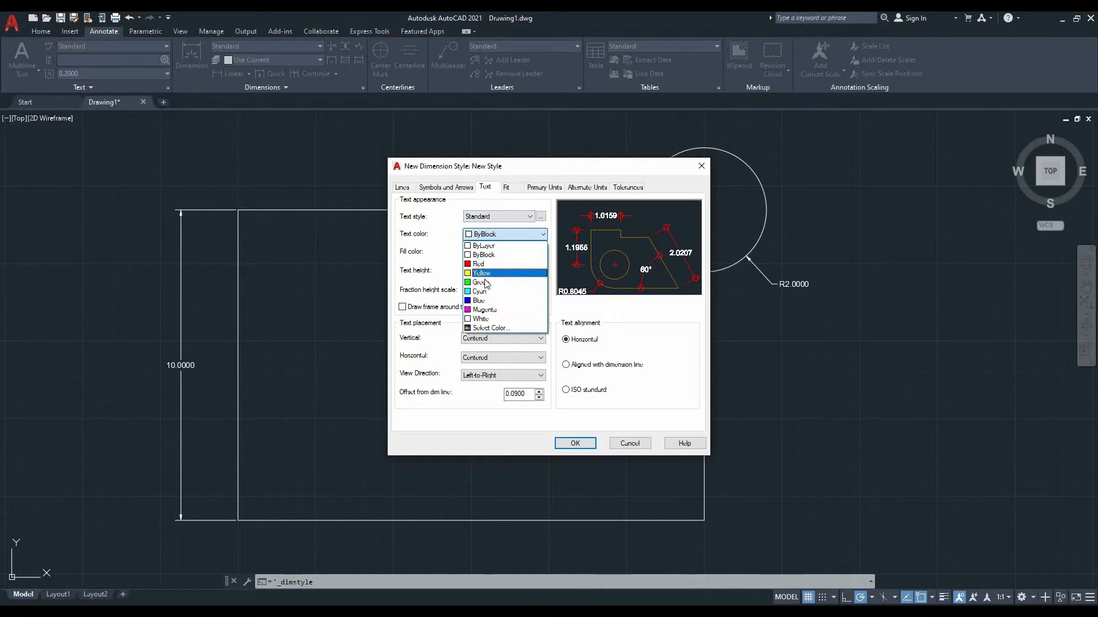
pyautogui.click(486, 281)
pyautogui.click(542, 272)
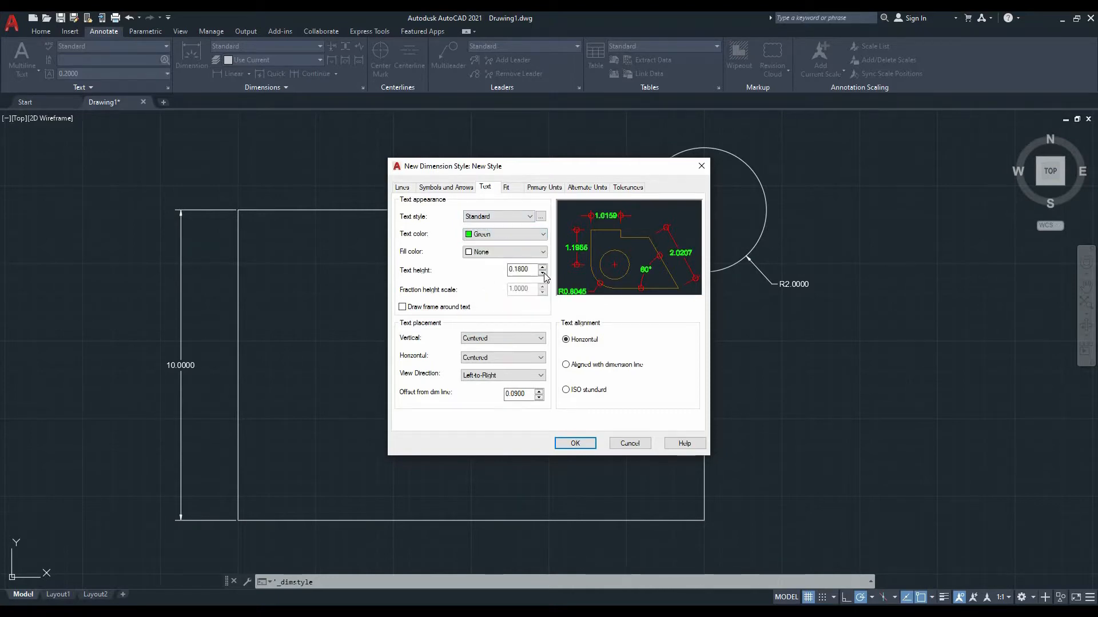
pyautogui.click(543, 267)
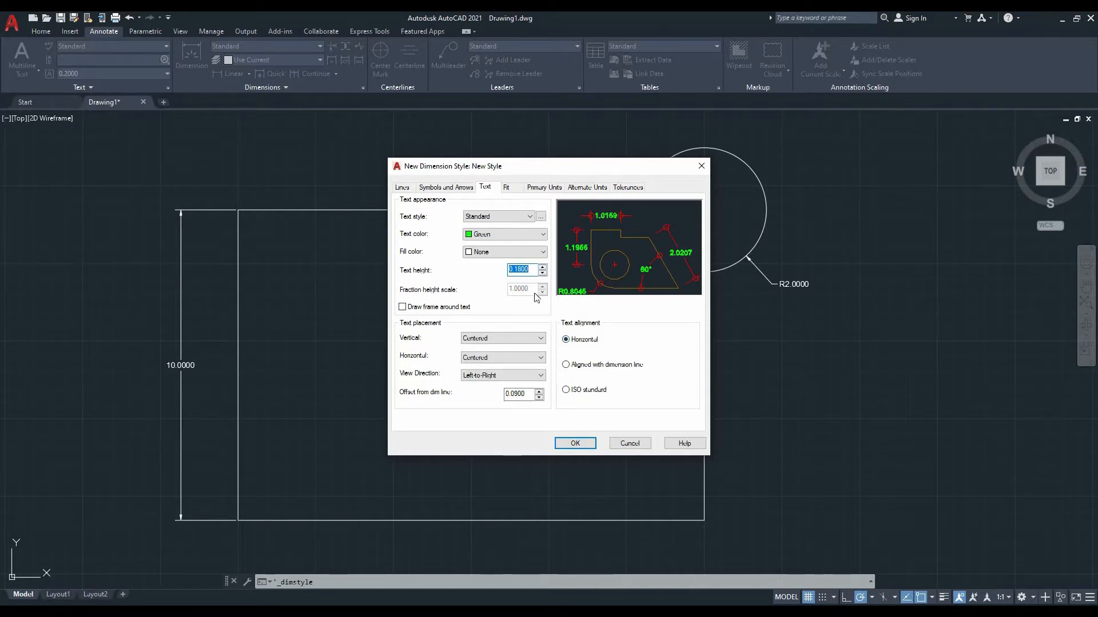
# - Set the linear precision of the new style's primary units to 0.00 and accept the style settings
pyautogui.click(514, 188)
pyautogui.click(541, 189)
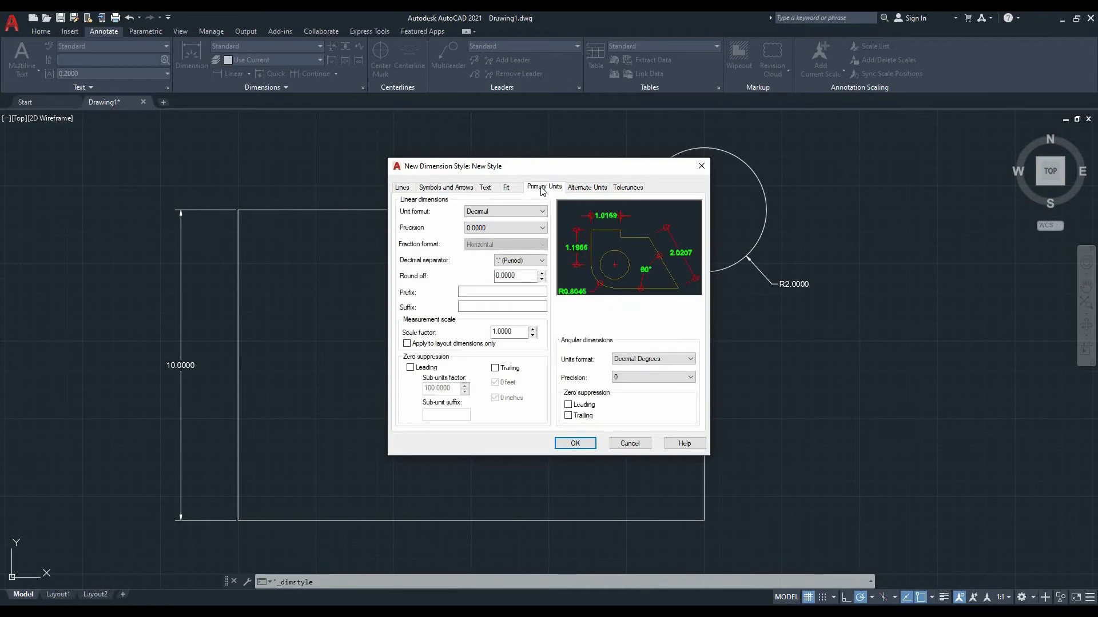
pyautogui.click(489, 227)
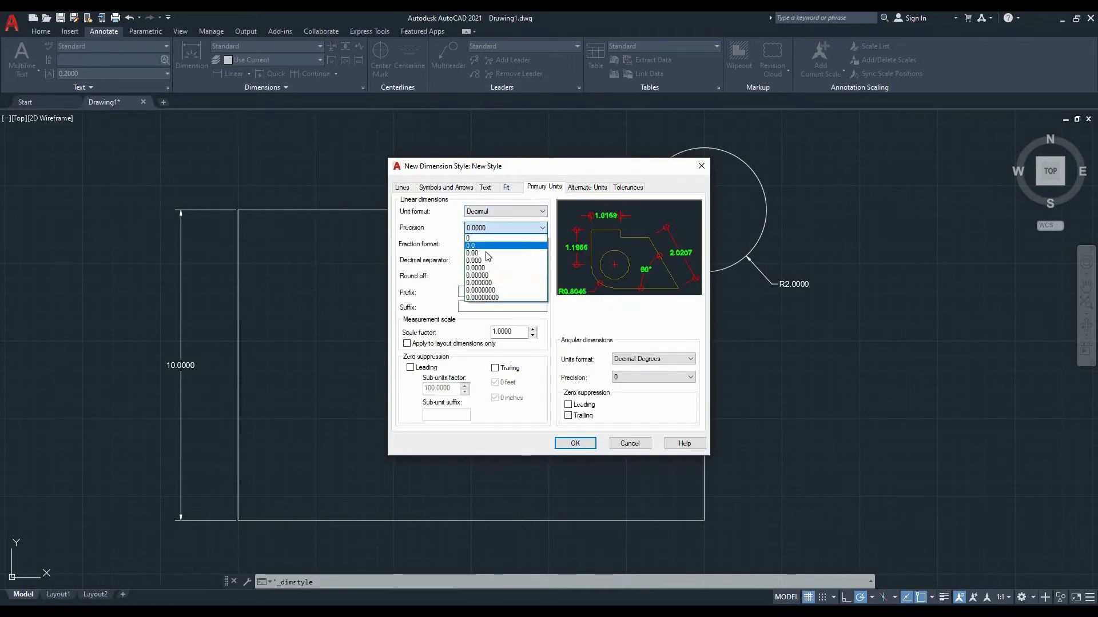
pyautogui.click(488, 253)
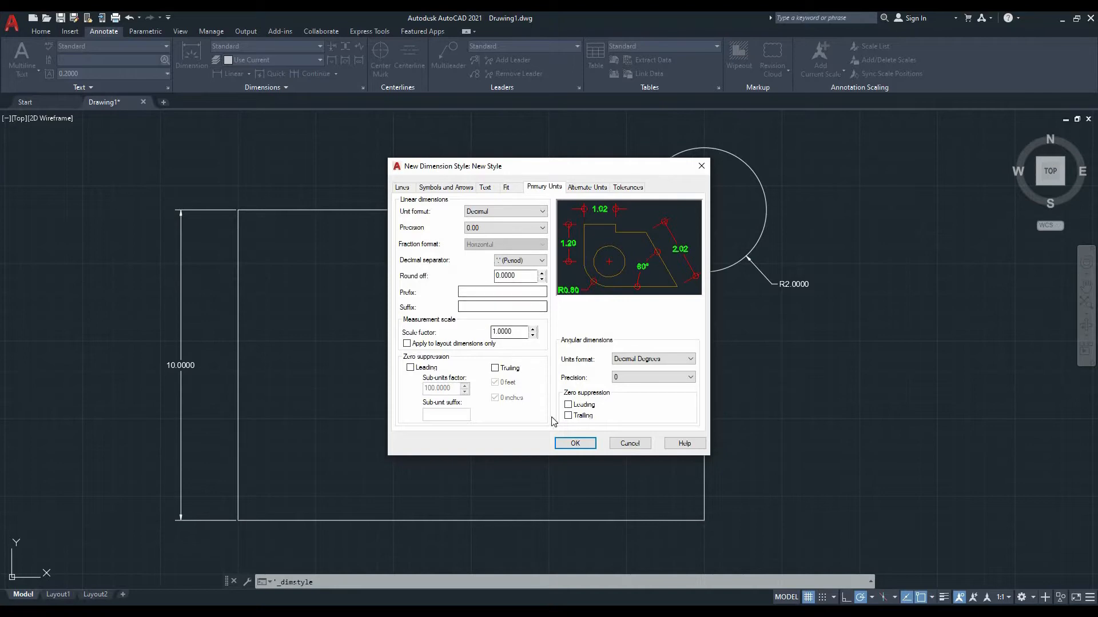
pyautogui.click(573, 443)
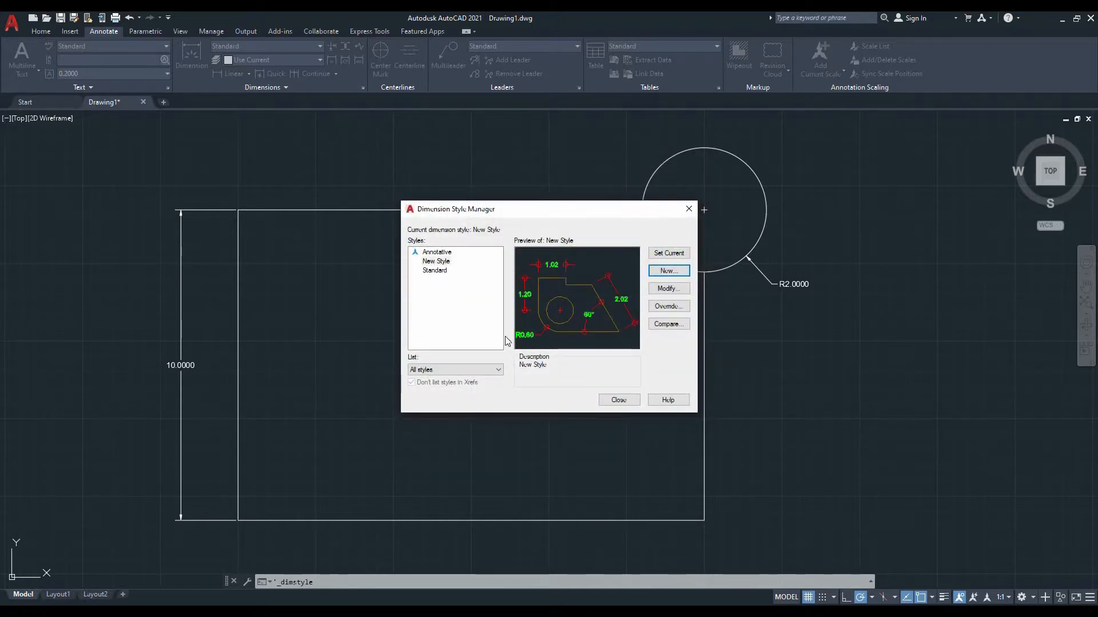
# - Make New Style the current dimension style and close the style manager
pyautogui.click(437, 262)
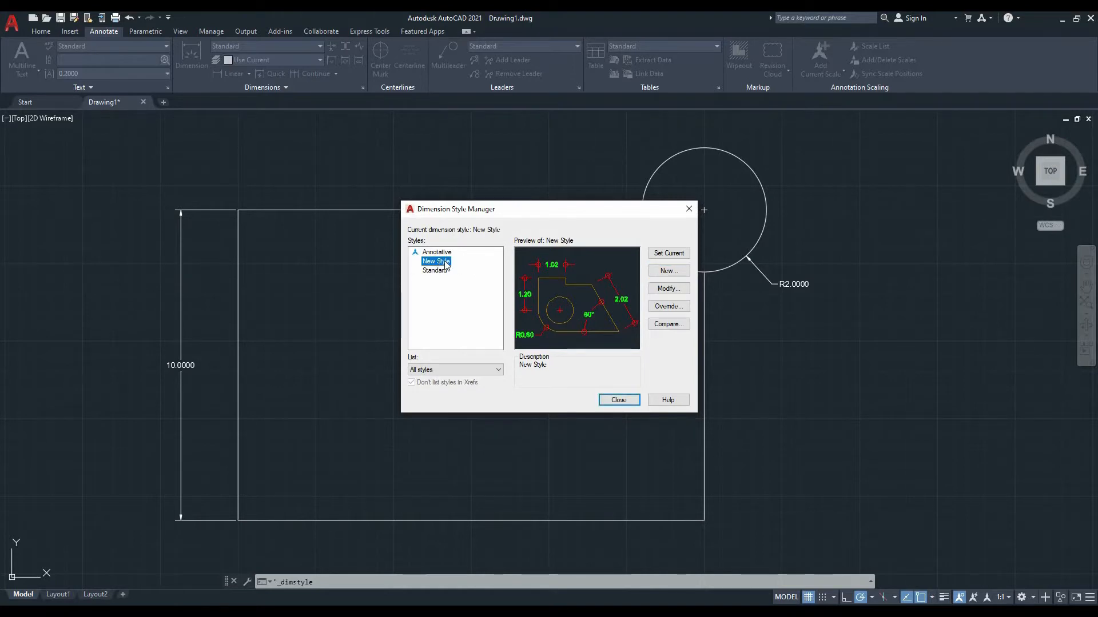
pyautogui.click(667, 254)
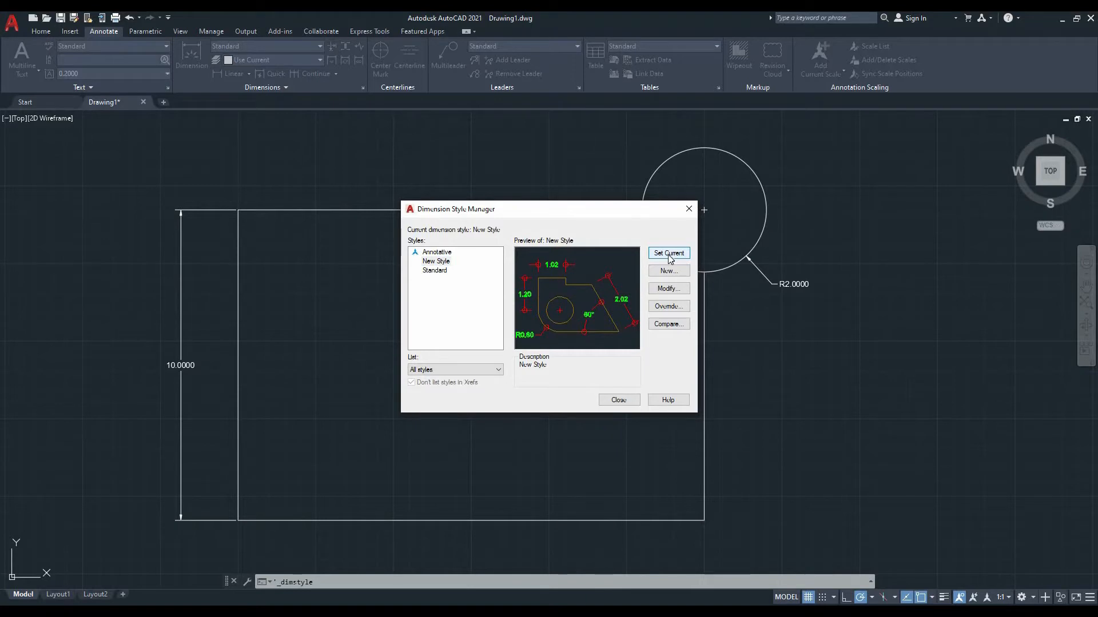
pyautogui.click(629, 403)
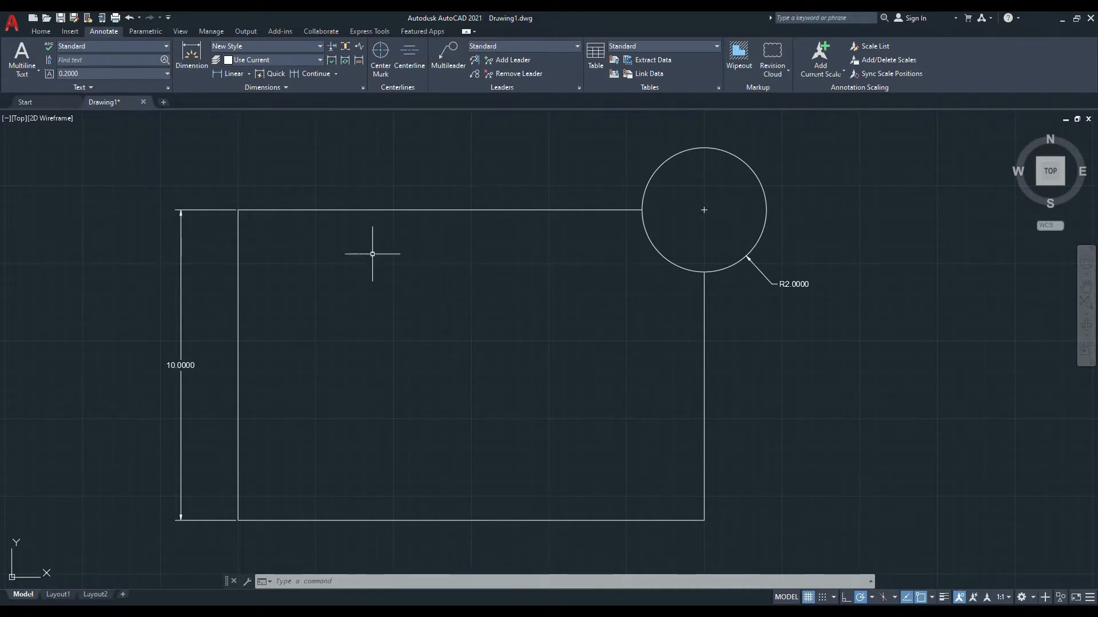
# - Add a linear dimension for the rectangle's width, placed just below its bottom edge
pyautogui.click(43, 33)
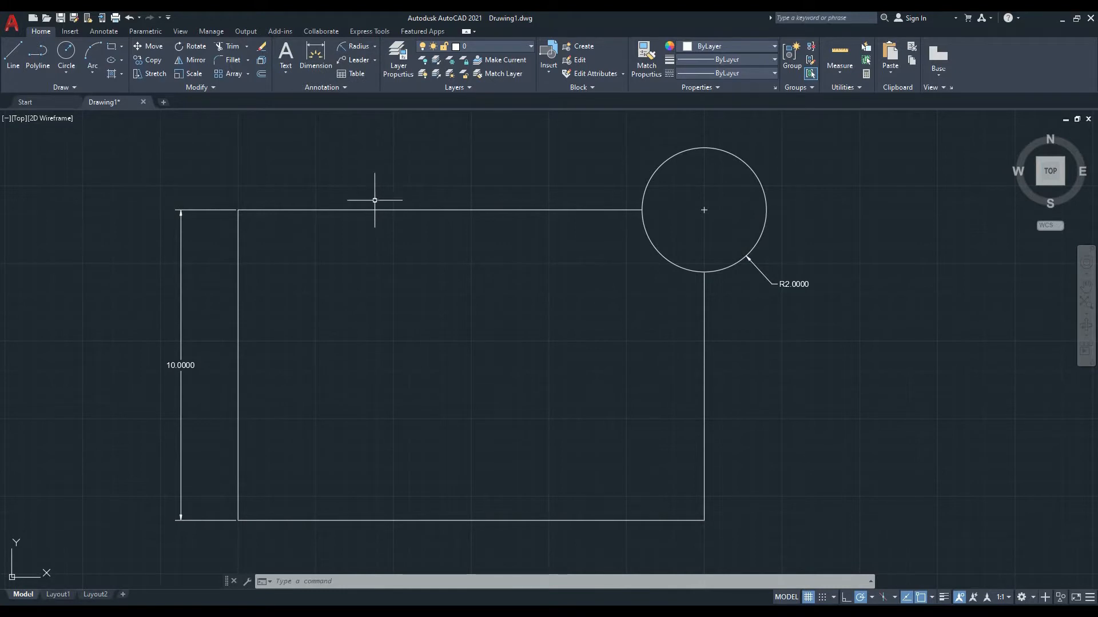
pyautogui.write('DIM')
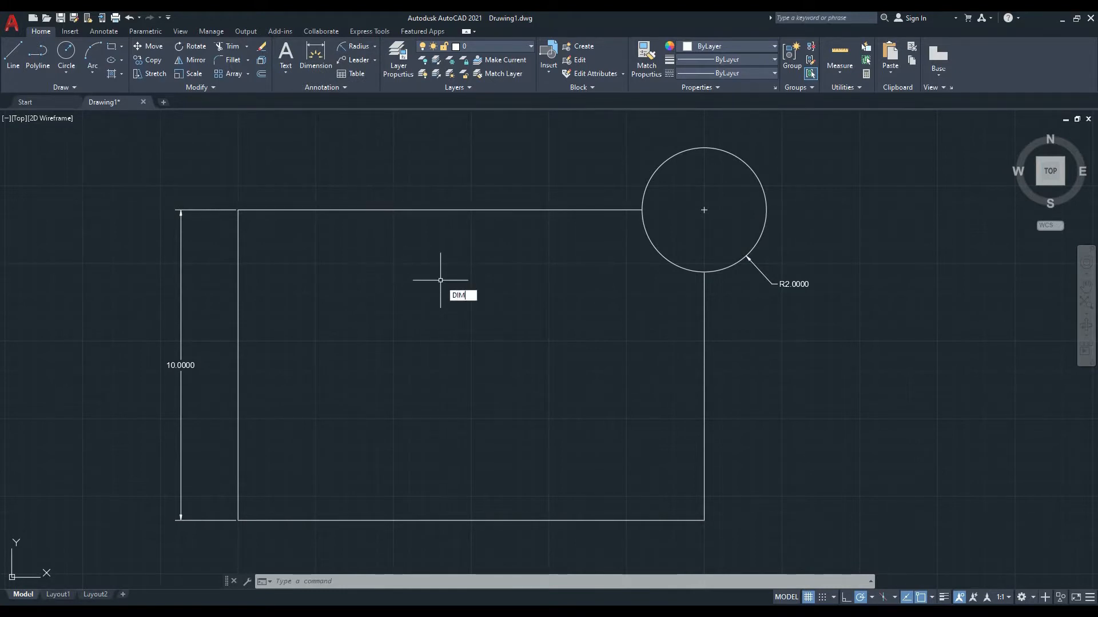
pyautogui.write('L')
pyautogui.press('Return')
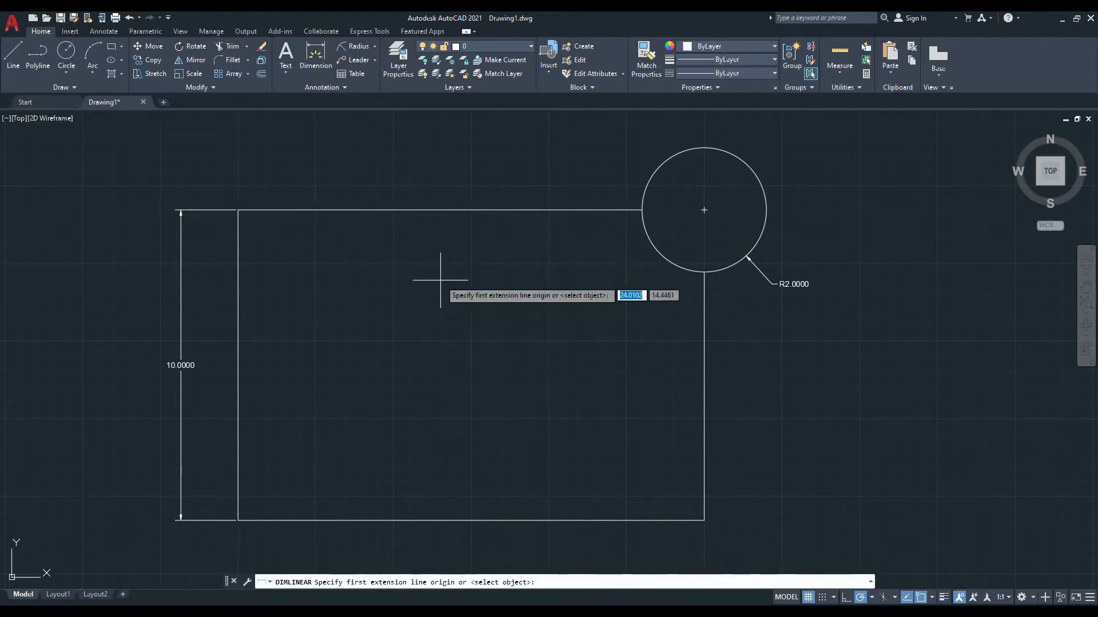
pyautogui.click(239, 521)
pyautogui.click(703, 520)
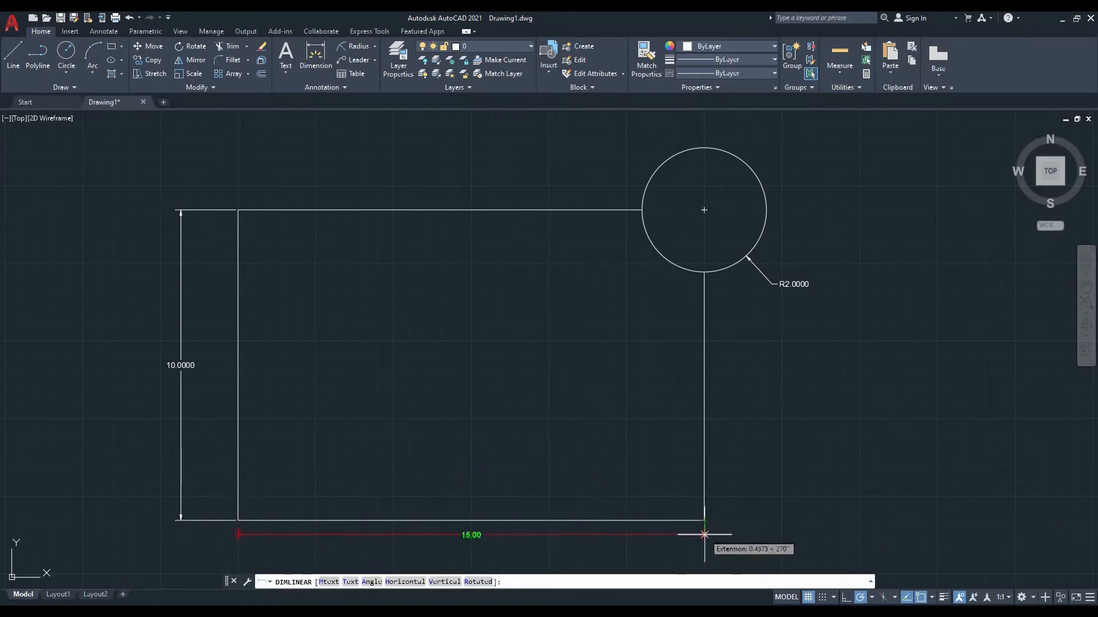
pyautogui.click(705, 547)
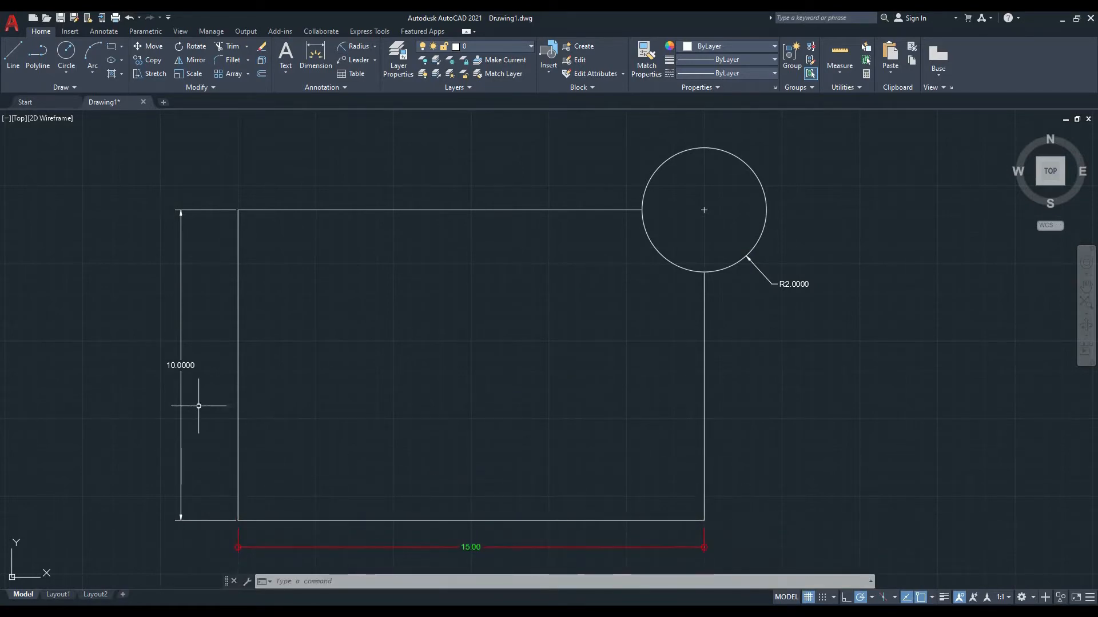
# - Replace the old height dimension with a new linear dimension between the left edge's endpoints, placed outside the rectangle
pyautogui.click(178, 364)
pyautogui.press('Delete')
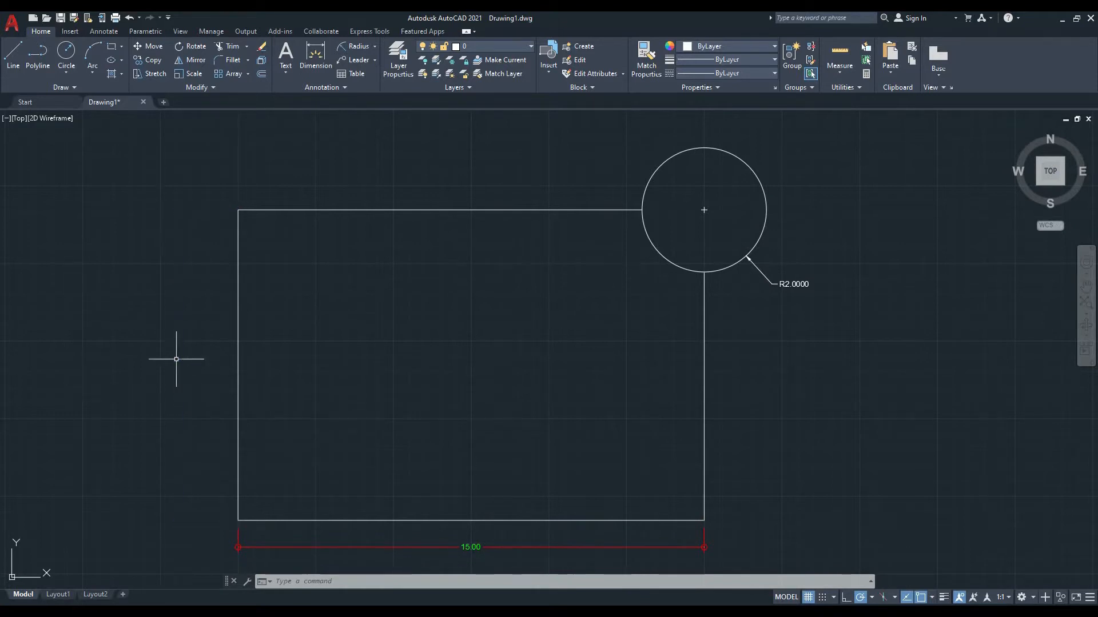
pyautogui.write('DIM')
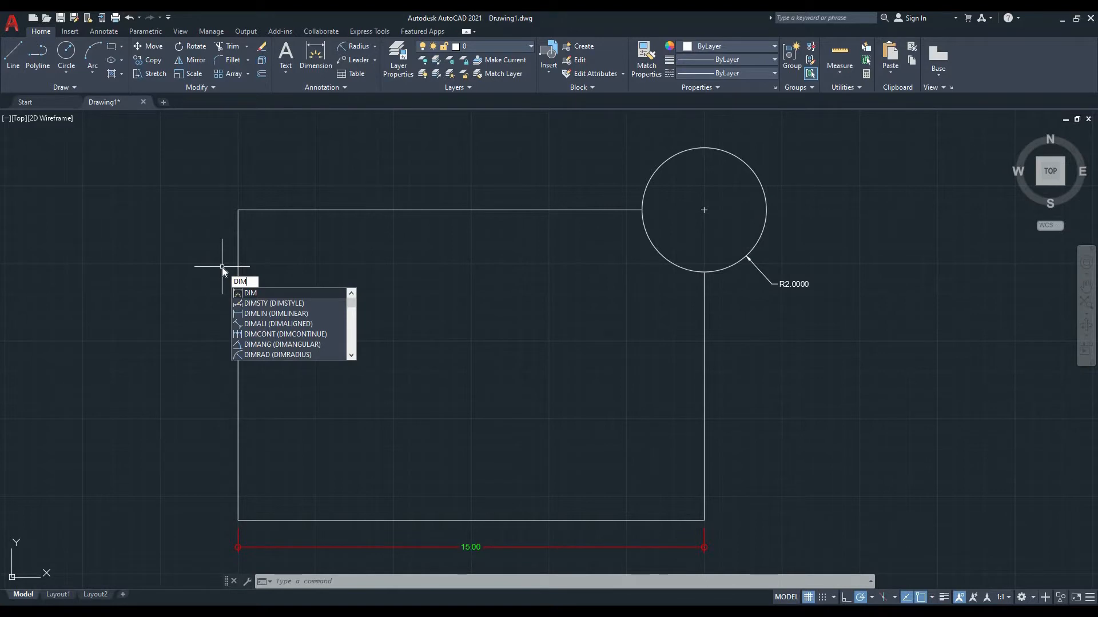
pyautogui.press('Down')
pyautogui.press('Down')
pyautogui.press('Return')
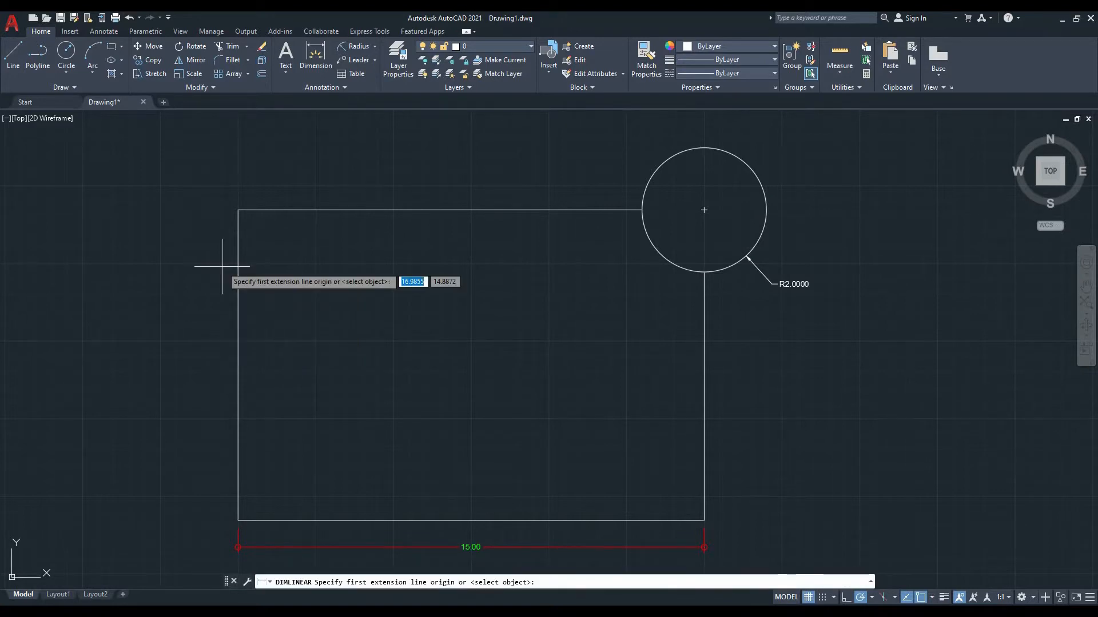
pyautogui.click(238, 210)
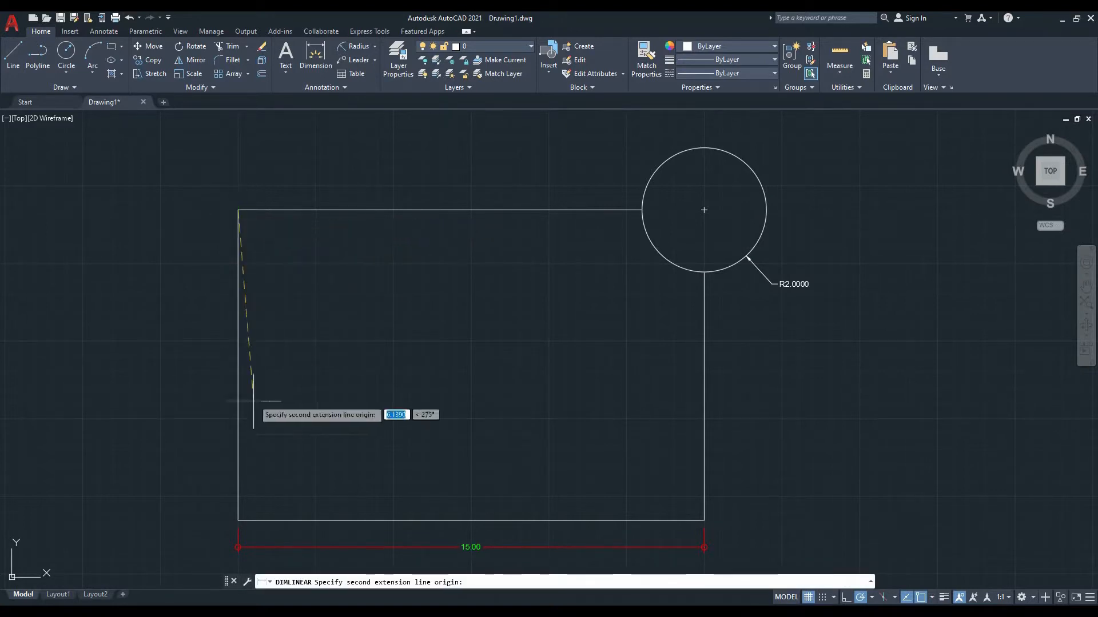
pyautogui.click(238, 519)
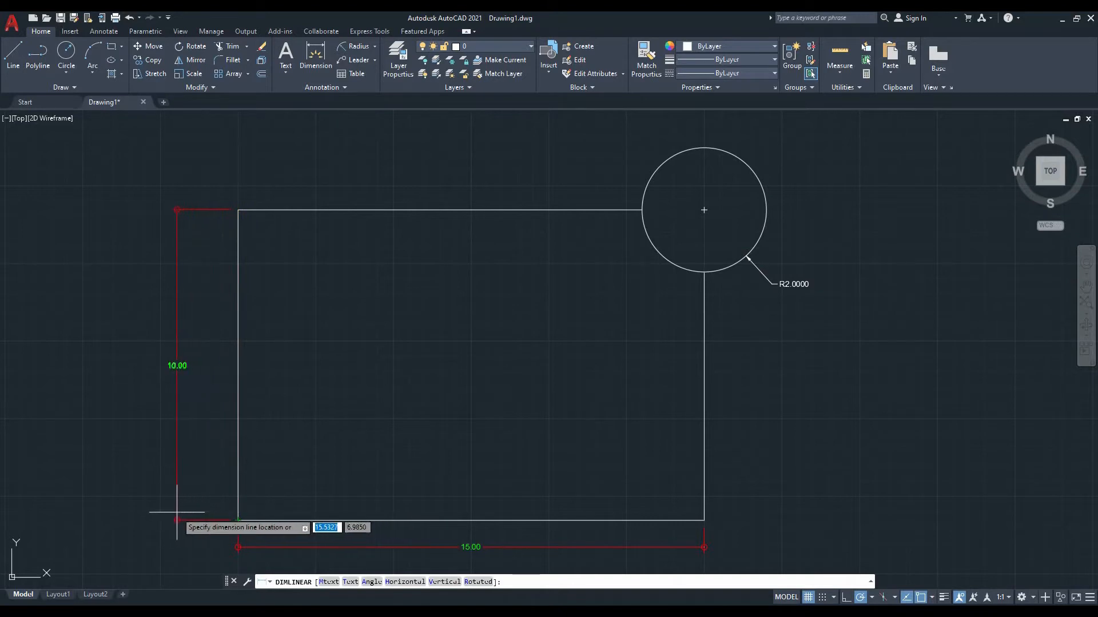
pyautogui.click(176, 513)
# - Replace the circle's old radius dimension with a new Radius dimension placed below and outside the circle
pyautogui.click(770, 279)
pyautogui.press('Delete')
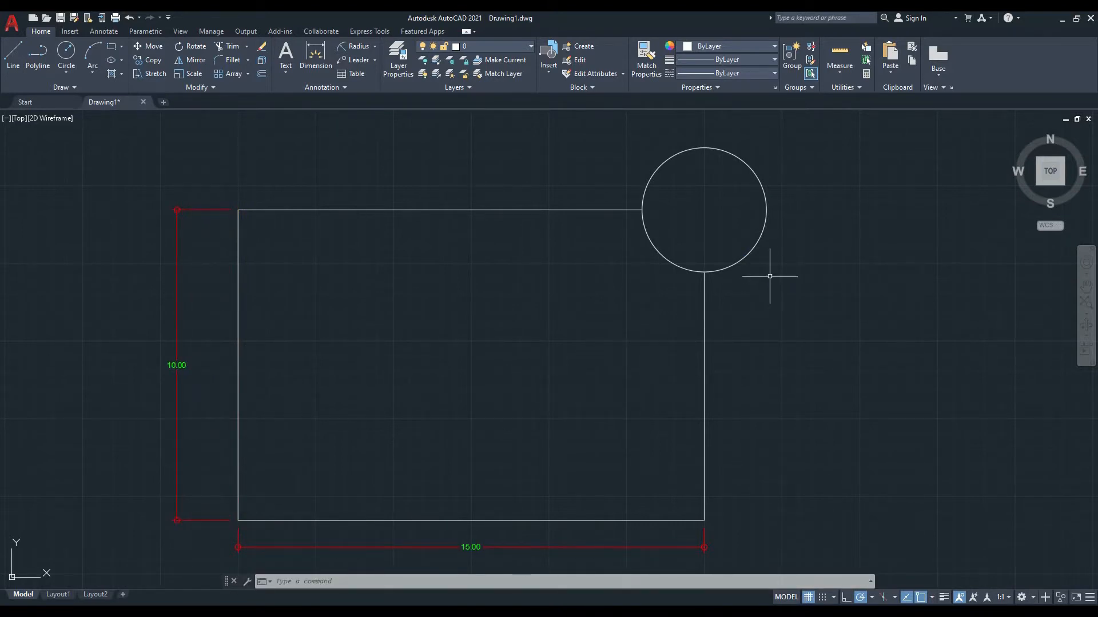
pyautogui.click(375, 46)
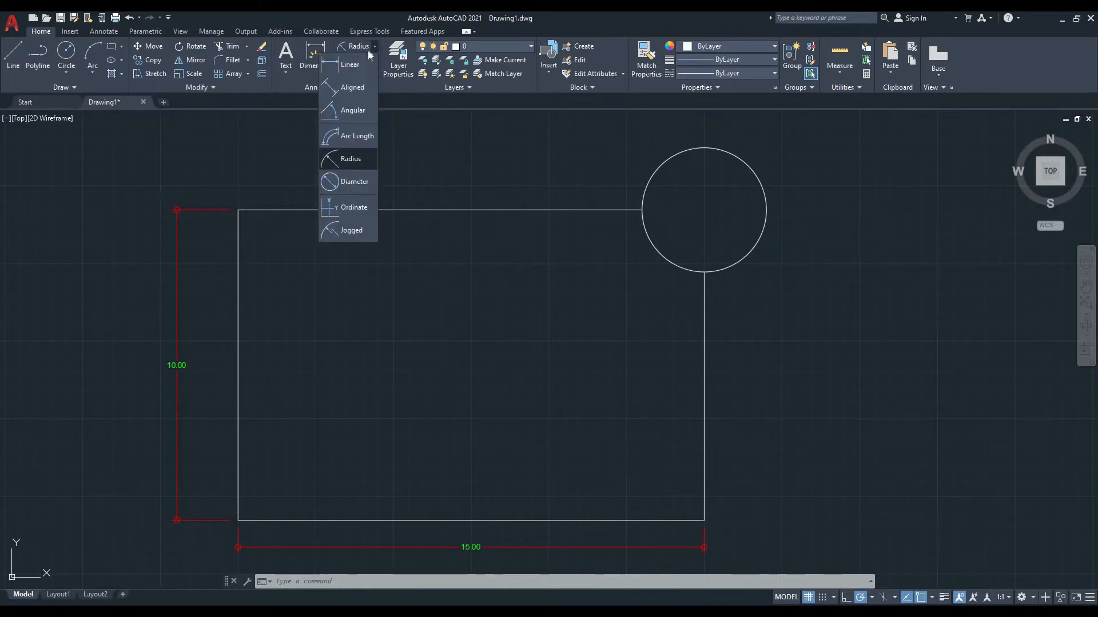
pyautogui.click(353, 159)
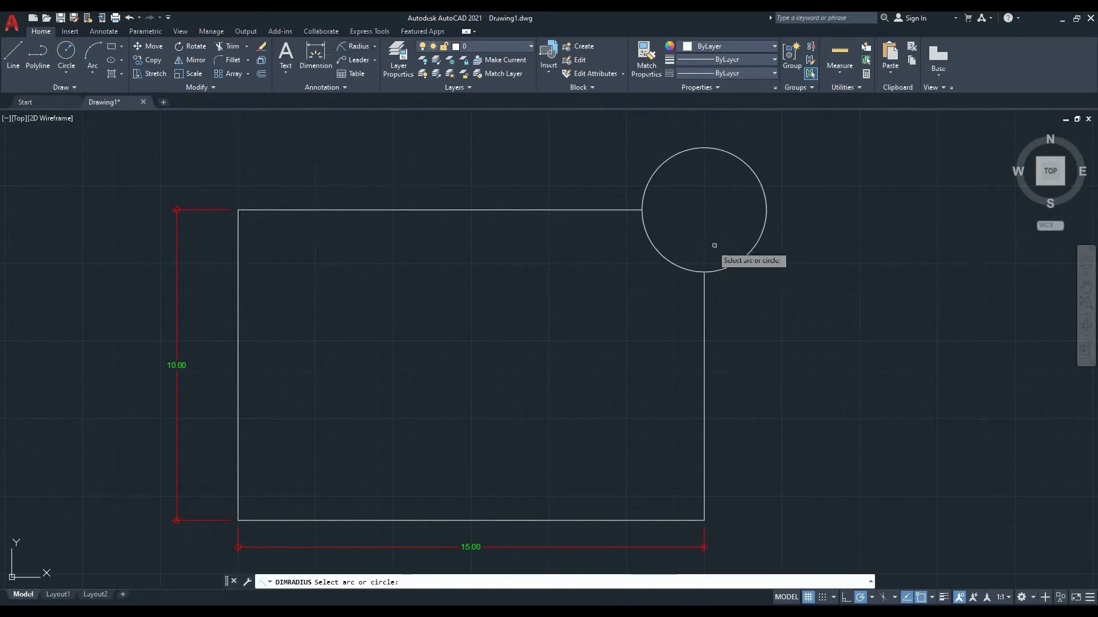
pyautogui.click(735, 264)
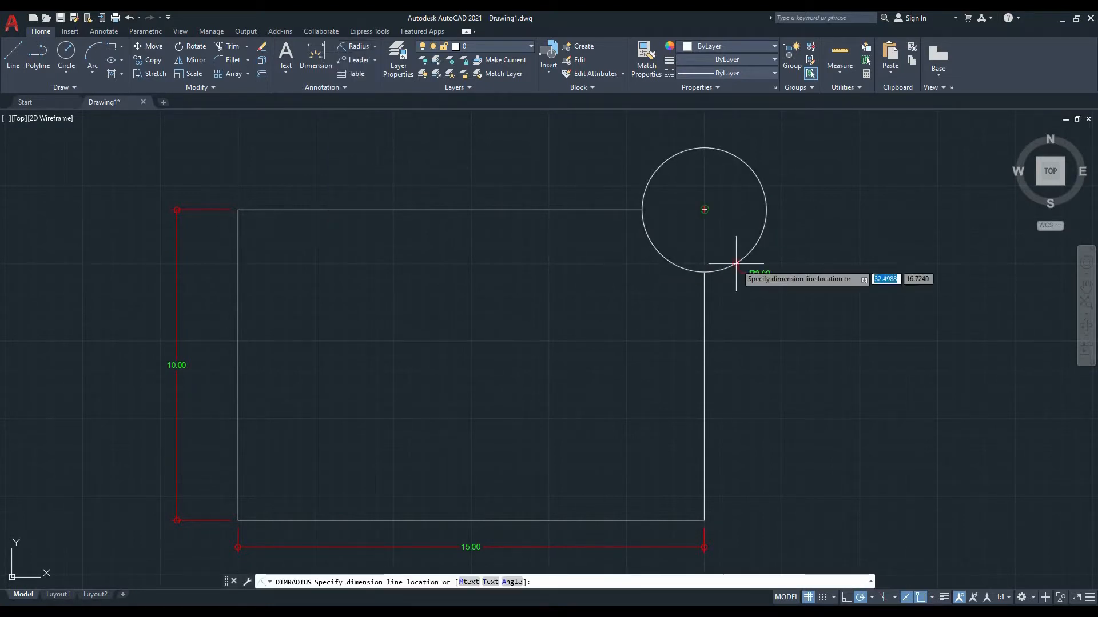
pyautogui.click(767, 293)
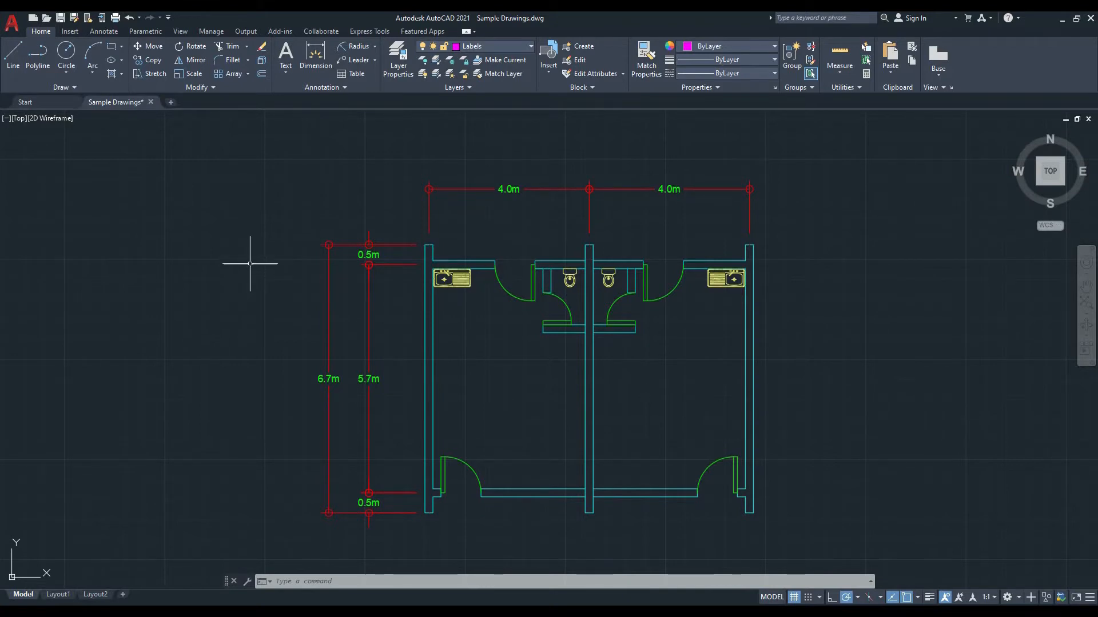
pyautogui.write('LA')
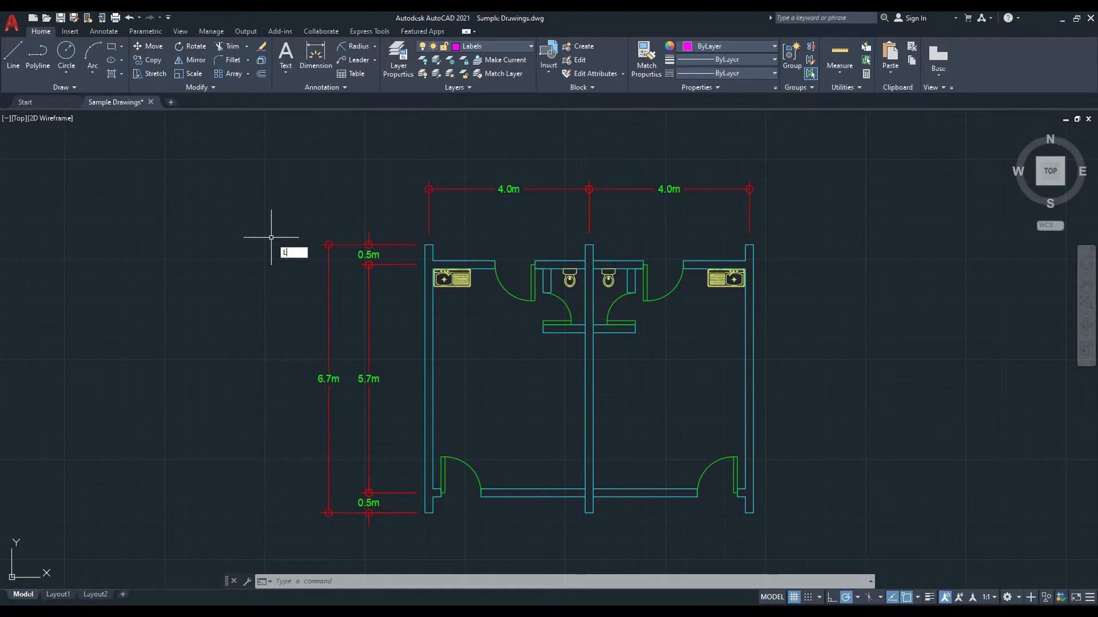
pyautogui.press('Return')
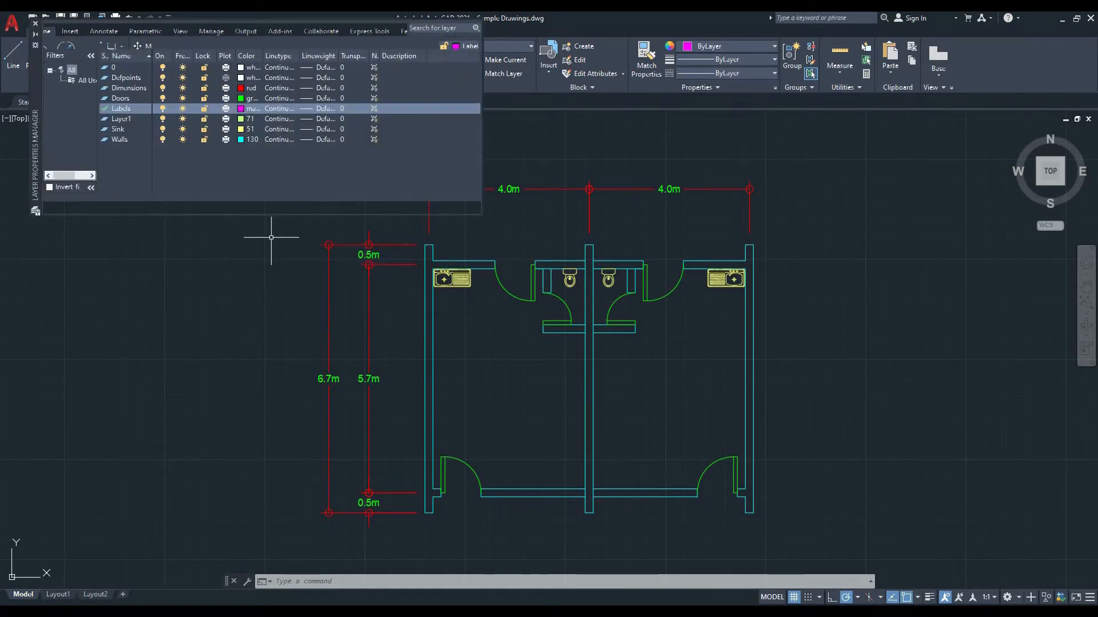
pyautogui.click(35, 25)
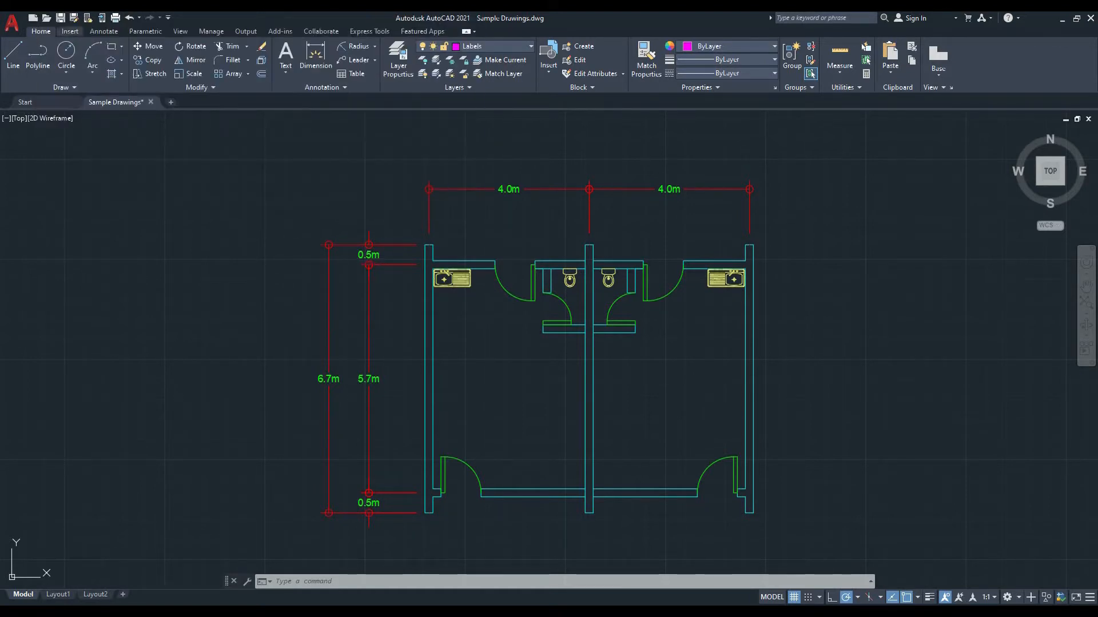
# - Open the layer properties beside the floor plan and examine the Doors, Sink, Walls, Dimensions and 0 layers
pyautogui.click(400, 71)
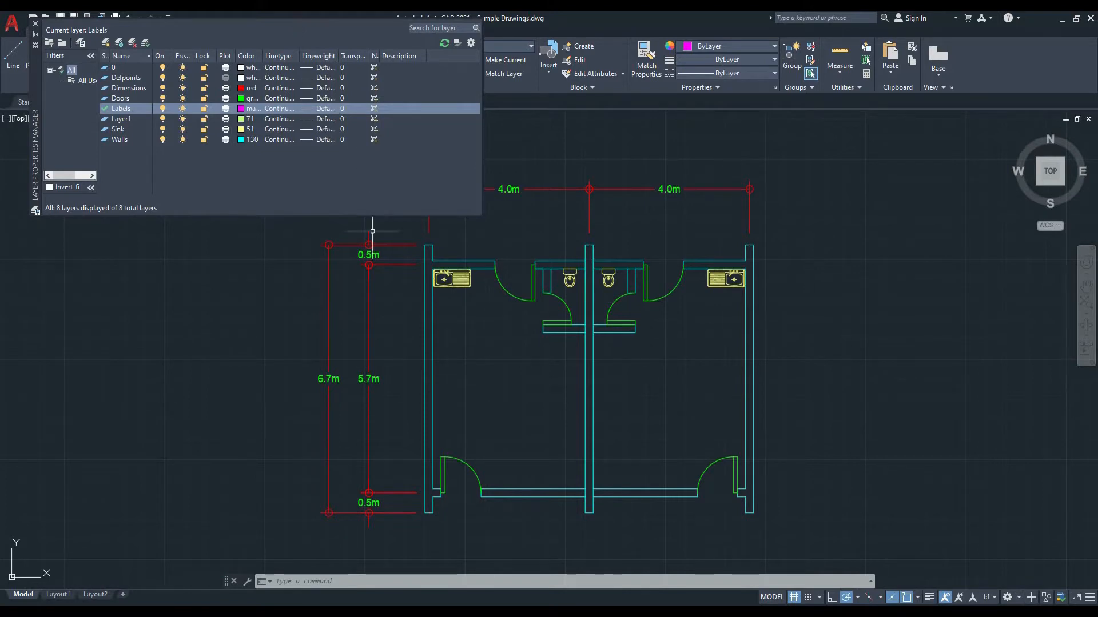
pyautogui.moveTo(359, 273)
pyautogui.mouseDown(button='middle')
pyautogui.moveTo(403, 292)
pyautogui.moveTo(495, 294)
pyautogui.mouseUp(button='middle')
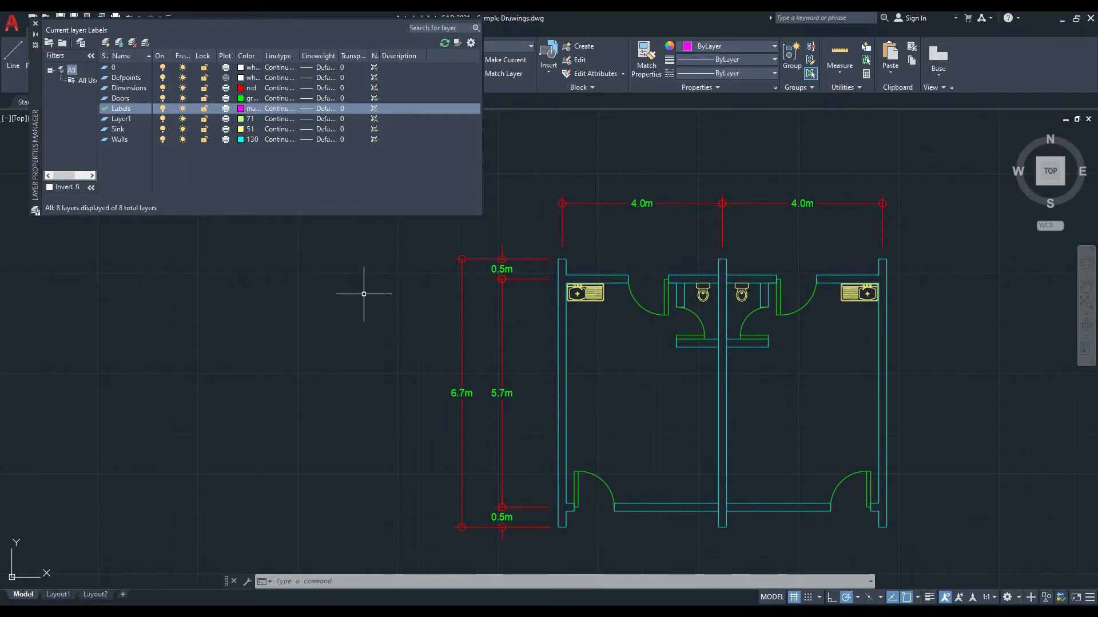
pyautogui.click(145, 97)
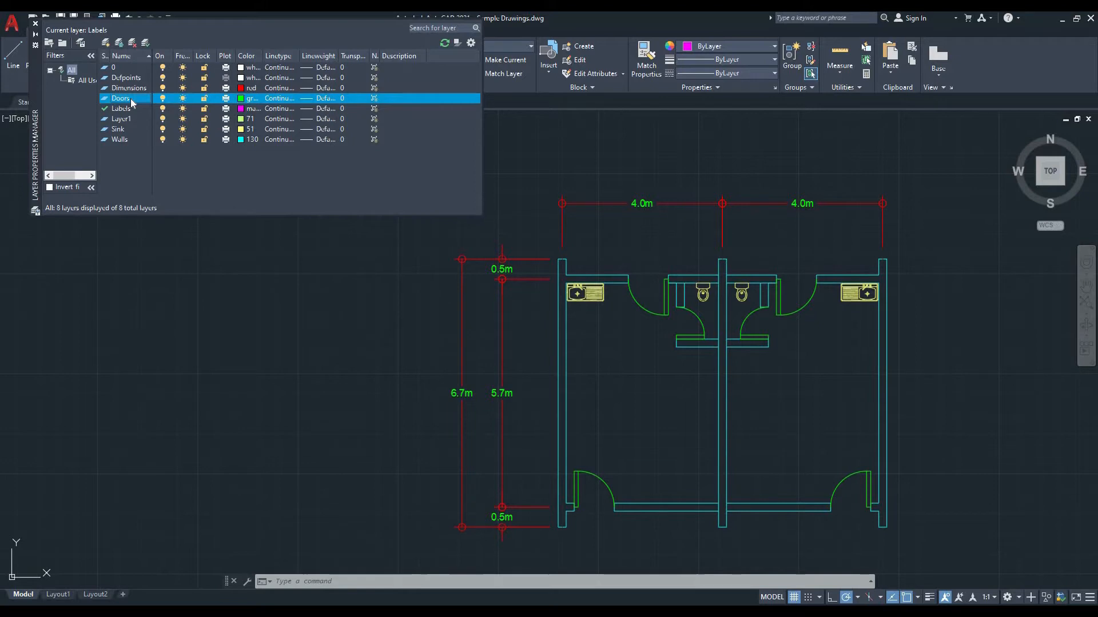
pyautogui.click(134, 129)
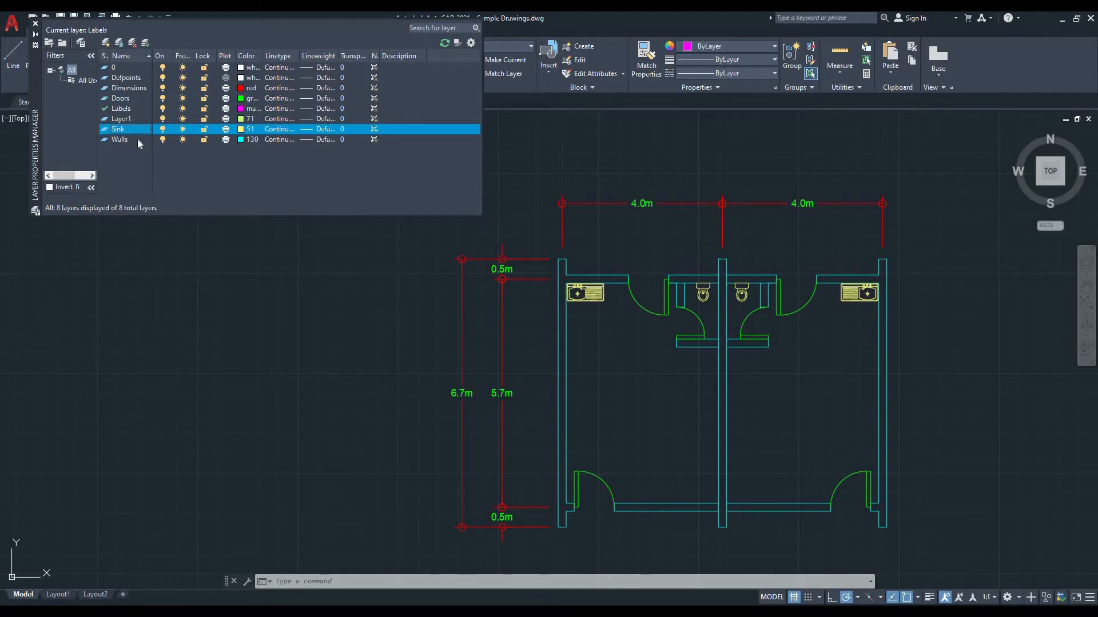
pyautogui.click(137, 140)
pyautogui.click(135, 87)
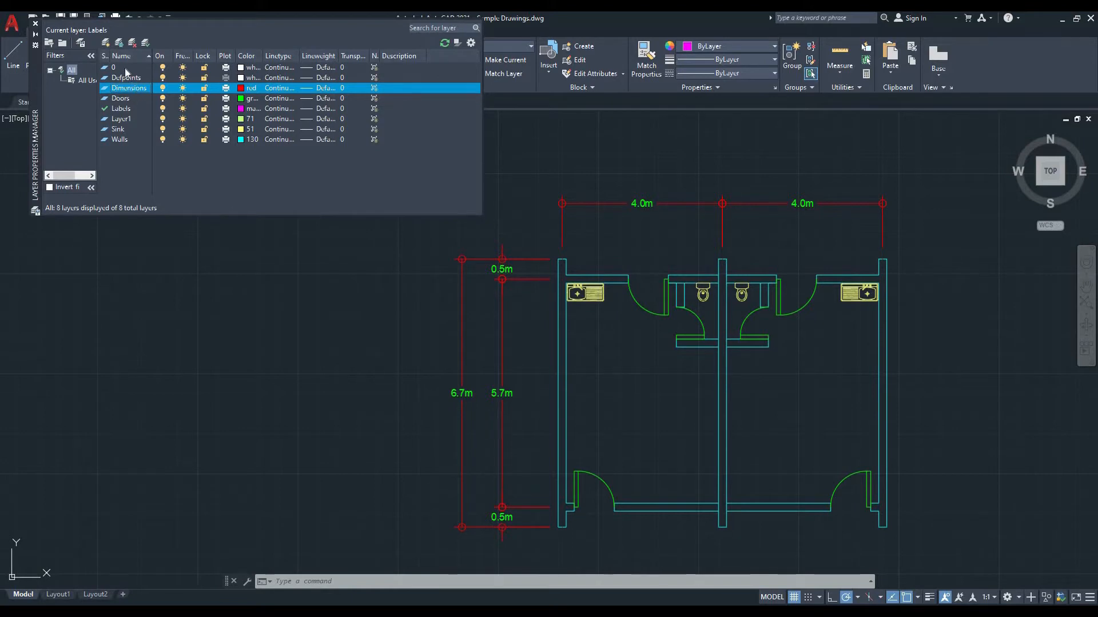
pyautogui.click(125, 68)
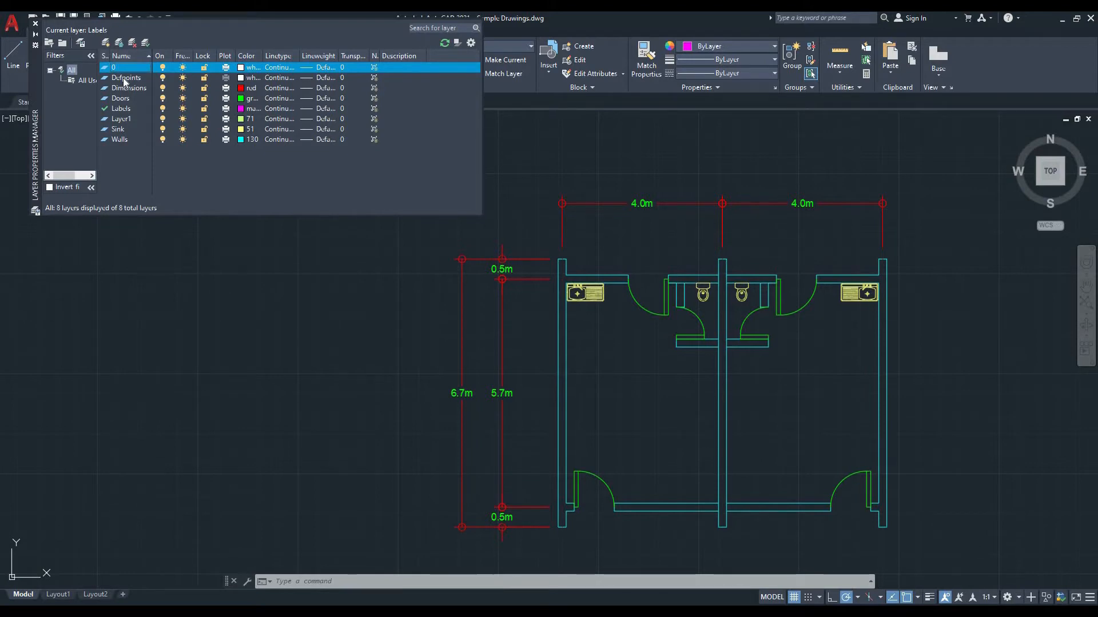
# - Turn the Doors layer off and back on twice to check its effect on the floor plan
pyautogui.click(124, 80)
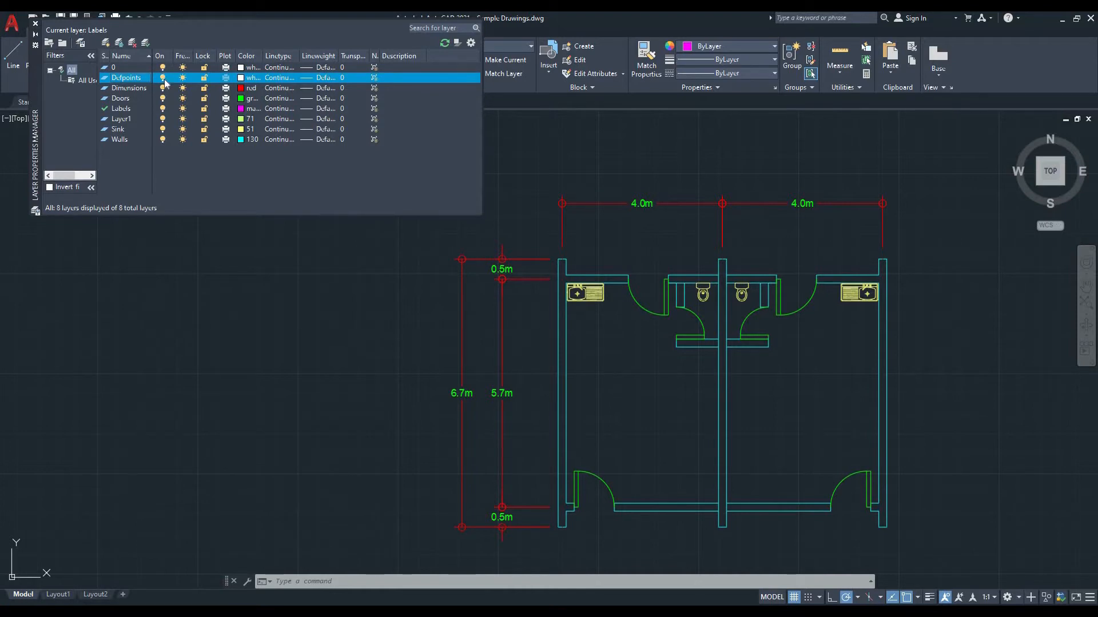
pyautogui.click(163, 98)
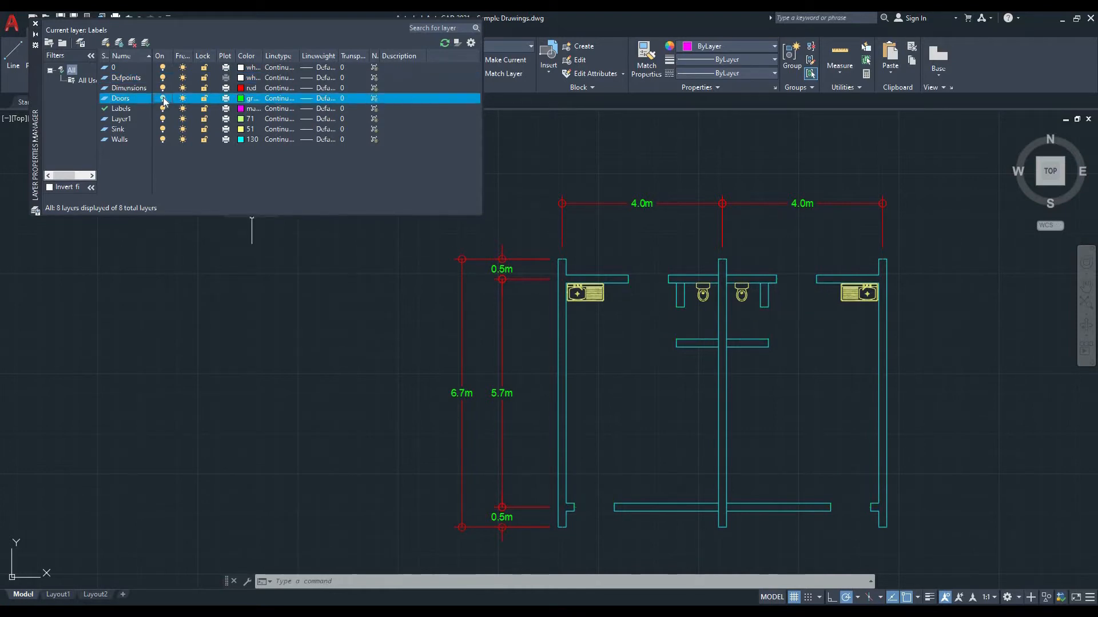
pyautogui.click(163, 98)
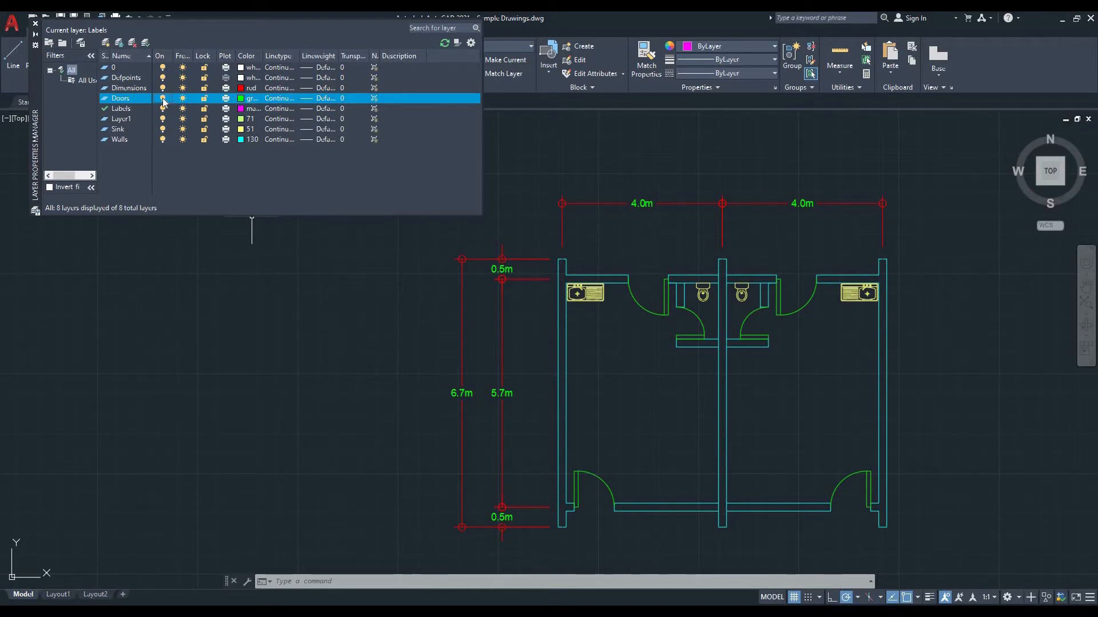
pyautogui.click(163, 98)
pyautogui.click(162, 98)
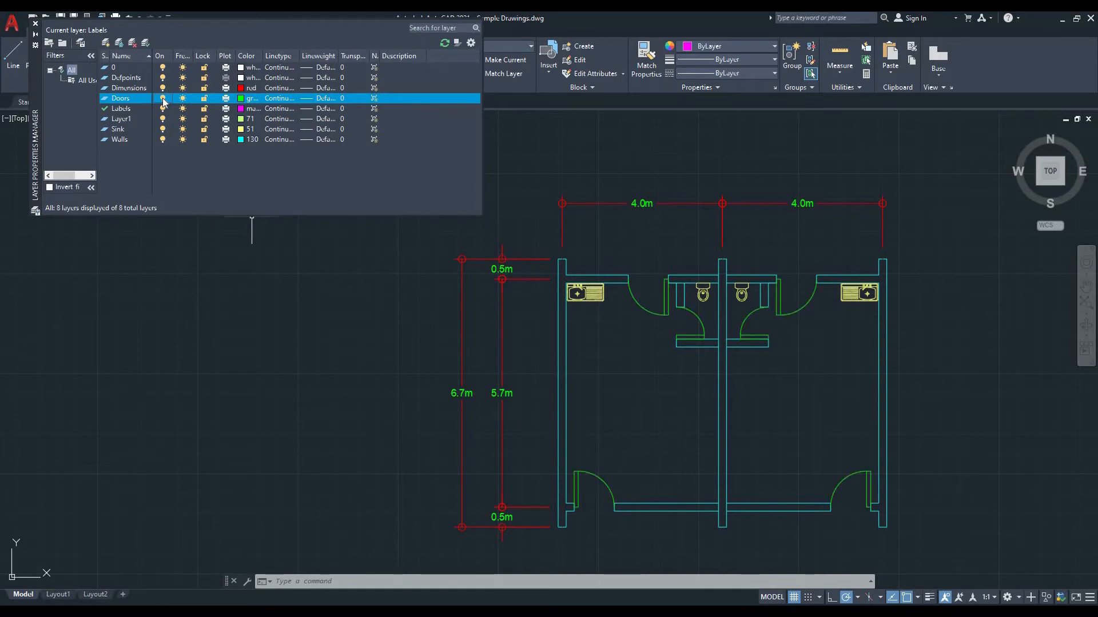
# - Turn the Walls layer off and on, and do the same with the Dimensions layer
pyautogui.click(163, 139)
pyautogui.click(163, 139)
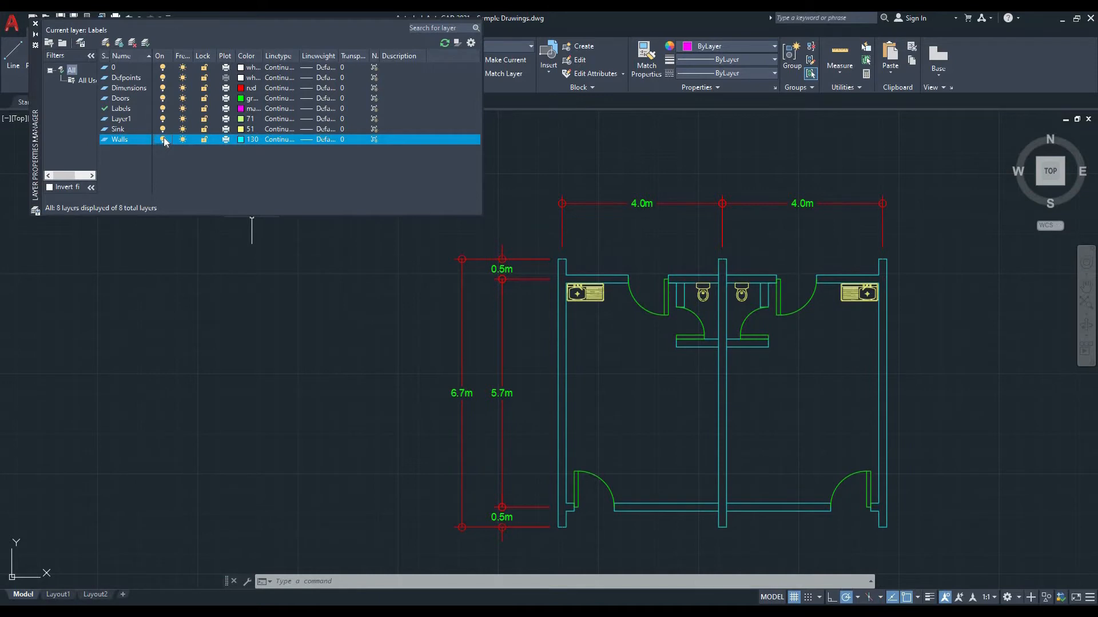
pyautogui.click(163, 87)
pyautogui.click(163, 88)
pyautogui.click(163, 88)
pyautogui.click(163, 87)
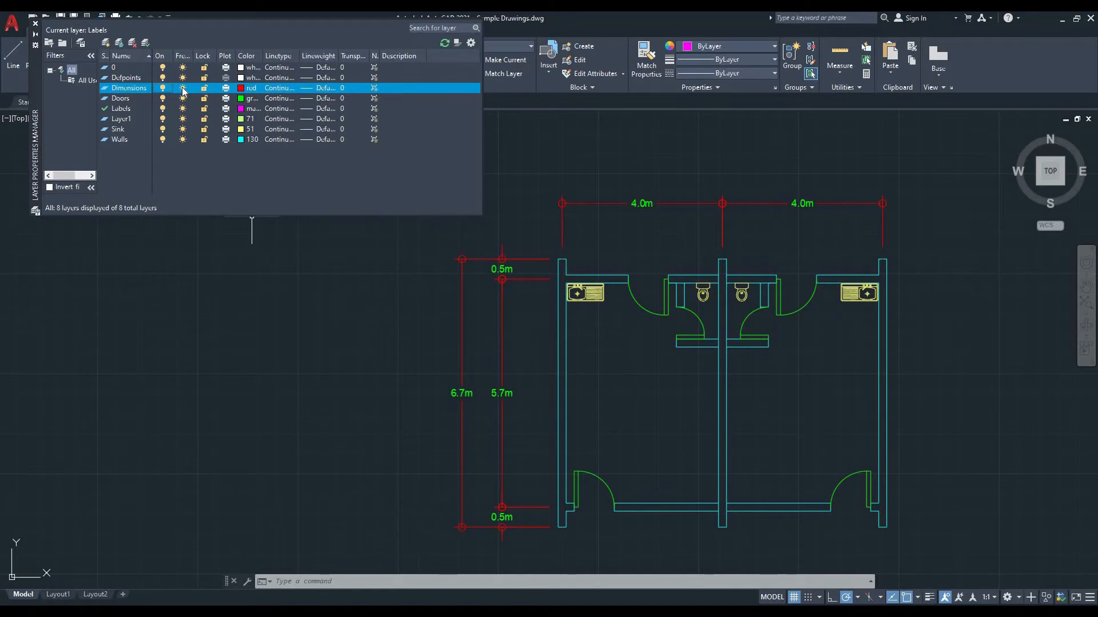
# - Freeze and thaw the Dimensions, Doors, Sink and Walls layers one after another
pyautogui.click(183, 89)
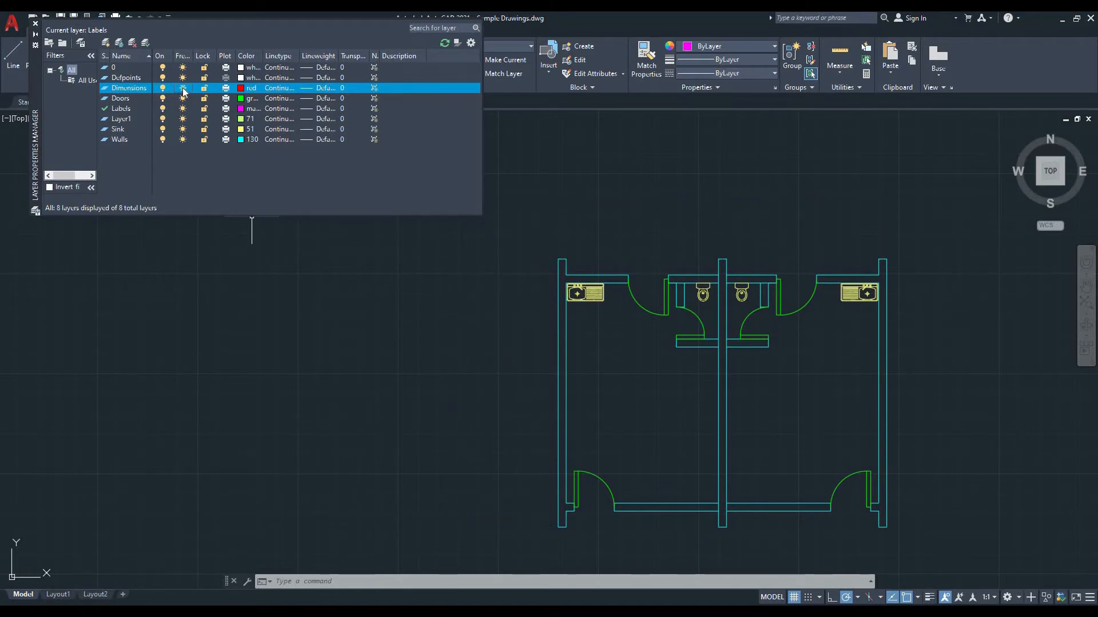
pyautogui.click(183, 88)
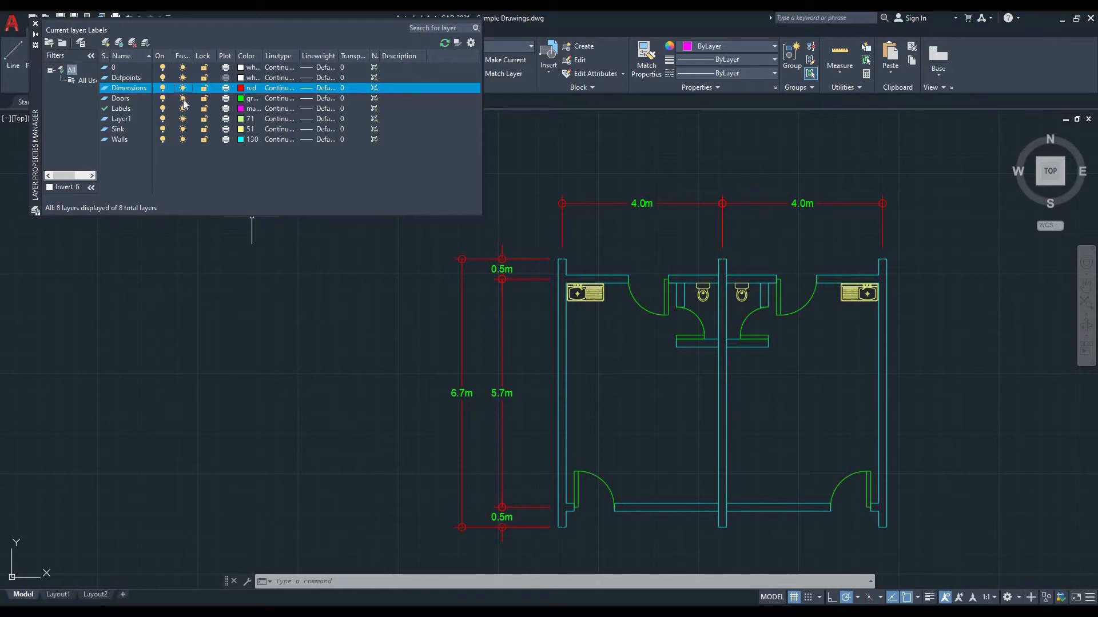
pyautogui.click(183, 99)
pyautogui.click(184, 99)
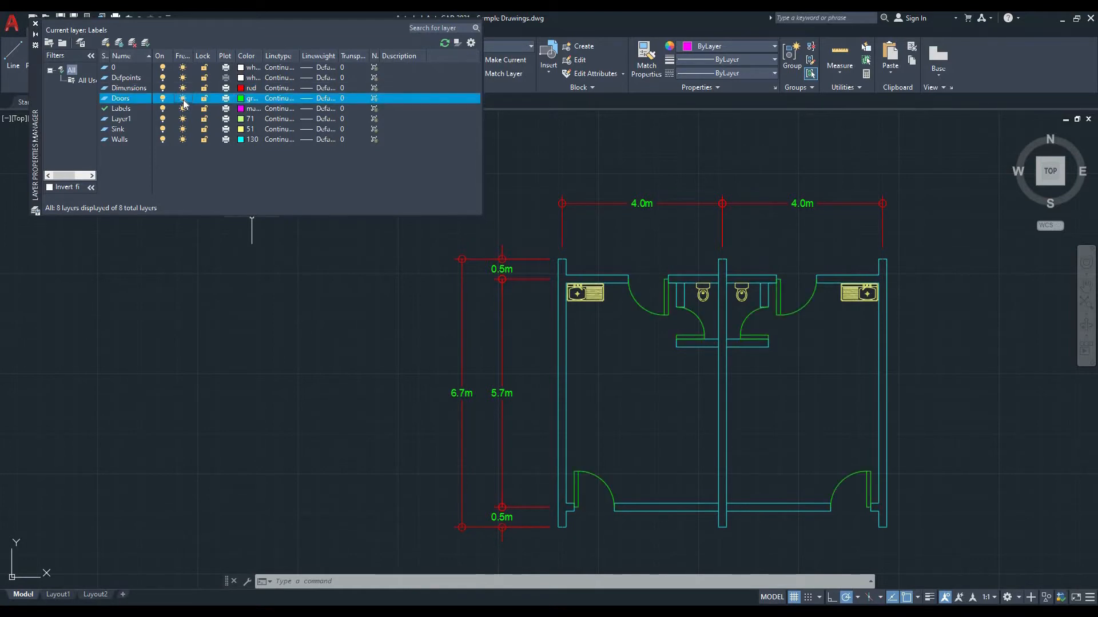
pyautogui.click(183, 130)
pyautogui.click(184, 131)
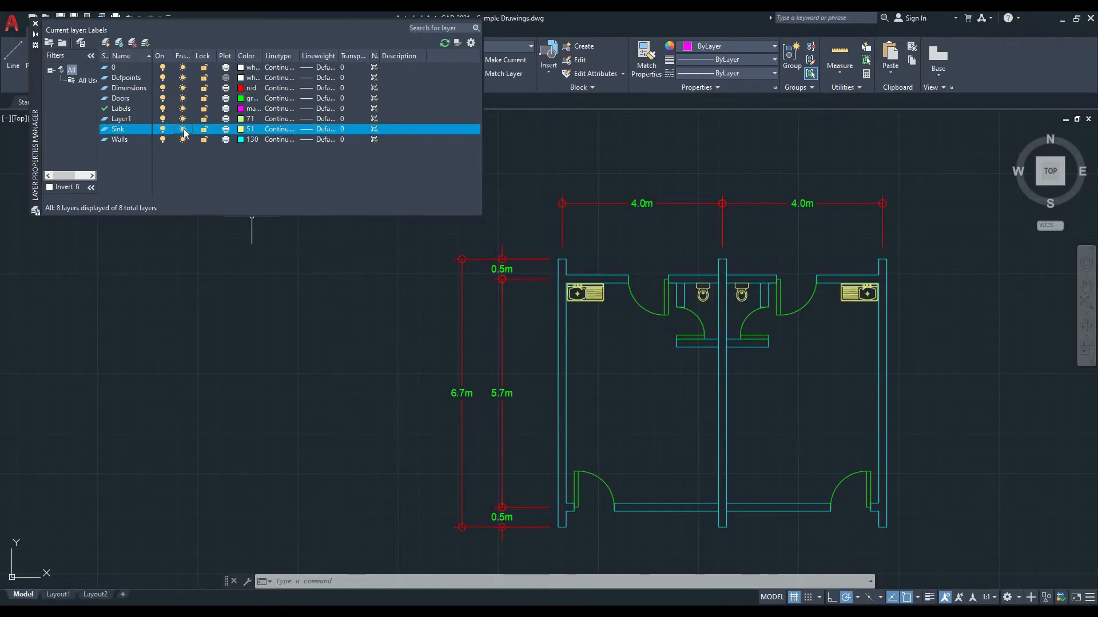
pyautogui.click(185, 139)
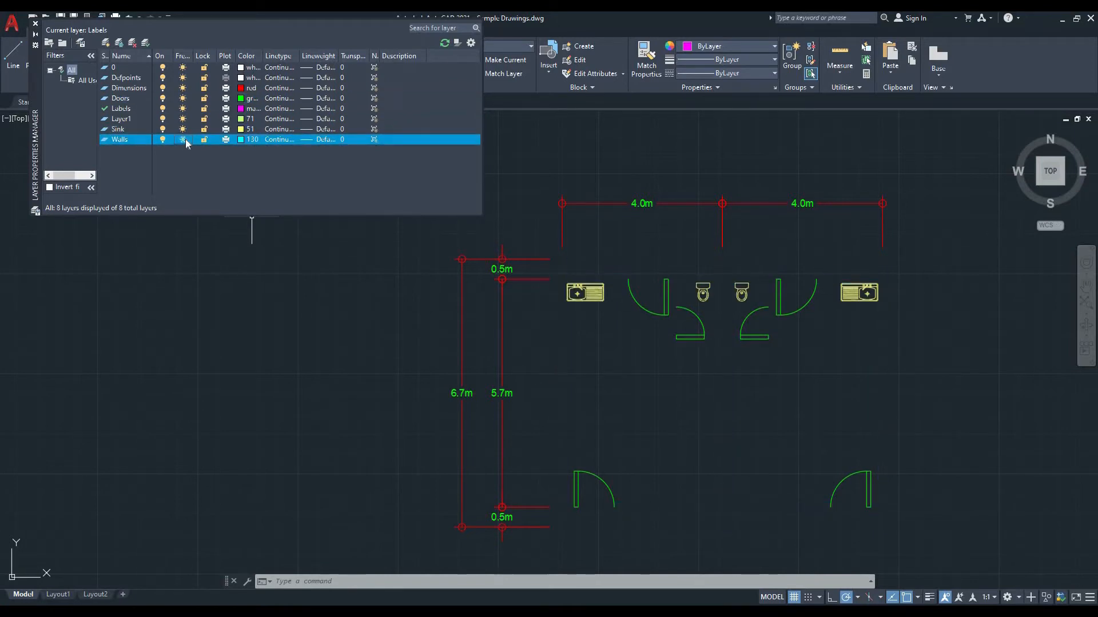
pyautogui.click(185, 139)
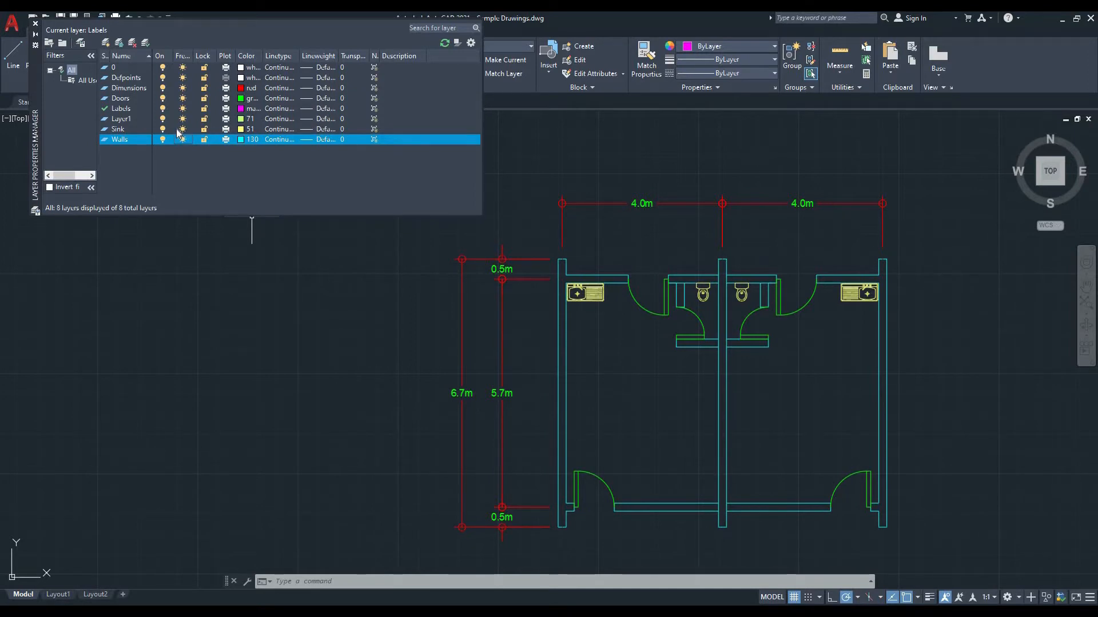
# - Lock and unlock the Doors, Sink and Walls layers in turn, finishing with Doors again
pyautogui.click(204, 98)
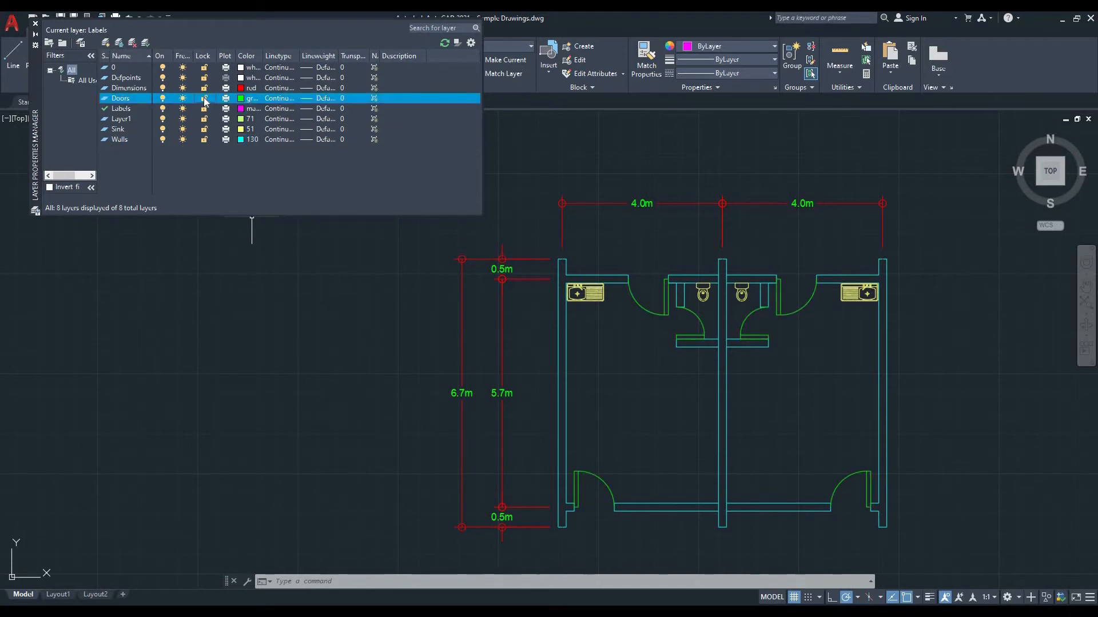
pyautogui.click(203, 98)
pyautogui.click(204, 129)
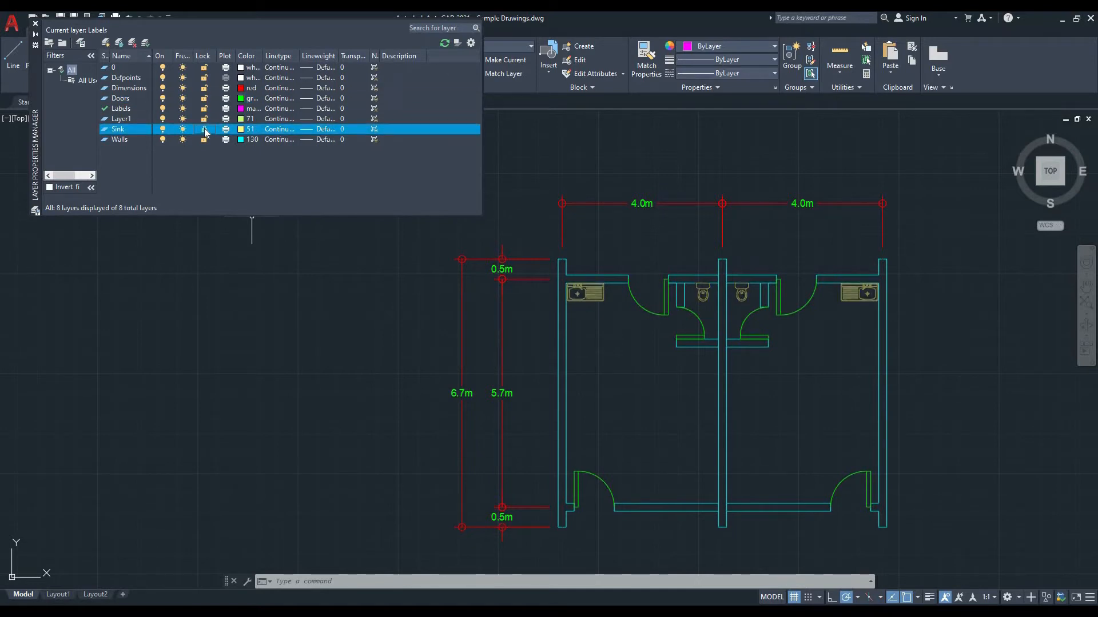
pyautogui.click(204, 130)
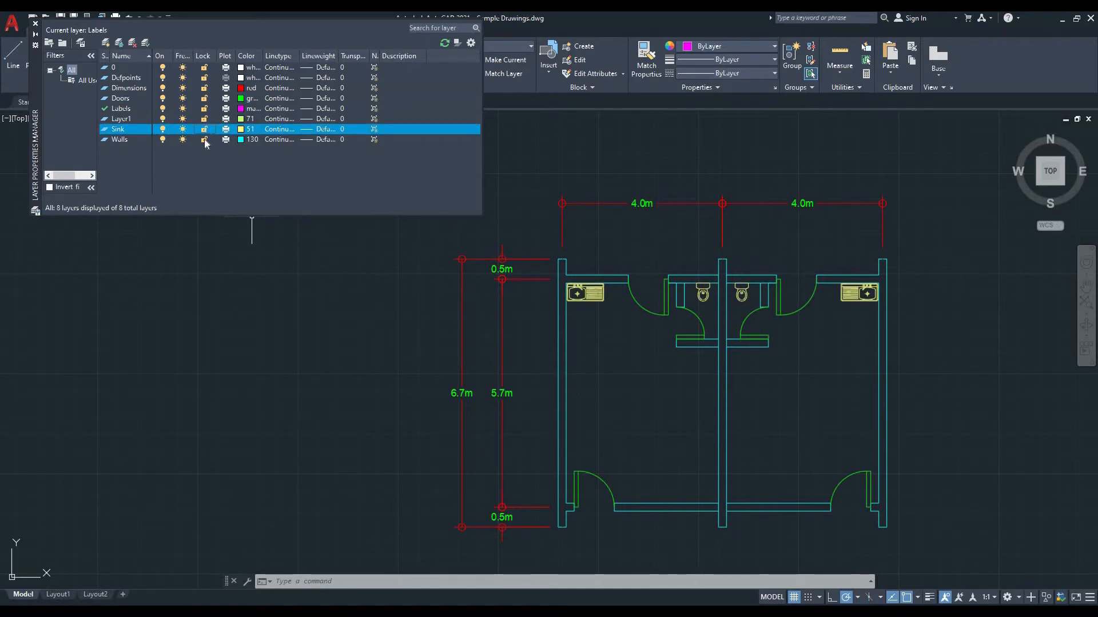
pyautogui.click(204, 139)
pyautogui.click(204, 139)
pyautogui.click(204, 138)
pyautogui.click(204, 139)
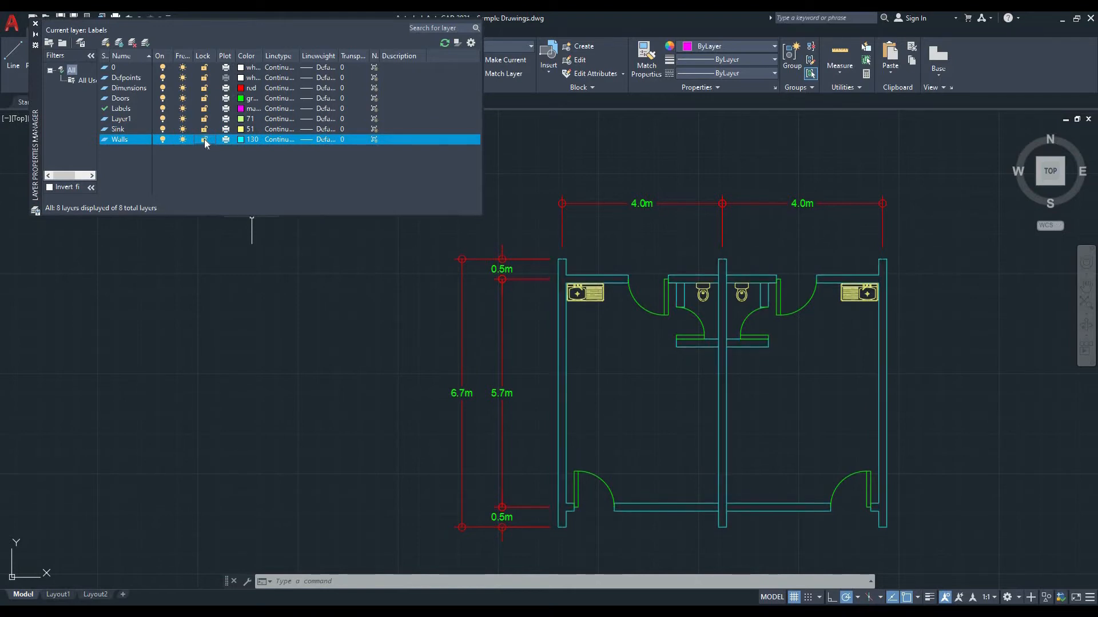
pyautogui.click(204, 98)
pyautogui.click(204, 99)
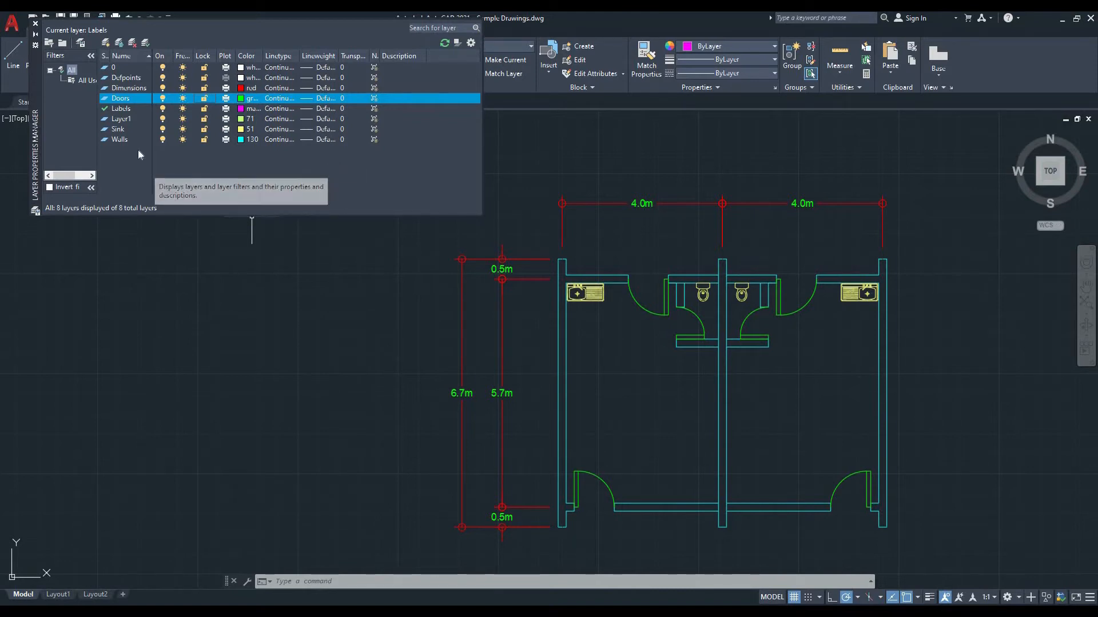
# - Create a new layer named Line and set its colour to index 171
pyautogui.click(108, 43)
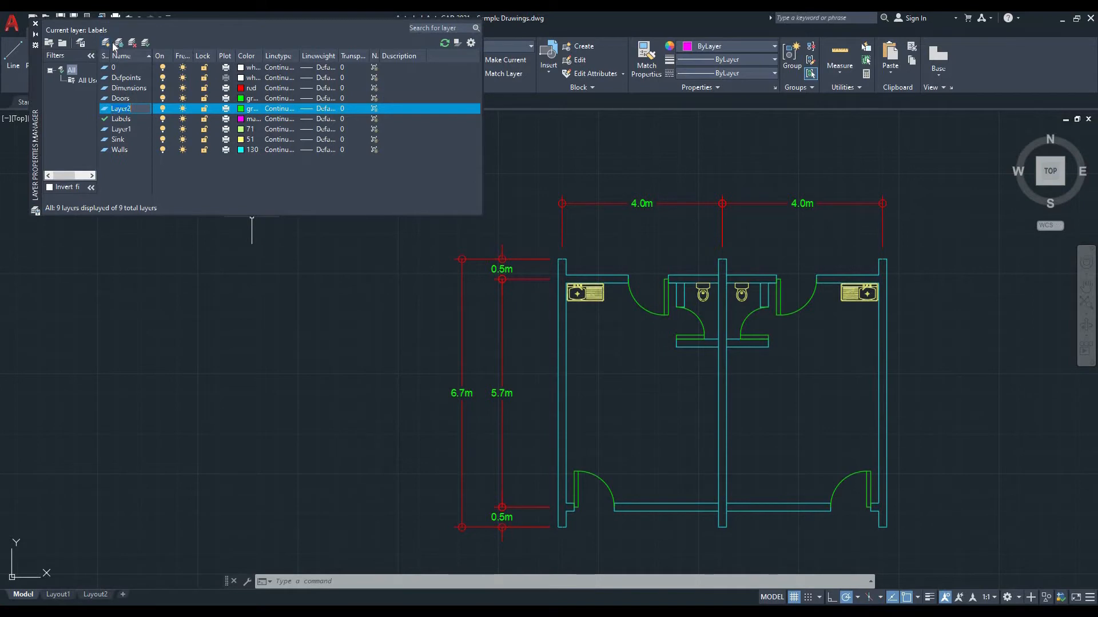
pyautogui.write('Line')
pyautogui.press('Return')
pyautogui.click(241, 109)
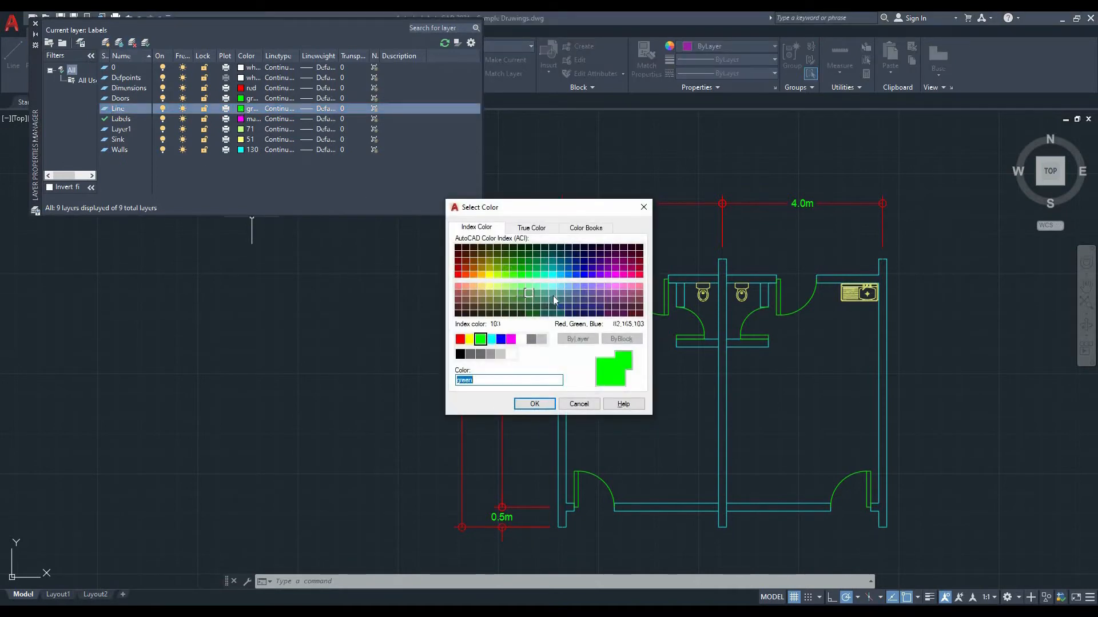
pyautogui.click(584, 286)
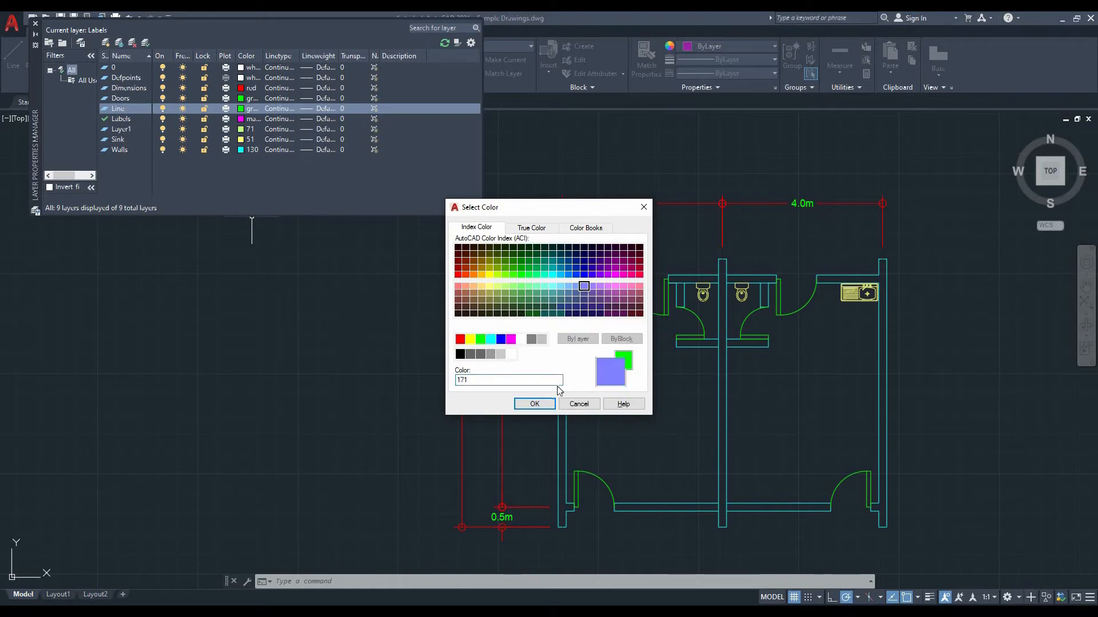
pyautogui.click(534, 404)
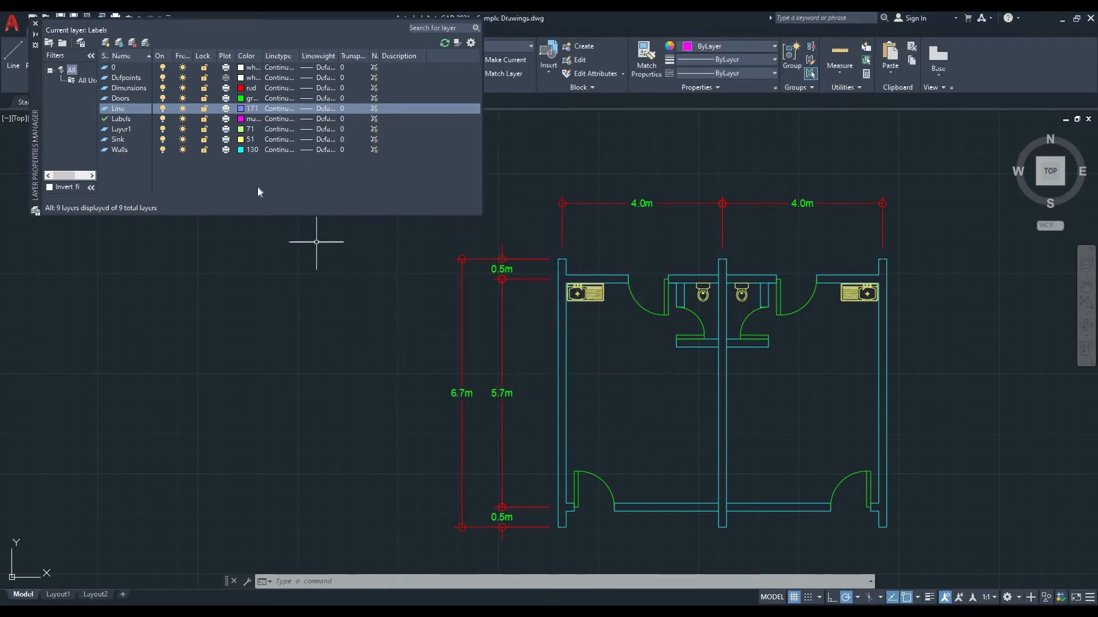
pyautogui.click(115, 121)
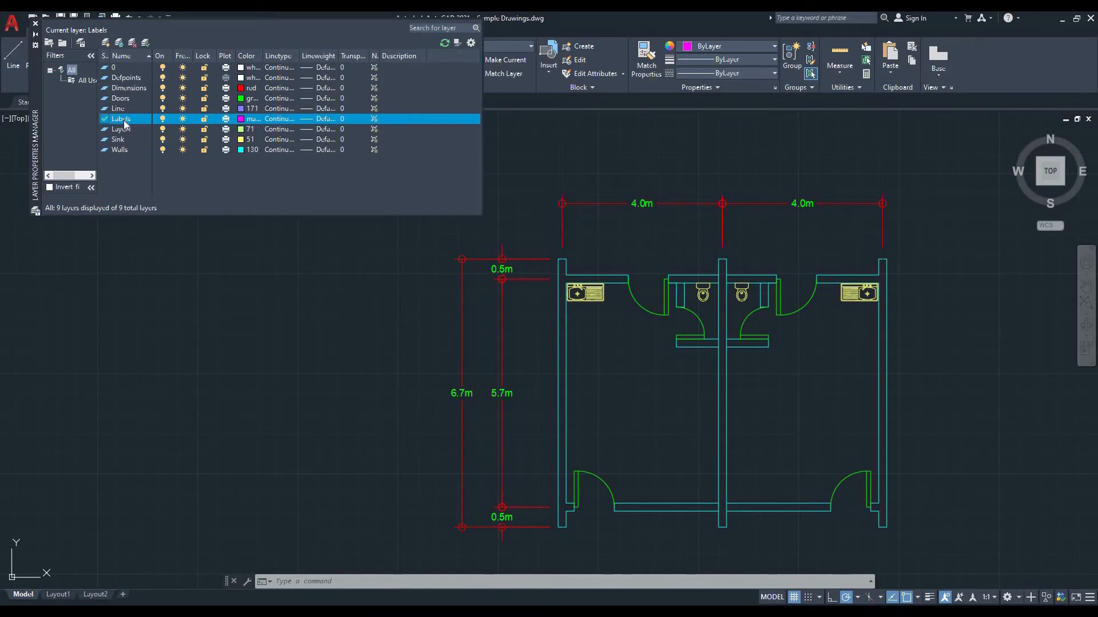
pyautogui.click(290, 334)
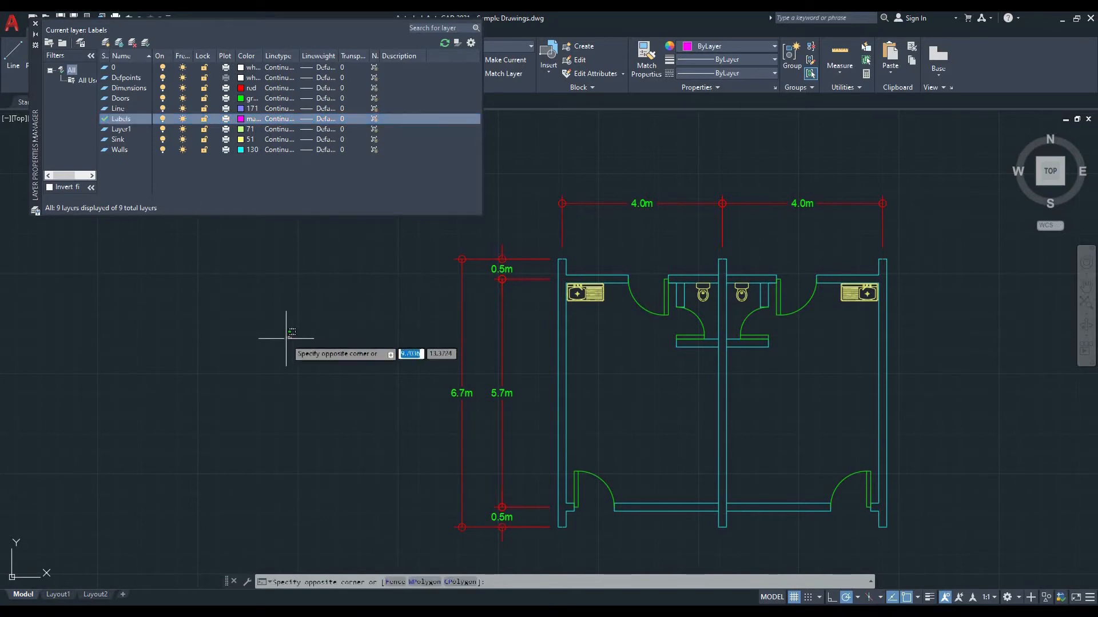
pyautogui.press('Escape')
pyautogui.write('l')
pyautogui.press('Escape')
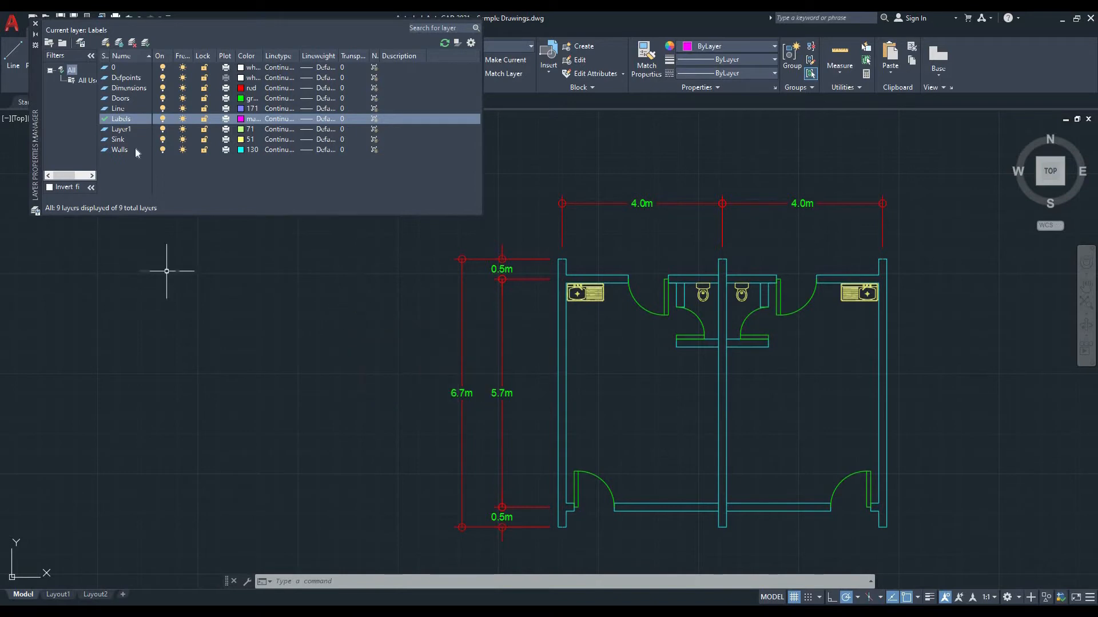
# - Make the Line layer the current layer
pyautogui.click(125, 110)
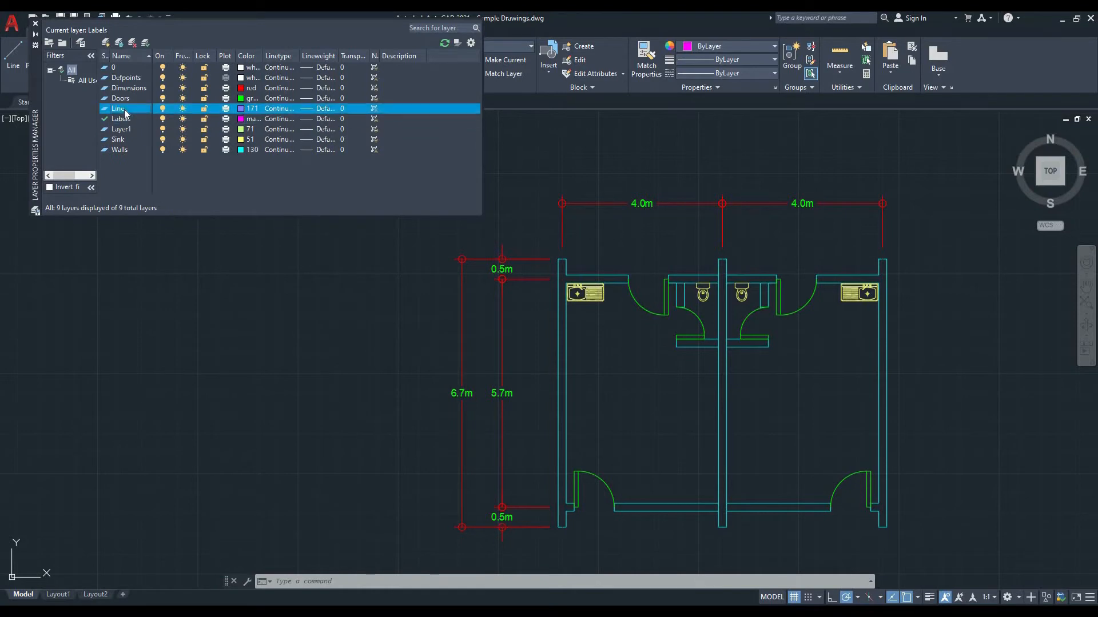
pyautogui.rightClick(116, 110)
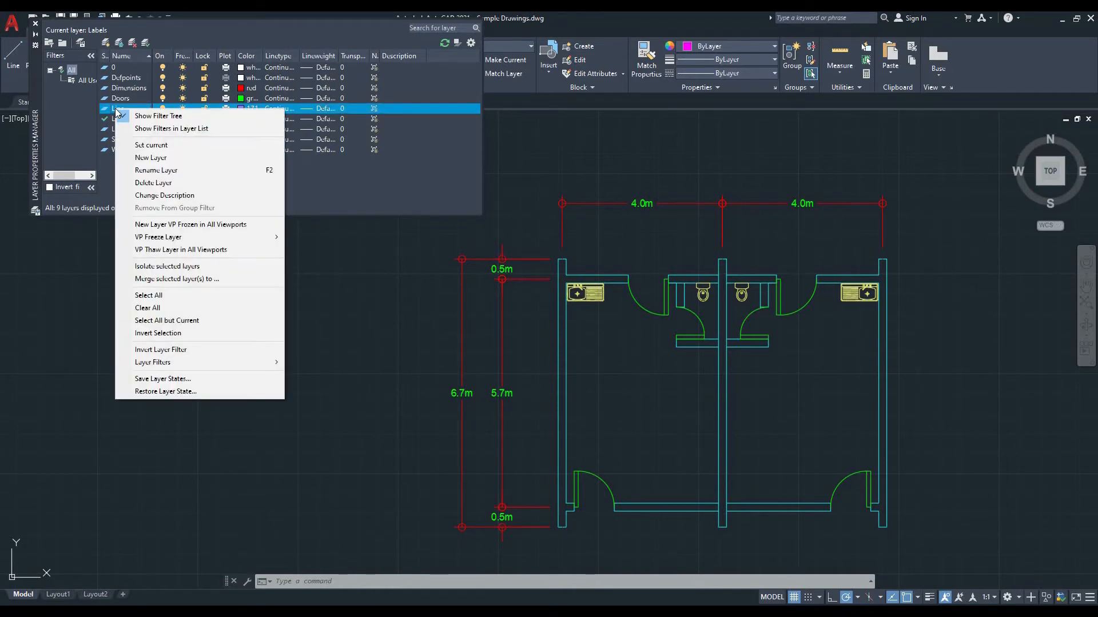
pyautogui.click(141, 146)
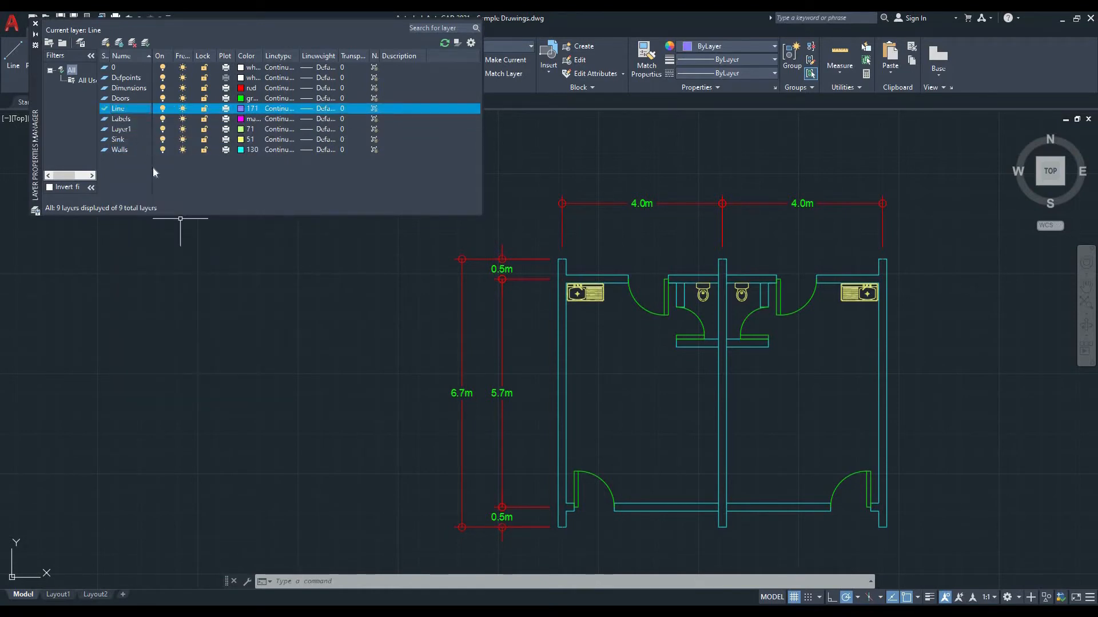
# - Draw an upright closed rectangle from four connected lines on the Line layer, in the empty area left of the floor plan
pyautogui.write('l')
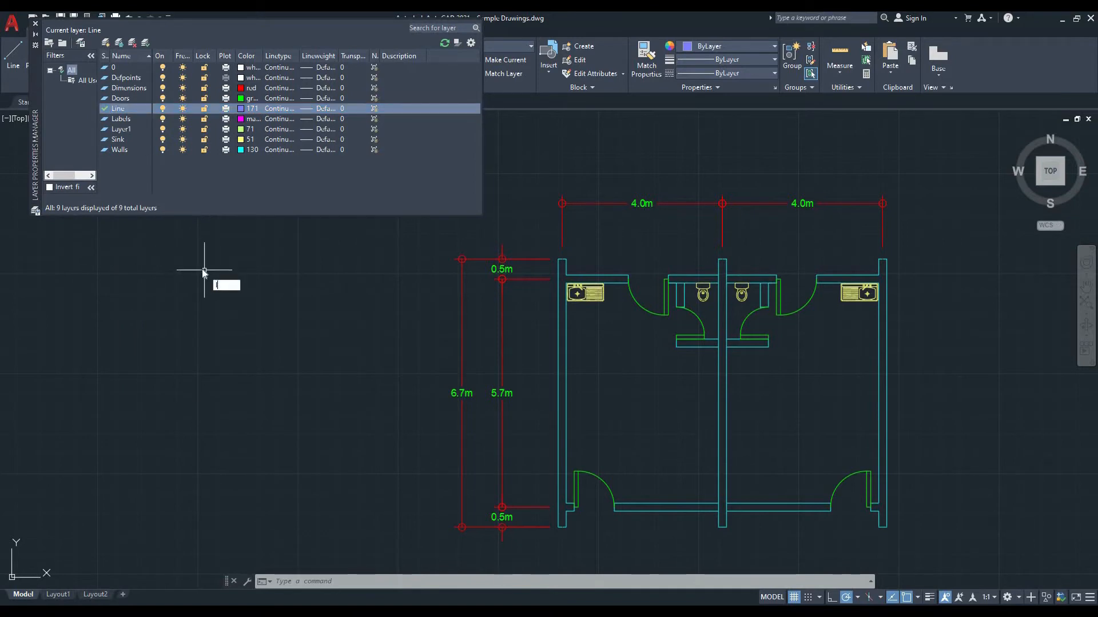
pyautogui.press('Return')
pyautogui.click(191, 266)
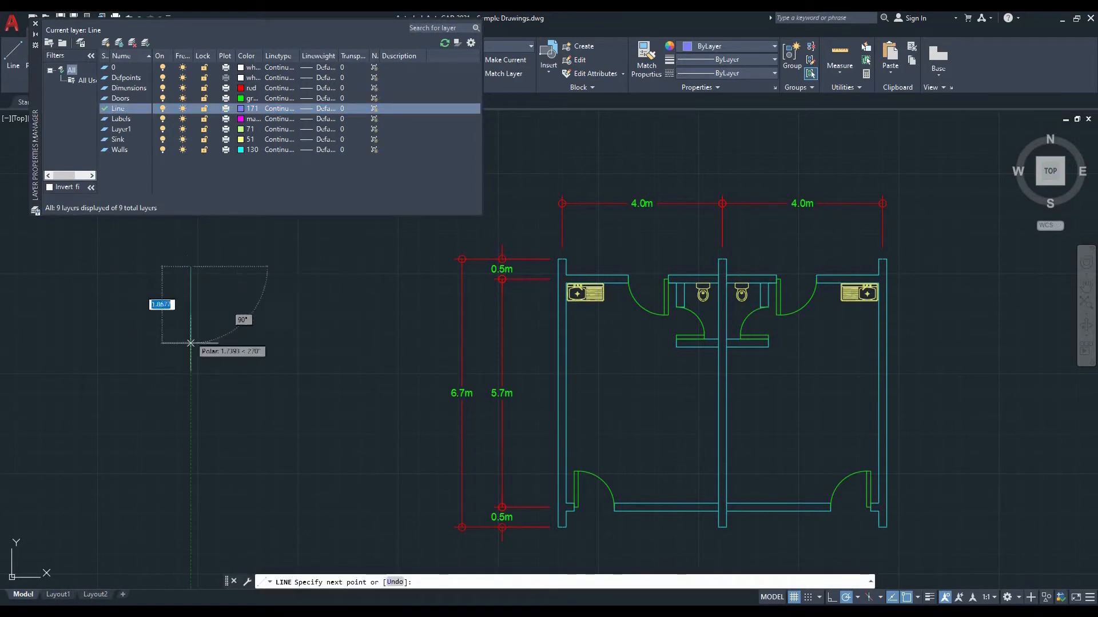
pyautogui.click(191, 479)
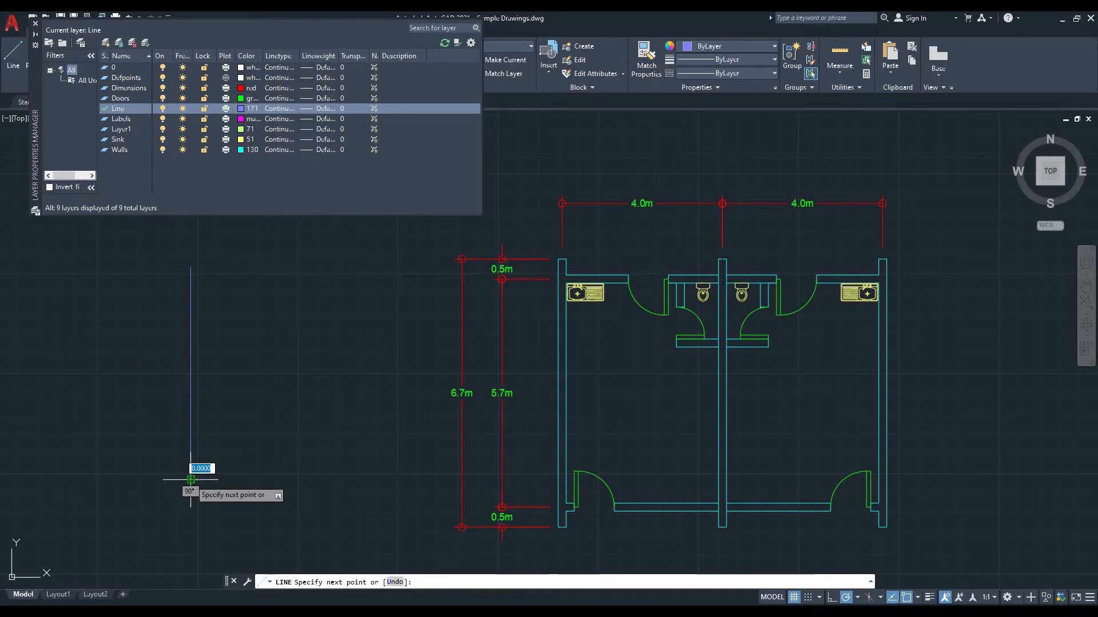
pyautogui.click(331, 479)
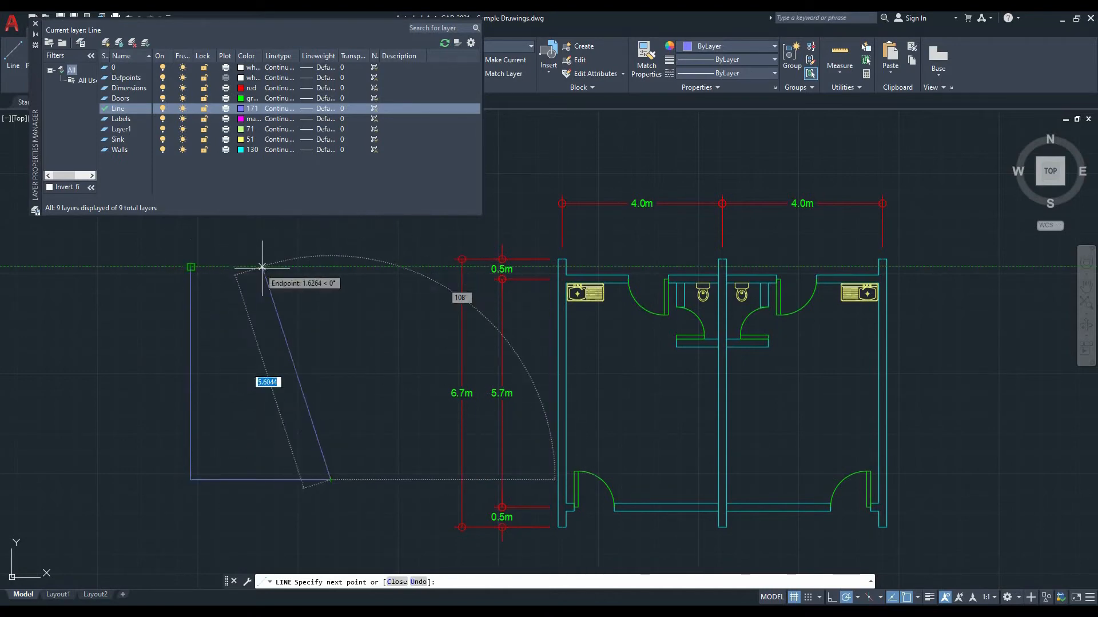
pyautogui.click(330, 266)
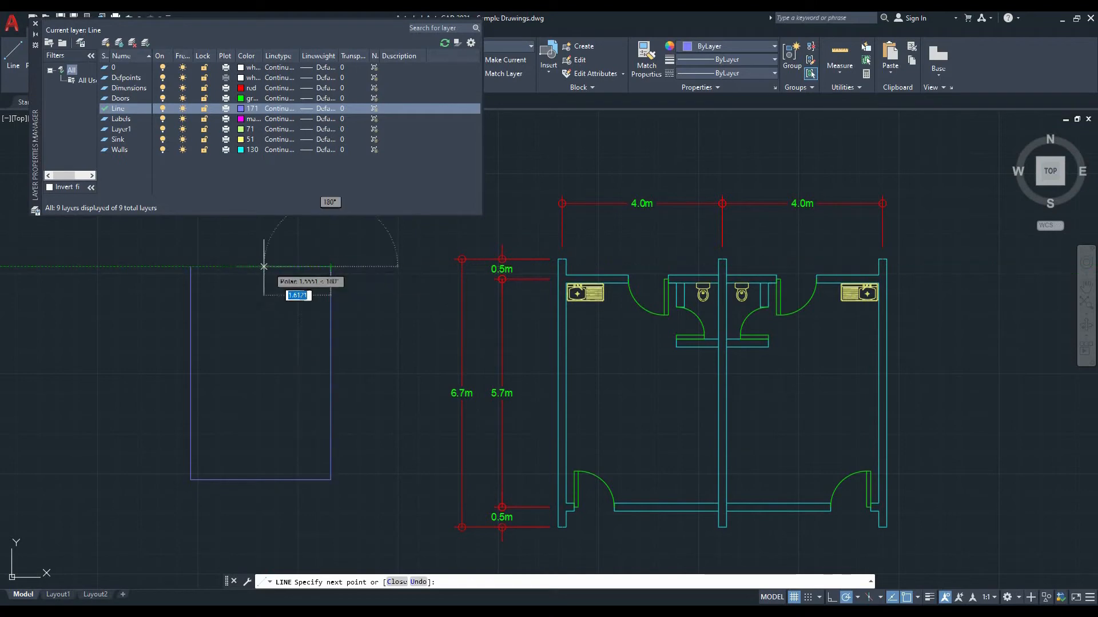
pyautogui.click(190, 266)
pyautogui.press('Return')
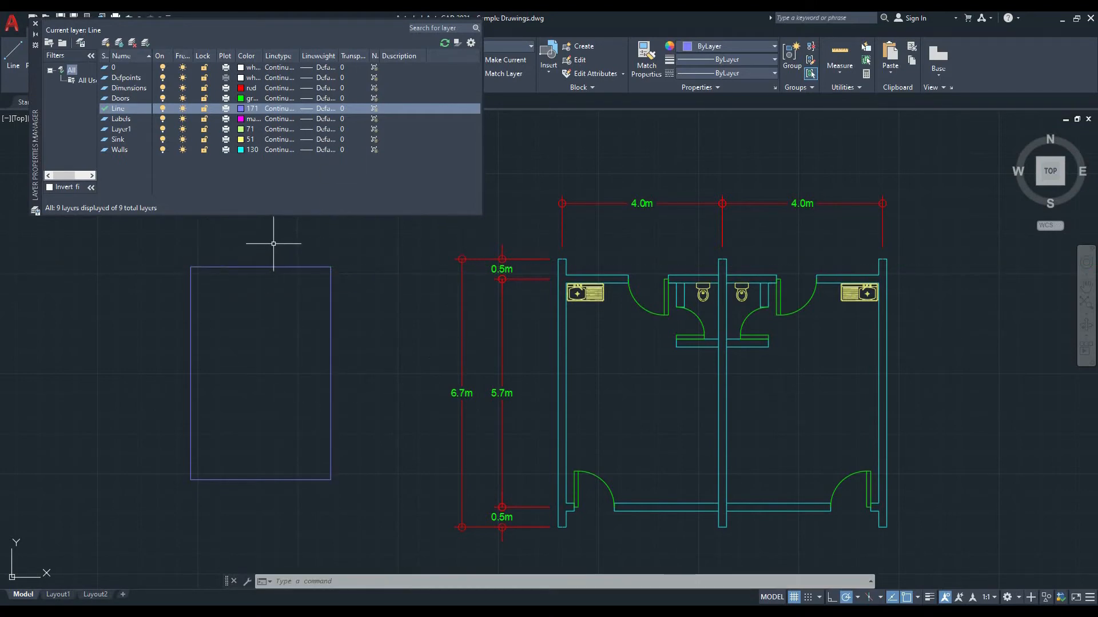
# - Close the layer properties and delete the rectangle left of the floor plan
pyautogui.click(35, 24)
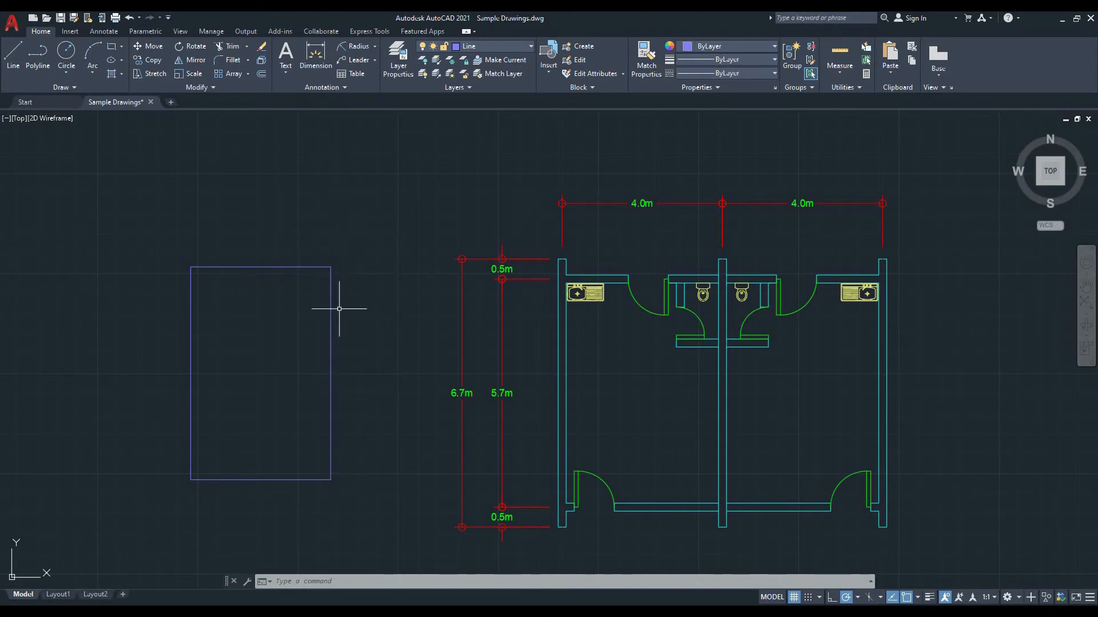
pyautogui.click(365, 493)
pyautogui.click(166, 238)
pyautogui.press('Delete')
pyautogui.moveTo(409, 254)
pyautogui.mouseDown(button='middle')
pyautogui.moveTo(289, 245)
pyautogui.moveTo(208, 221)
pyautogui.mouseUp(button='middle')
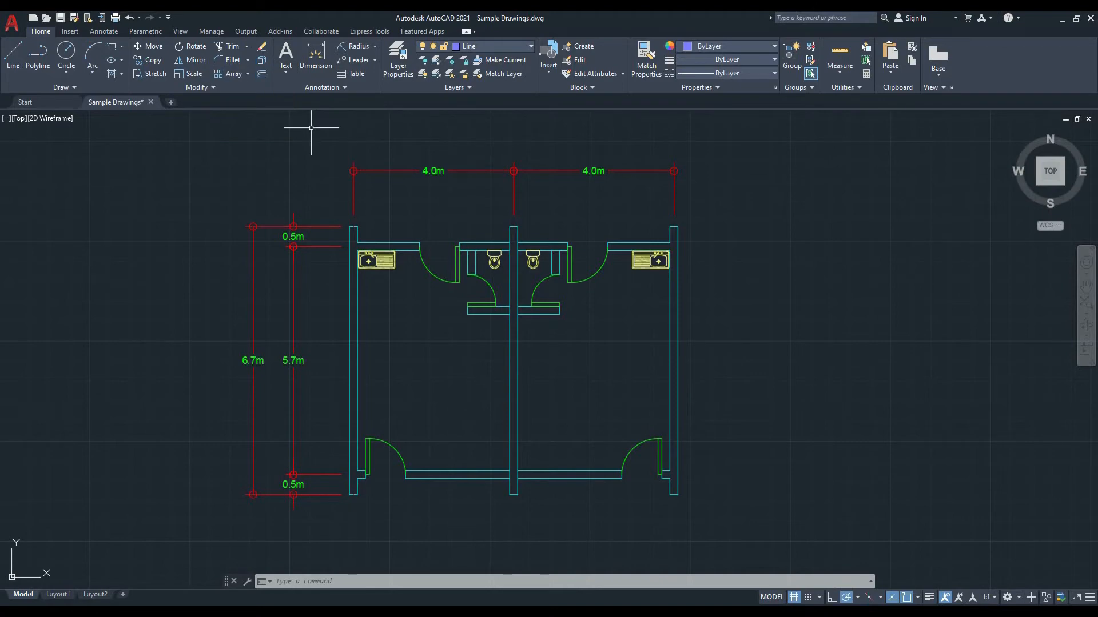
pyautogui.click(285, 71)
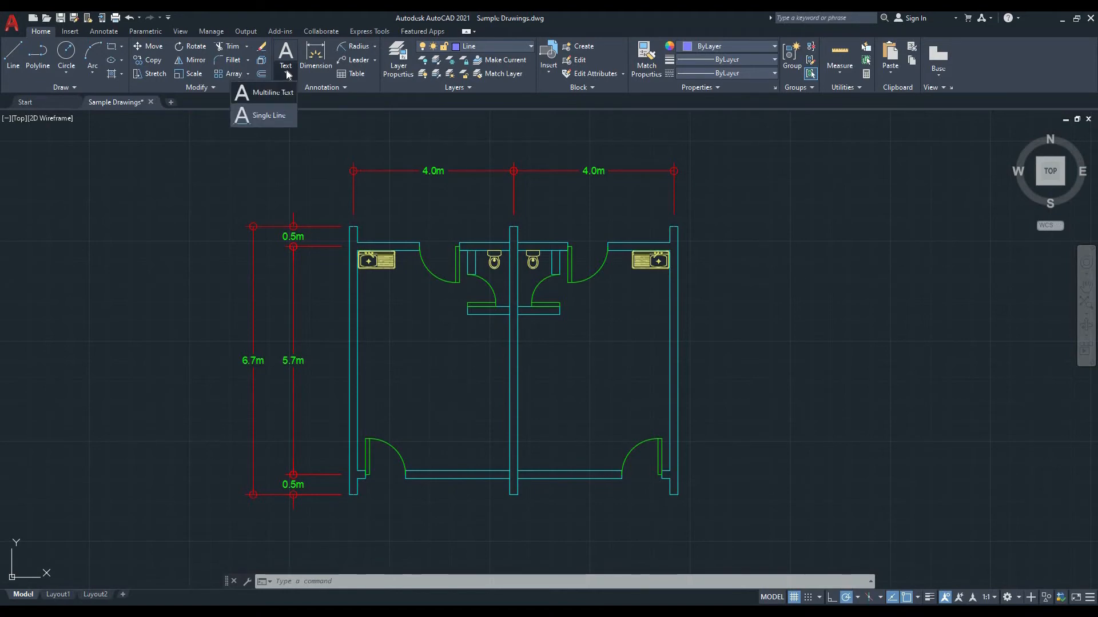
pyautogui.click(286, 112)
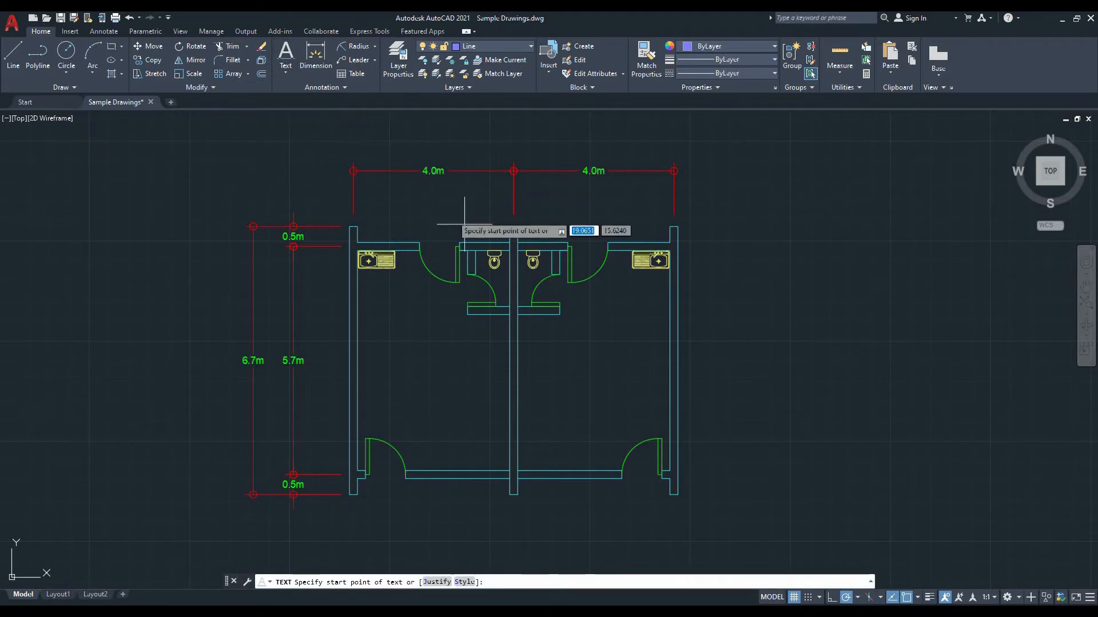
pyautogui.moveTo(580, 393); pyautogui.dragTo(536, 362, button='middle')
pyautogui.press('Escape')
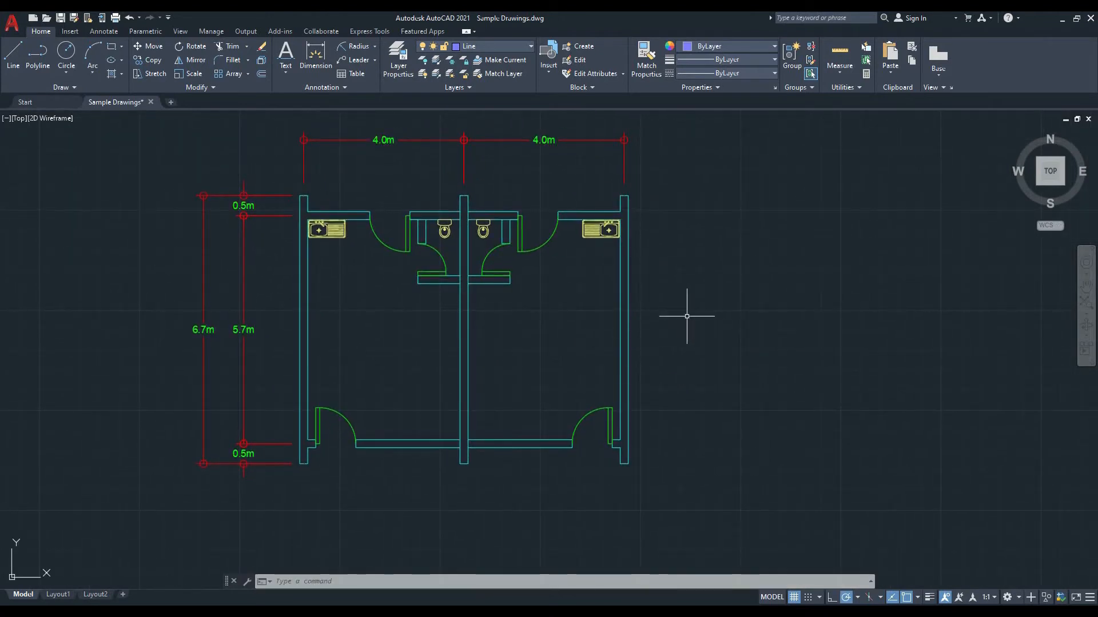
# - Add the single-line text "Room 1" with height 0.4 and rotation 0 in the empty area right of the floor plan
pyautogui.write('text')
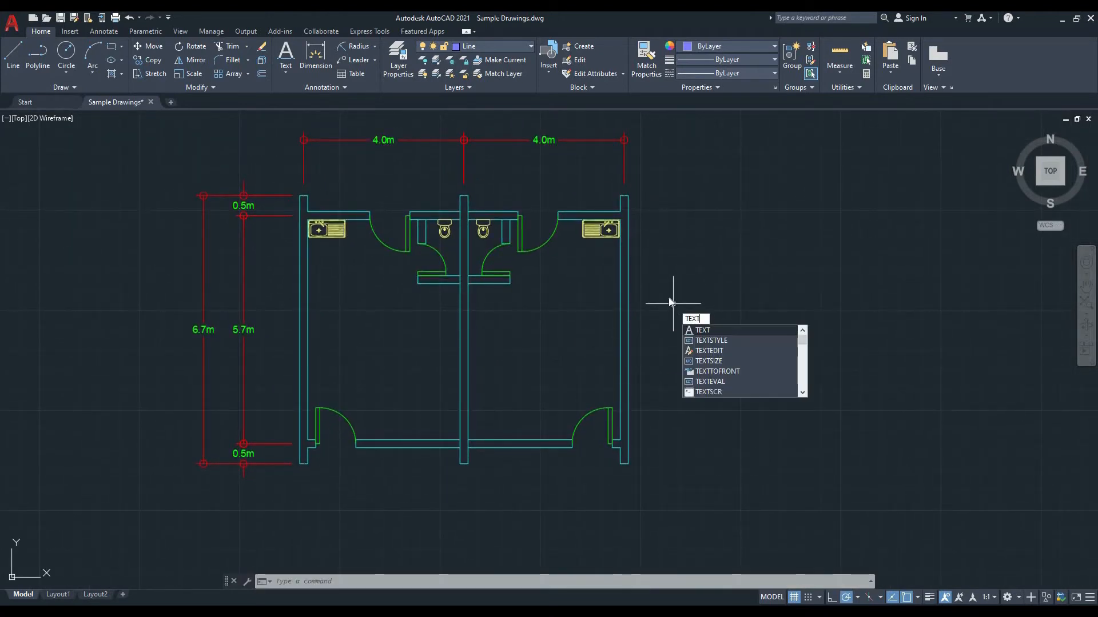
pyautogui.press('Return')
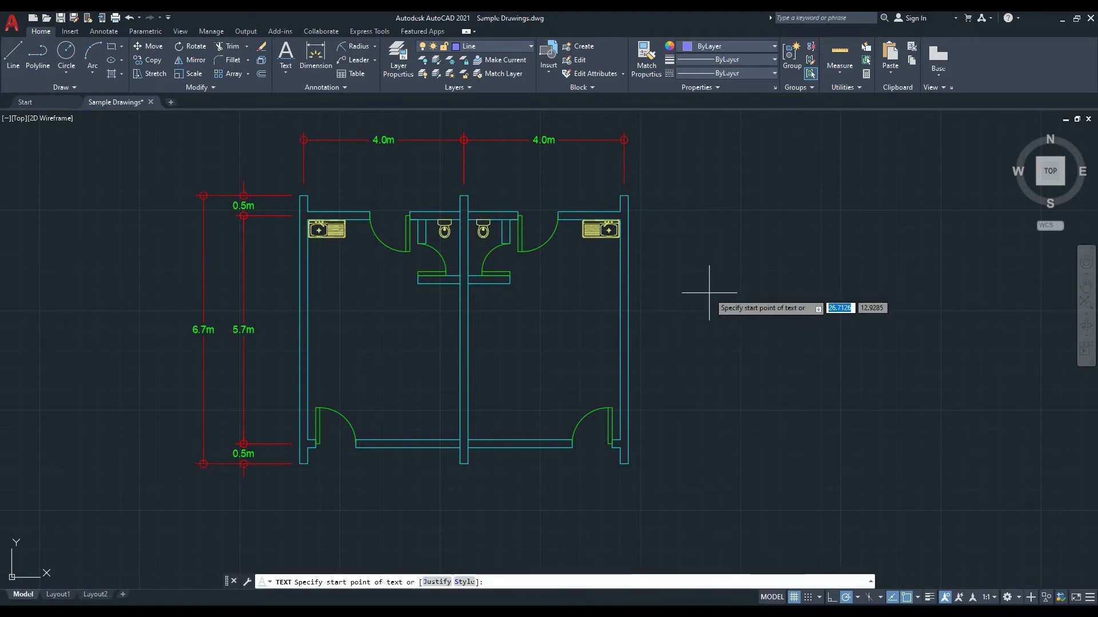
pyautogui.click(706, 292)
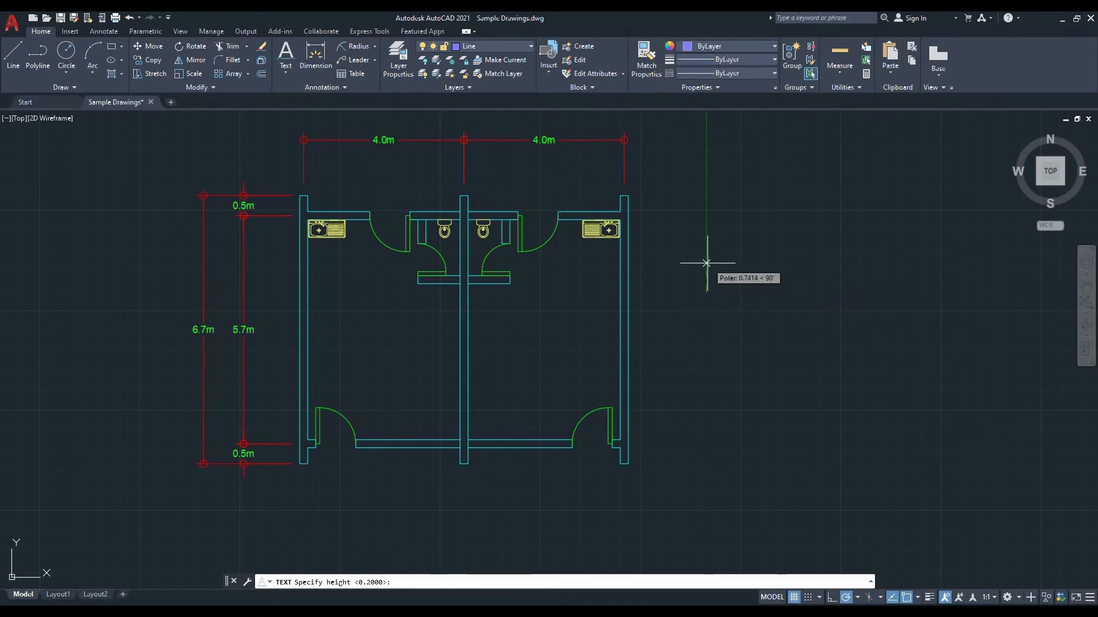
pyautogui.write('0.4')
pyautogui.press('Return')
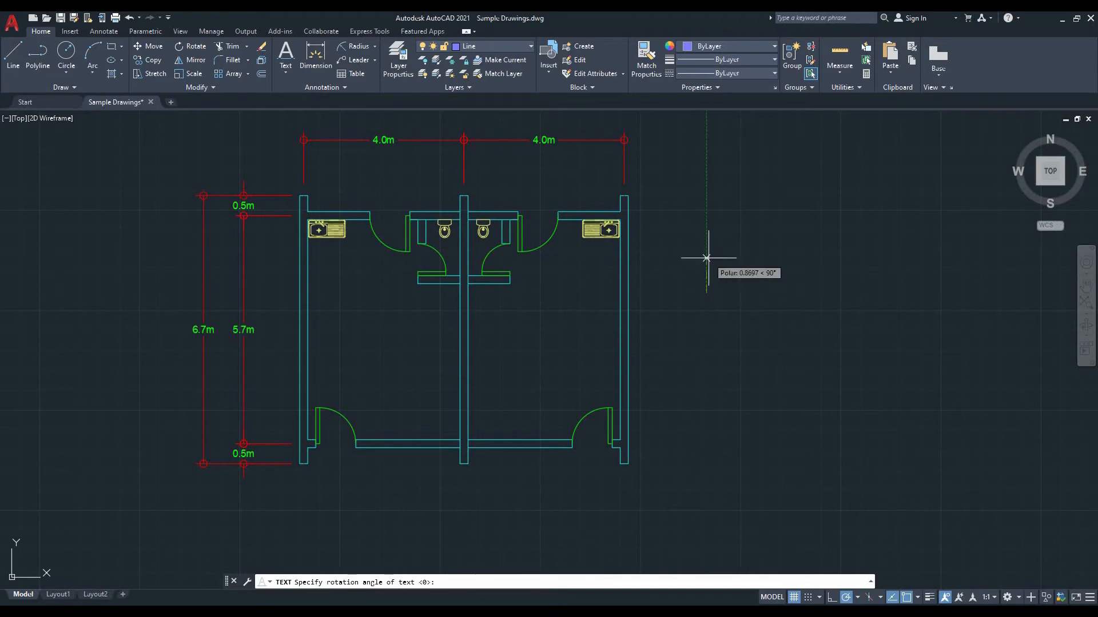
pyautogui.press('Return')
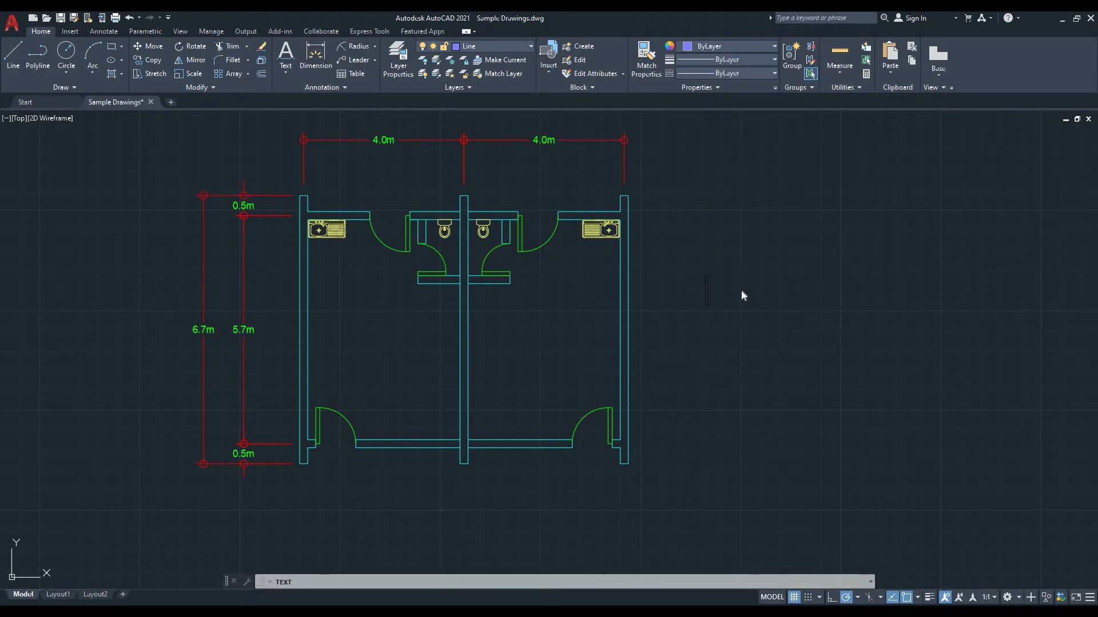
pyautogui.write('Room 1')
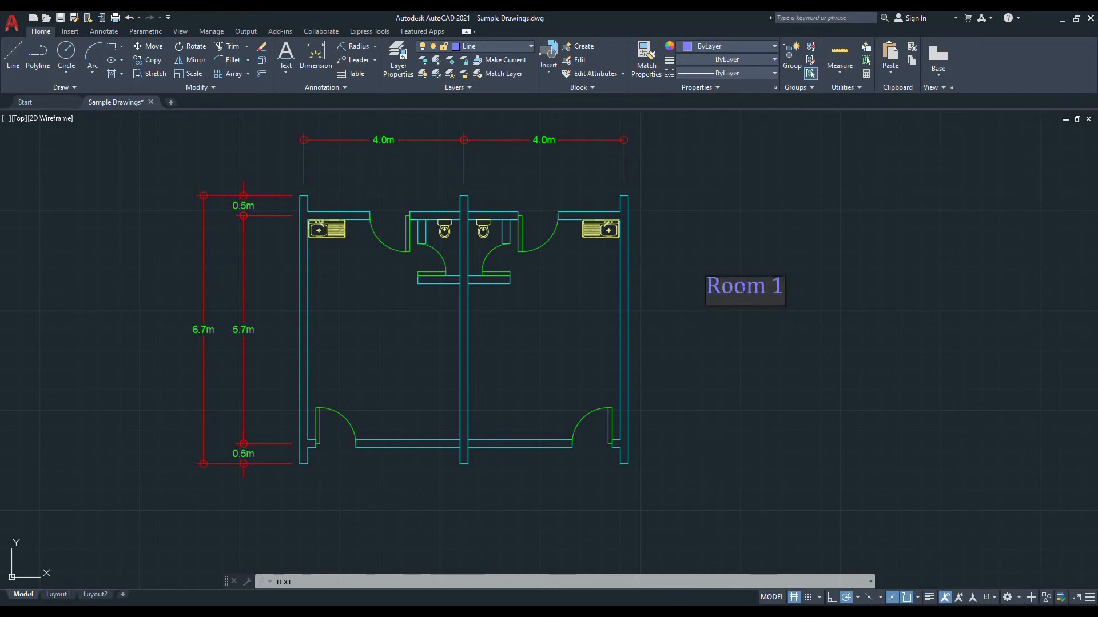
pyautogui.click(804, 297)
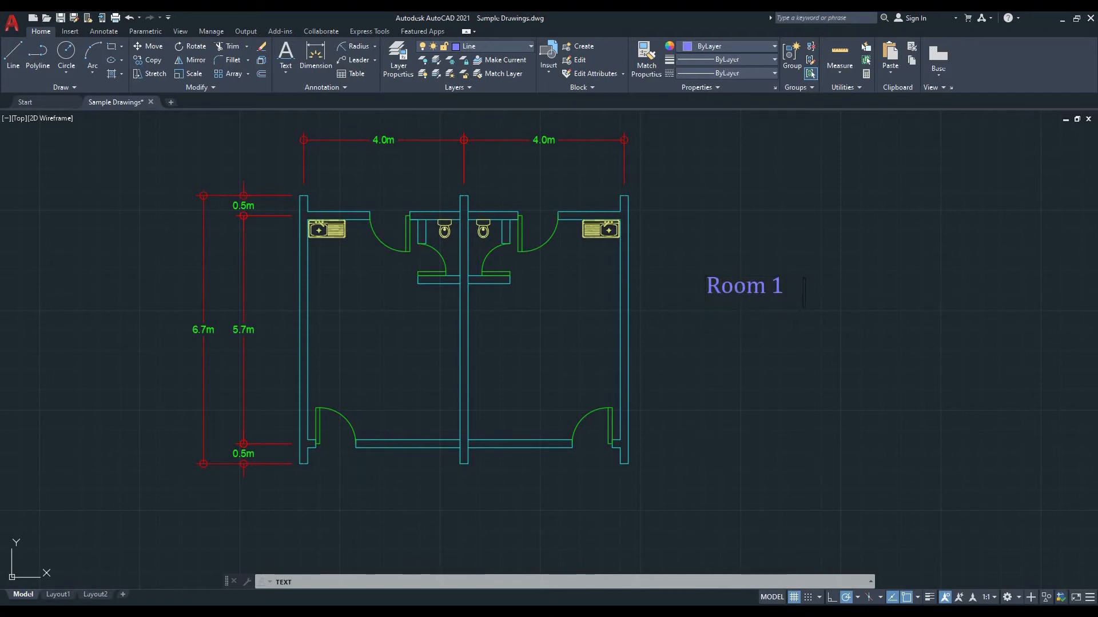
pyautogui.press('Escape')
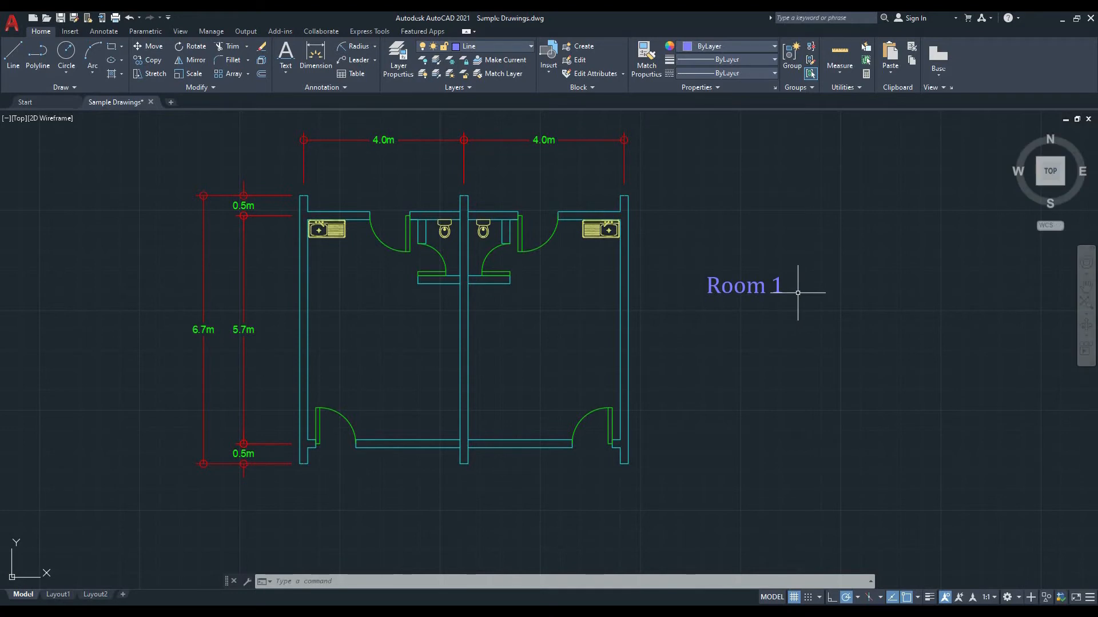
# - Move the Room 1 label into the middle of the floor plan's left room
pyautogui.click(152, 51)
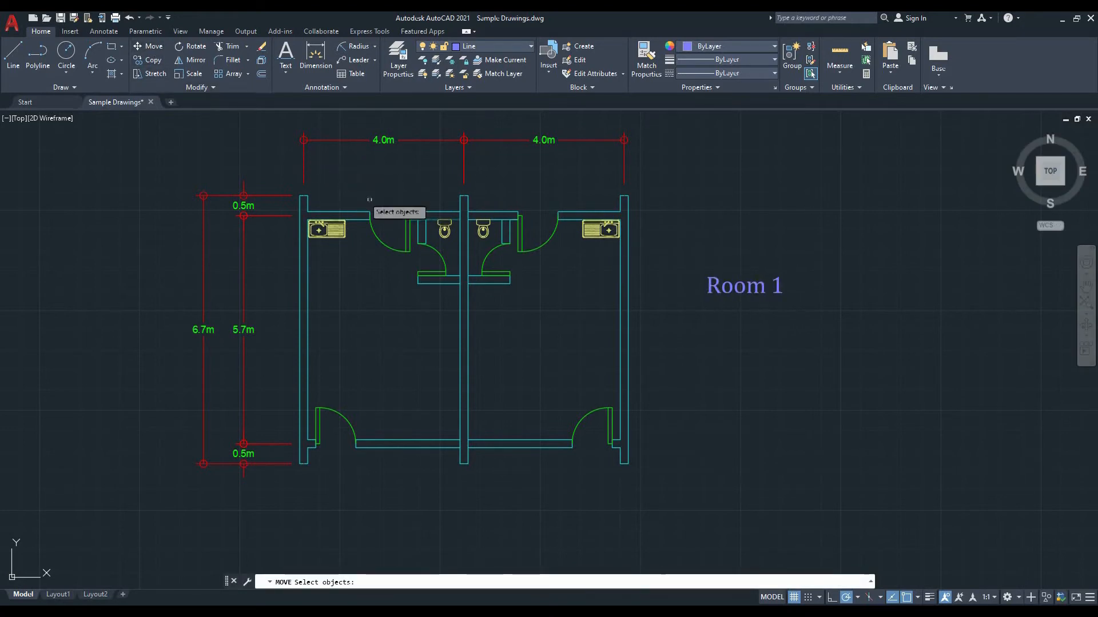
pyautogui.click(733, 285)
pyautogui.press('Return')
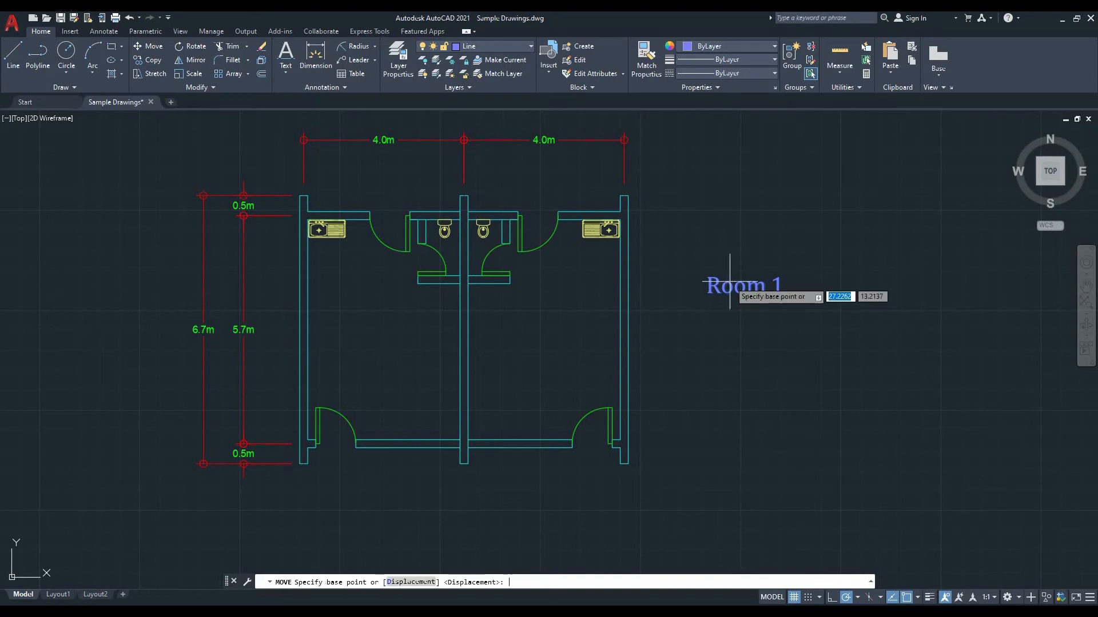
pyautogui.click(742, 289)
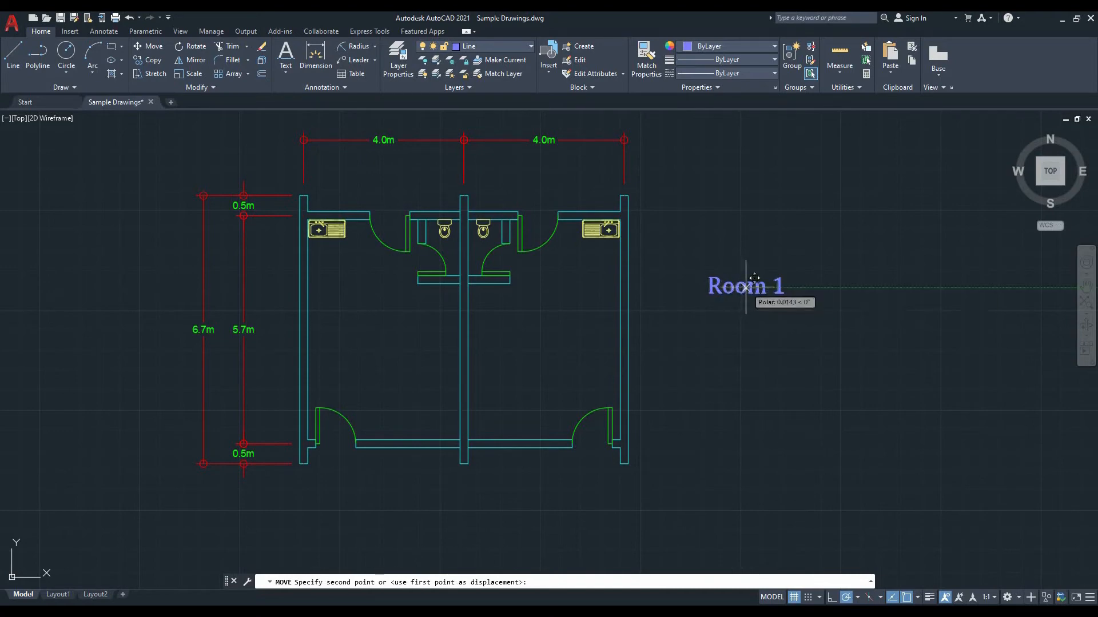
pyautogui.click(388, 325)
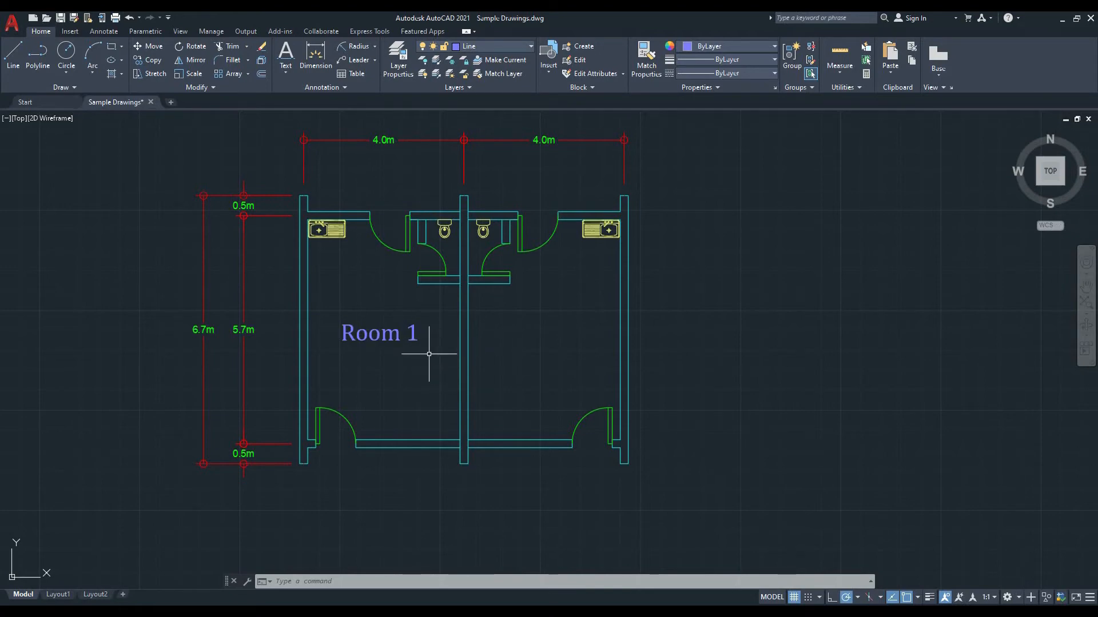
# - Copy the Room 1 label horizontally about 4.17 units into the floor plan's right room
pyautogui.click(150, 59)
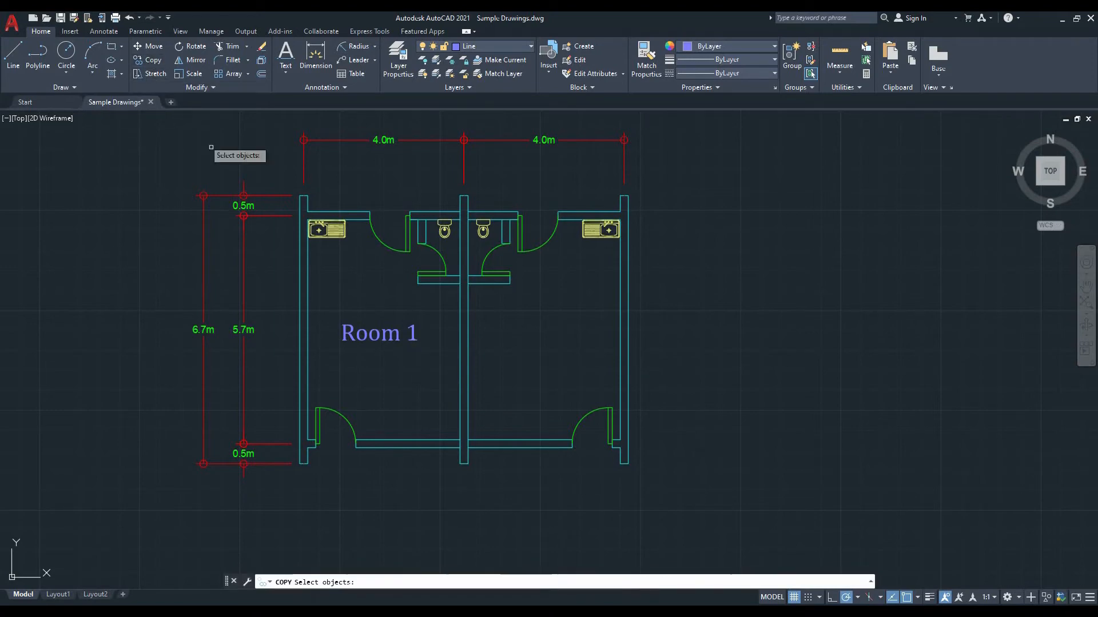
pyautogui.click(366, 334)
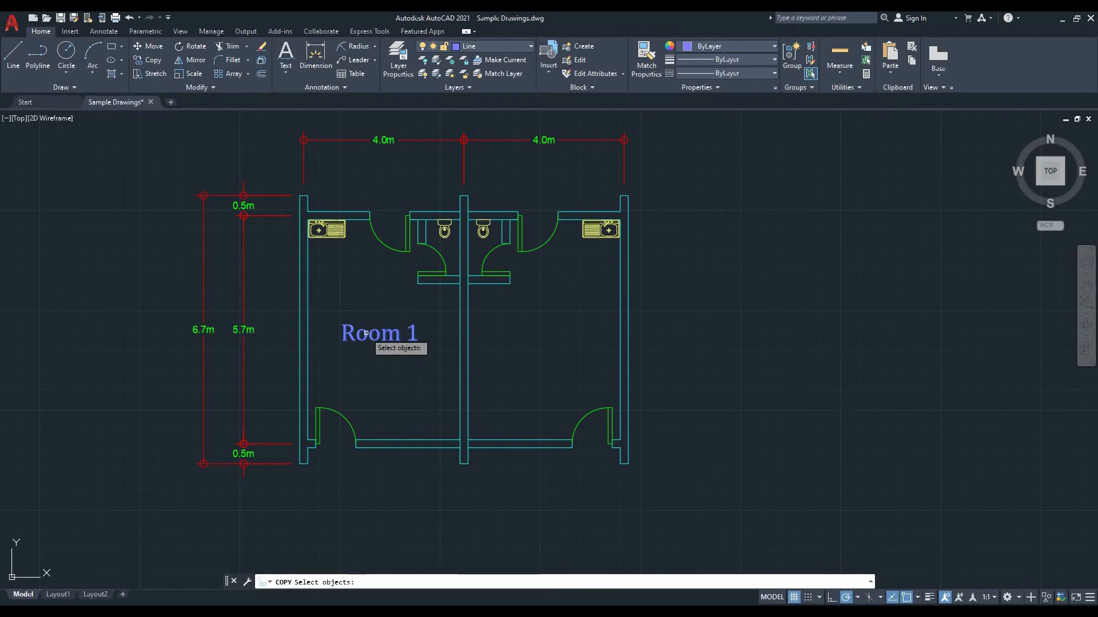
pyautogui.press('Return')
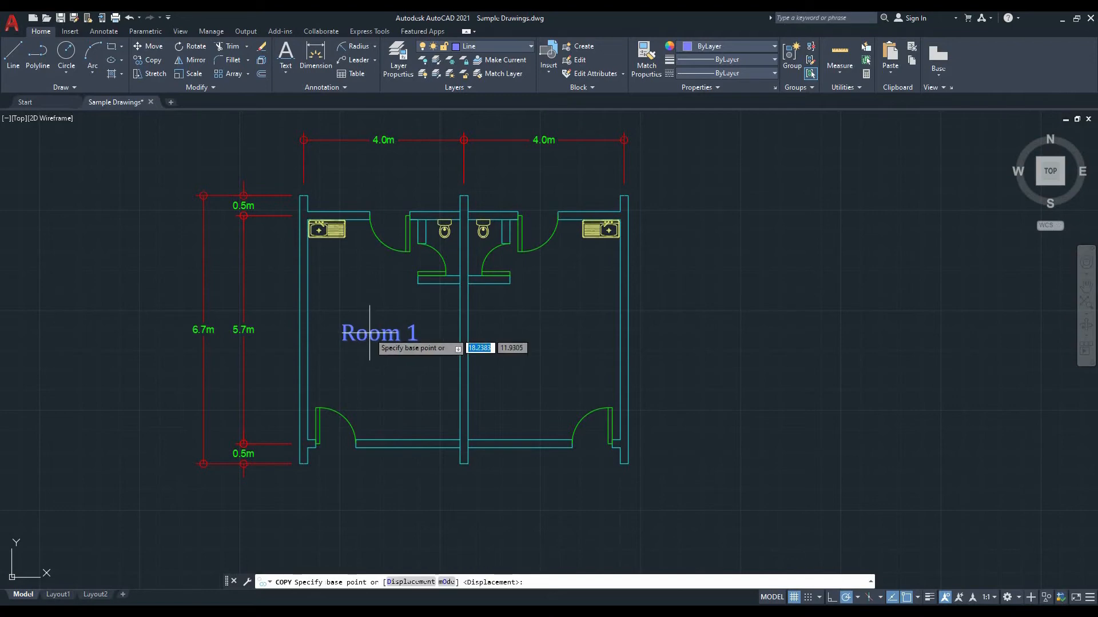
pyautogui.click(370, 334)
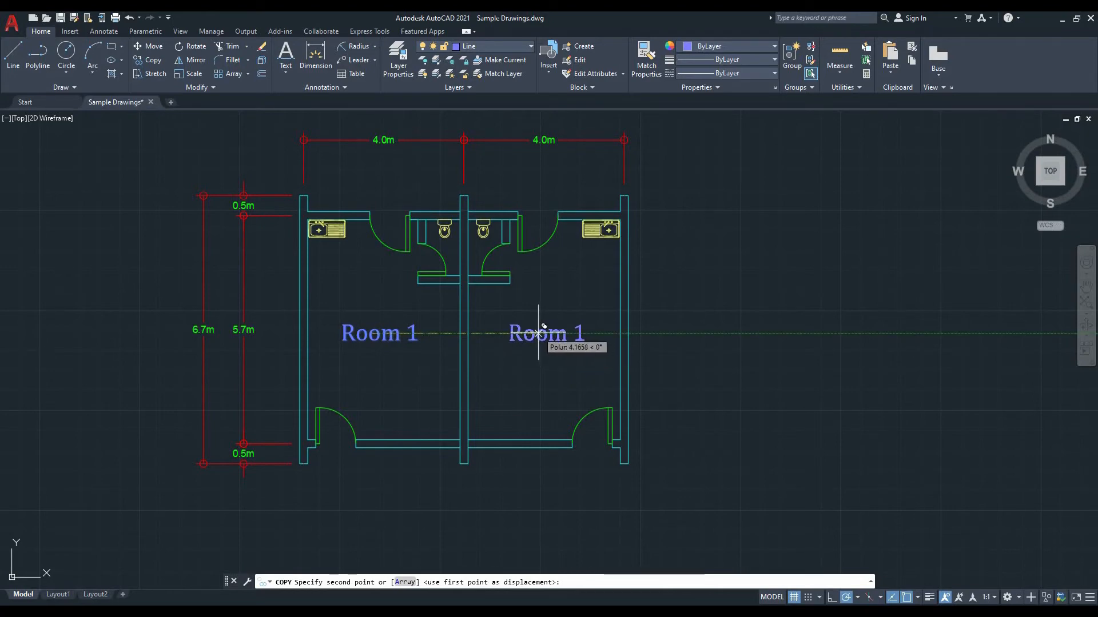
pyautogui.click(538, 334)
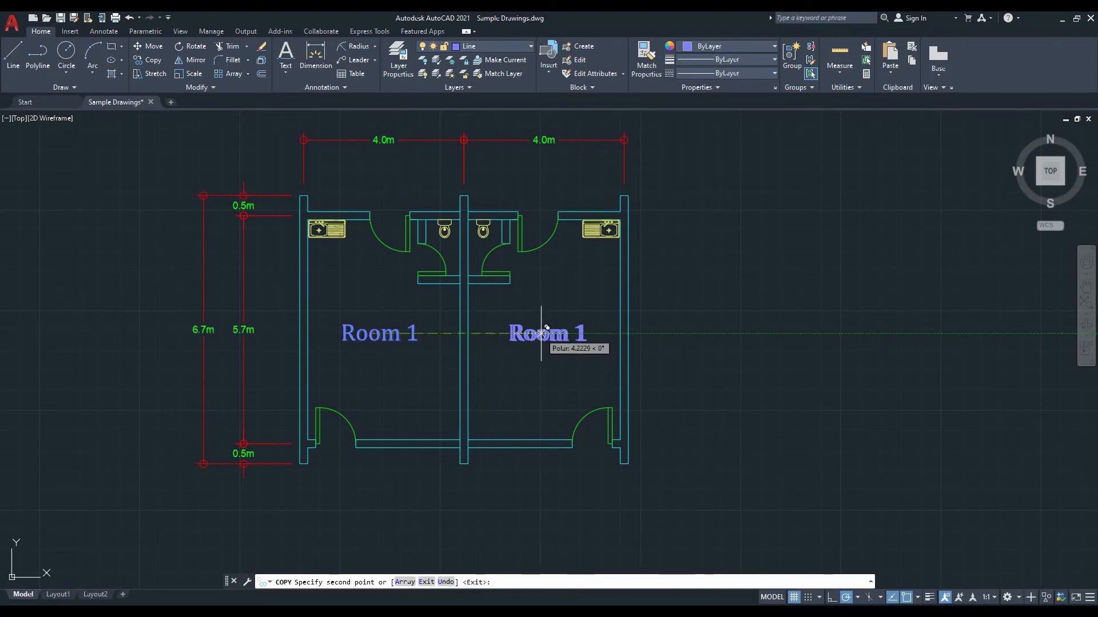
pyautogui.press('Return')
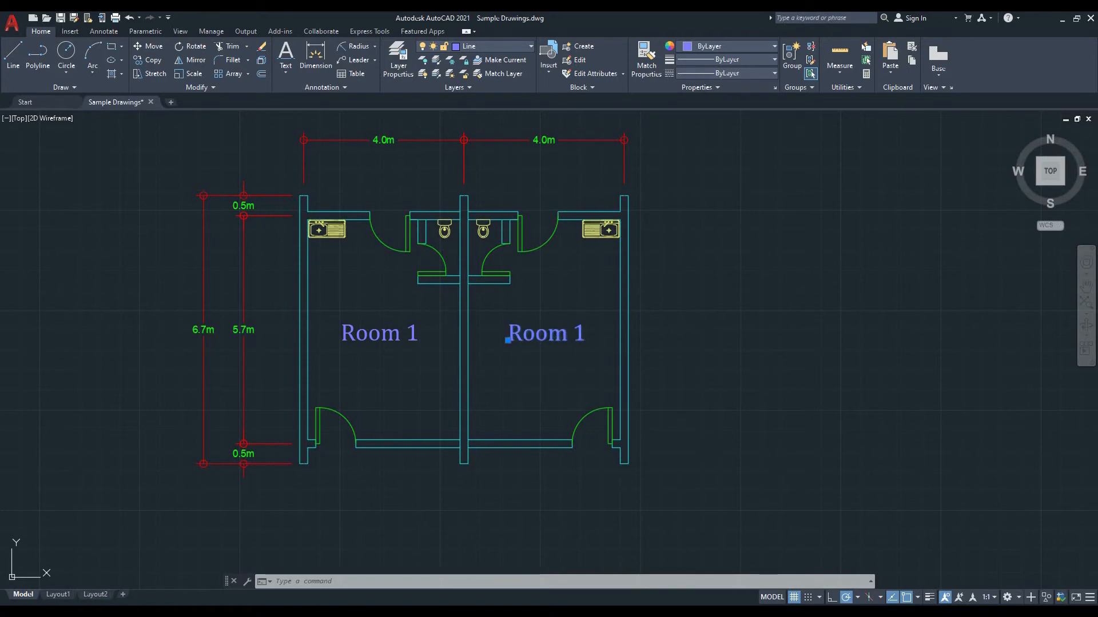
# - Change the copied label in the right room to read "Room 2"
pyautogui.doubleClick(582, 337)
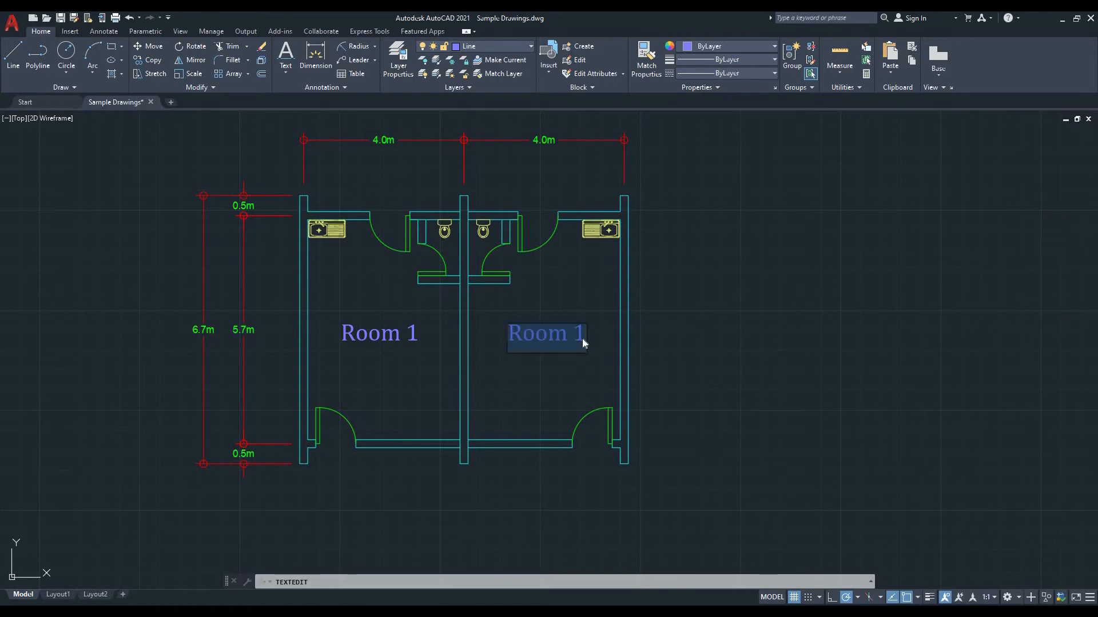
pyautogui.click(585, 370)
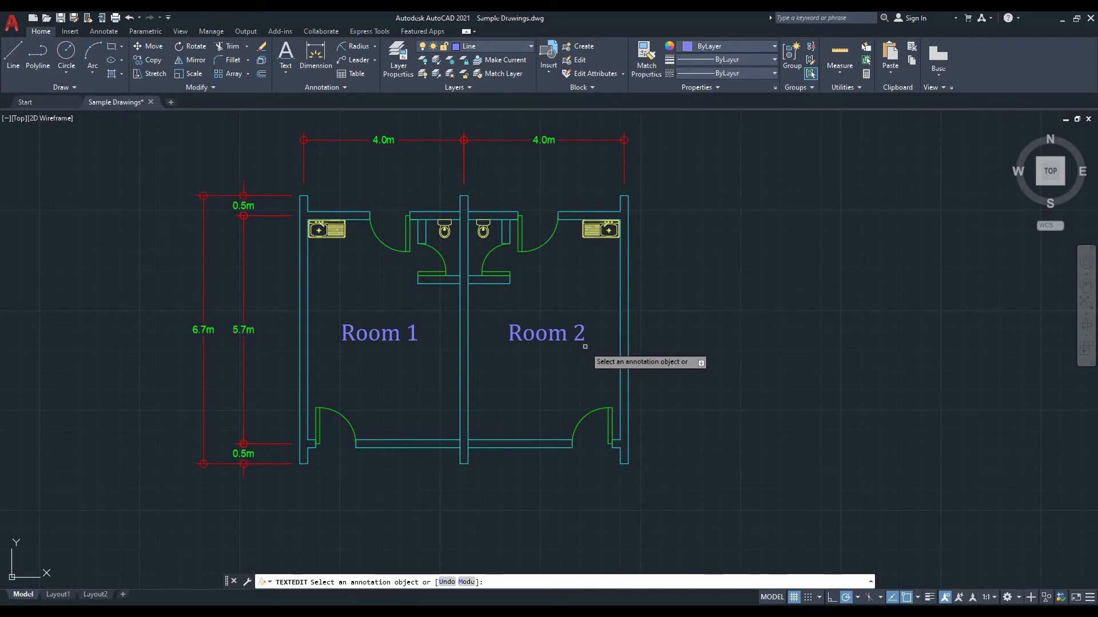
pyautogui.press('Escape')
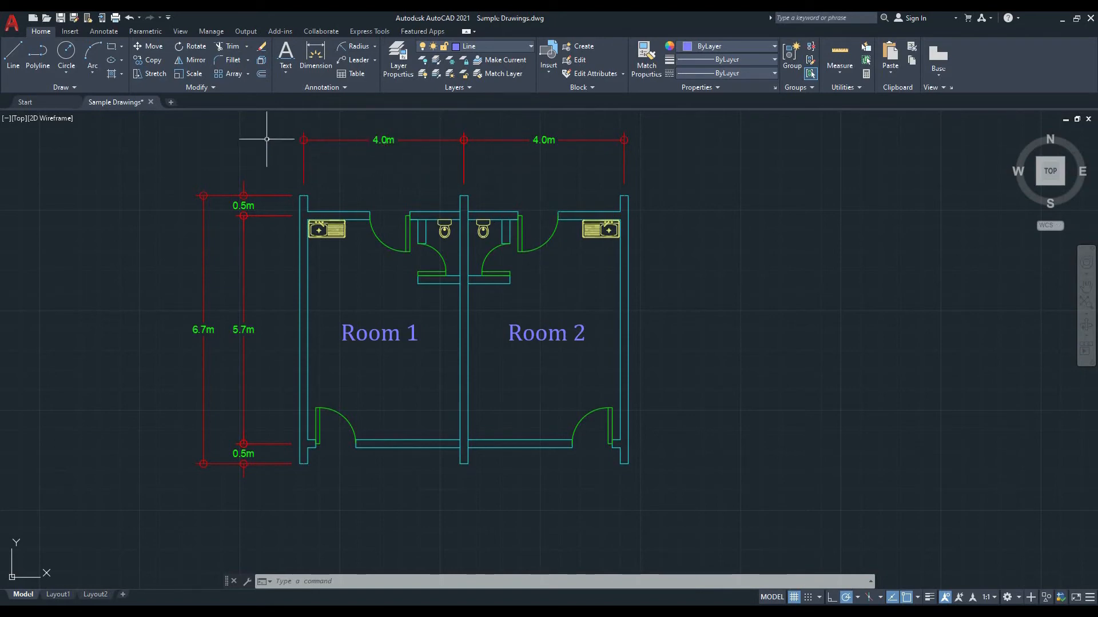
# - Add multiline text reading "Thank you for watching this video. Don't forget to subscribe" in a text box right of the floor plan
pyautogui.write('MT')
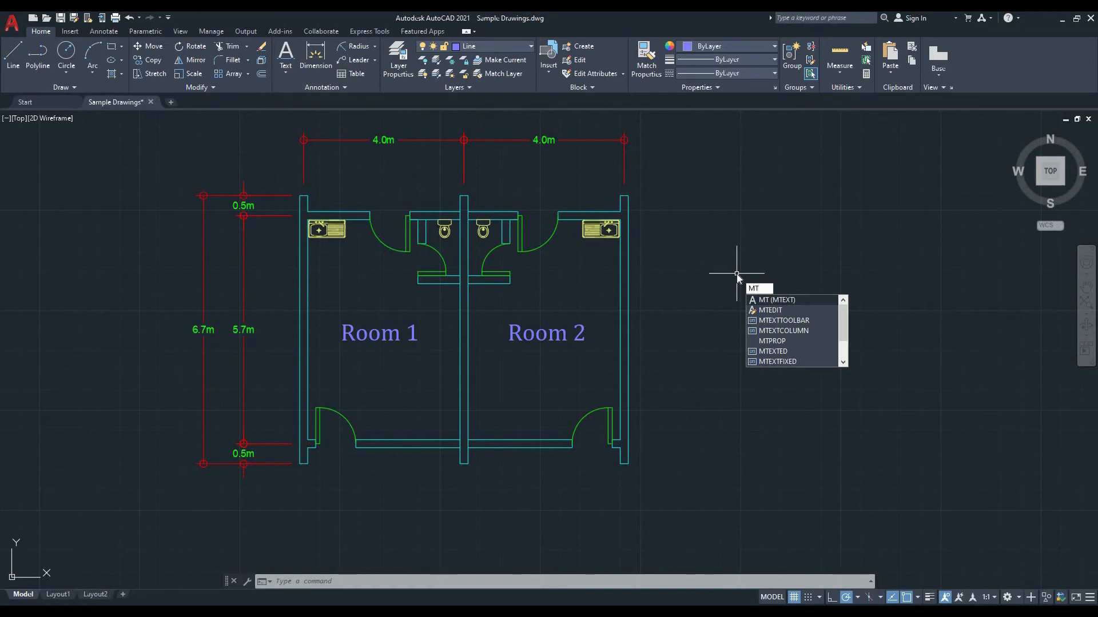
pyautogui.press('Return')
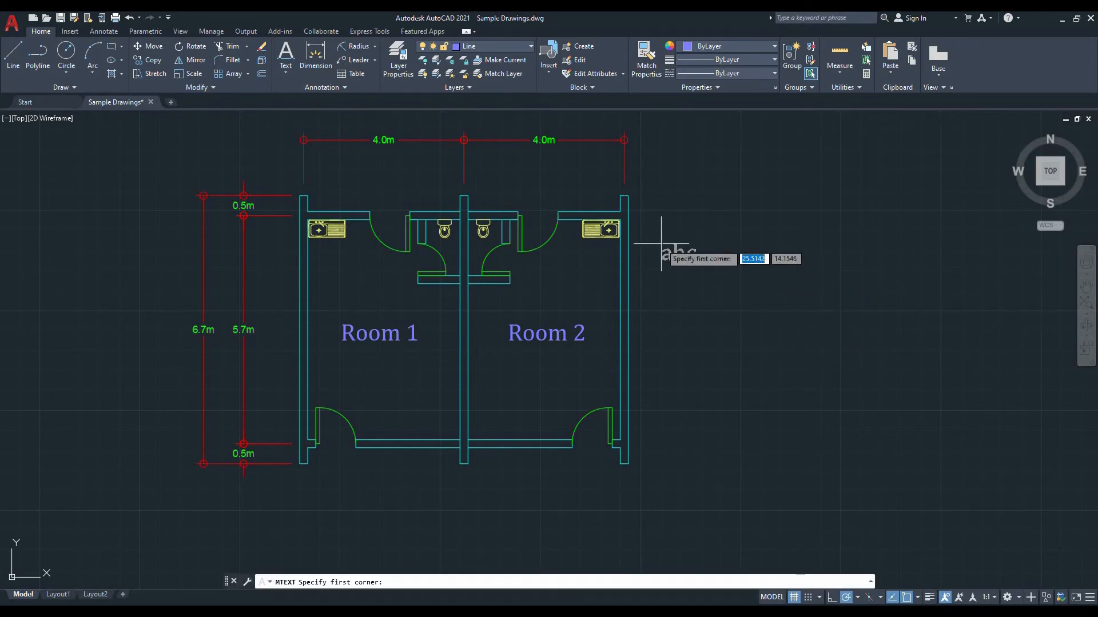
pyautogui.click(287, 72)
pyautogui.click(273, 93)
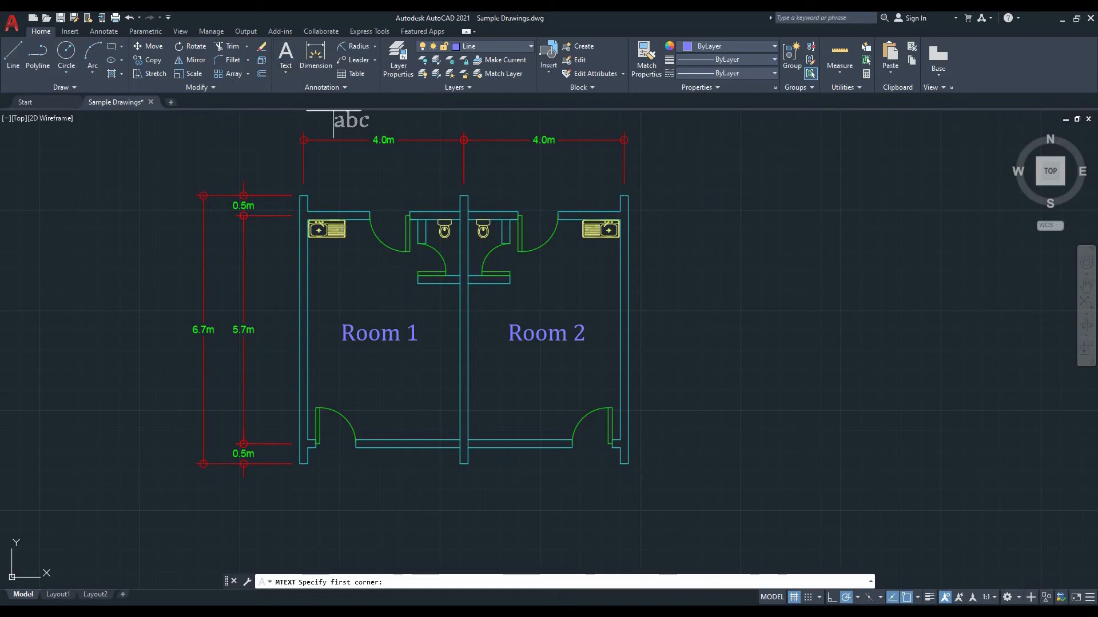
pyautogui.click(677, 212)
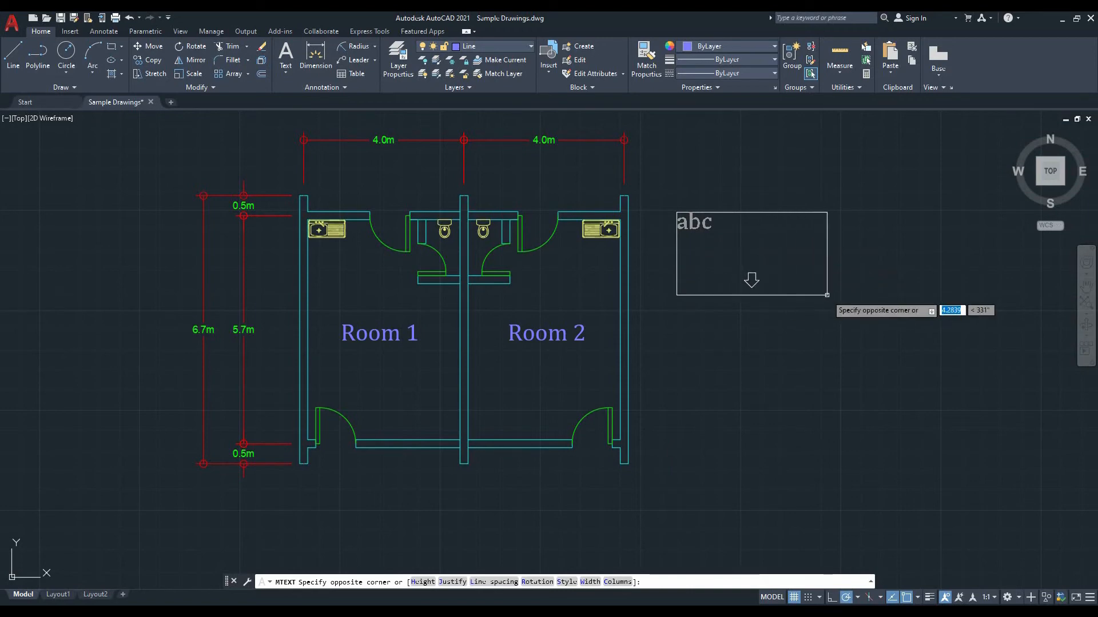
pyautogui.click(828, 294)
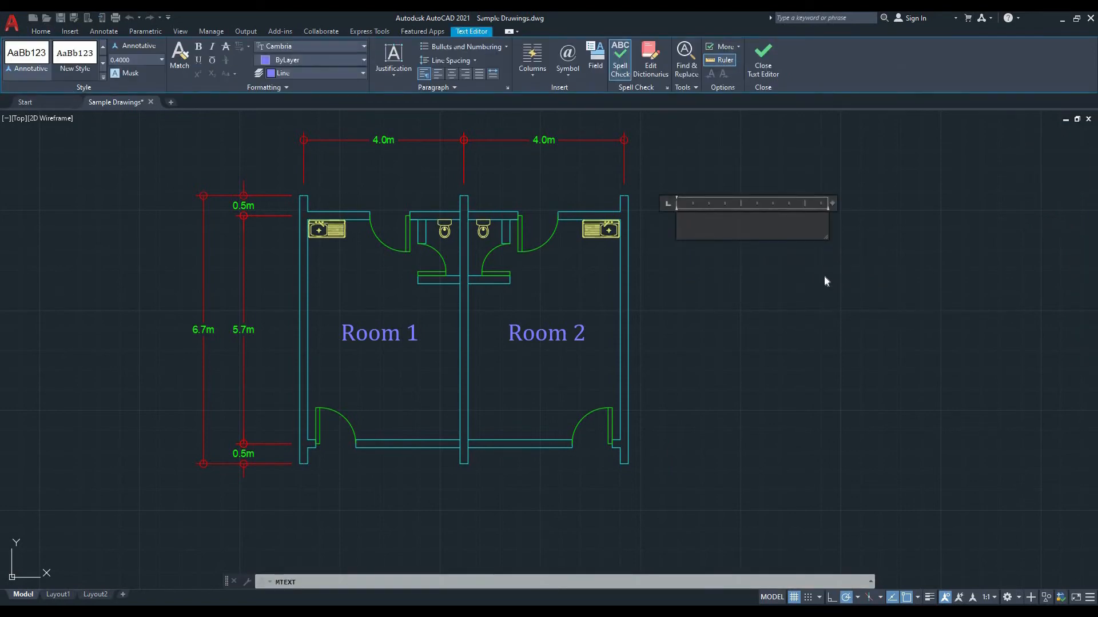
pyautogui.write('Thank you ')
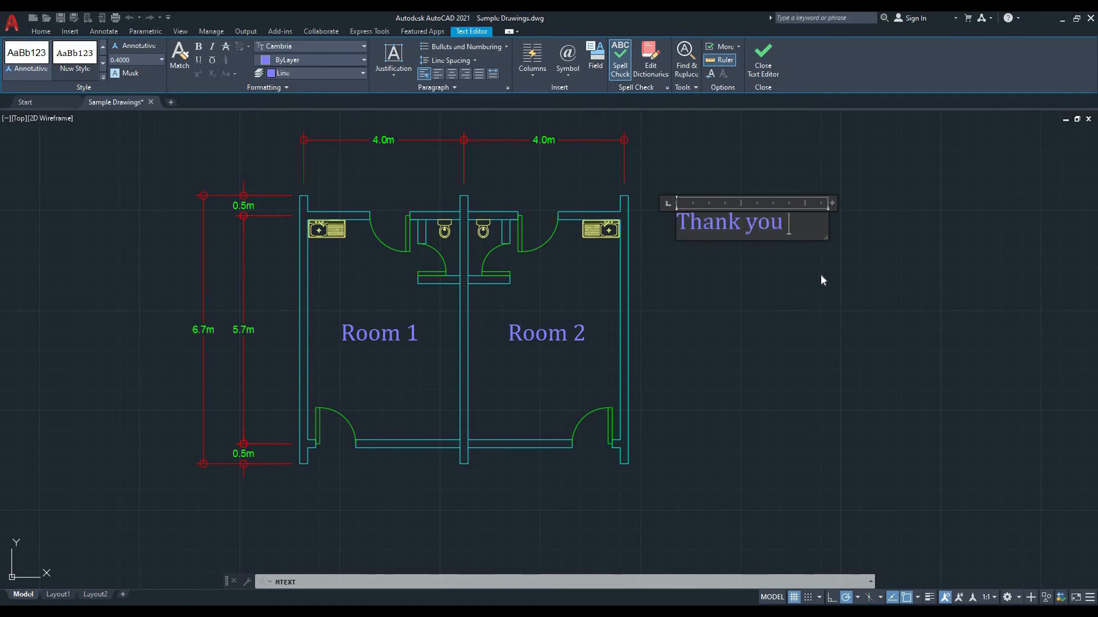
pyautogui.write('for watchi')
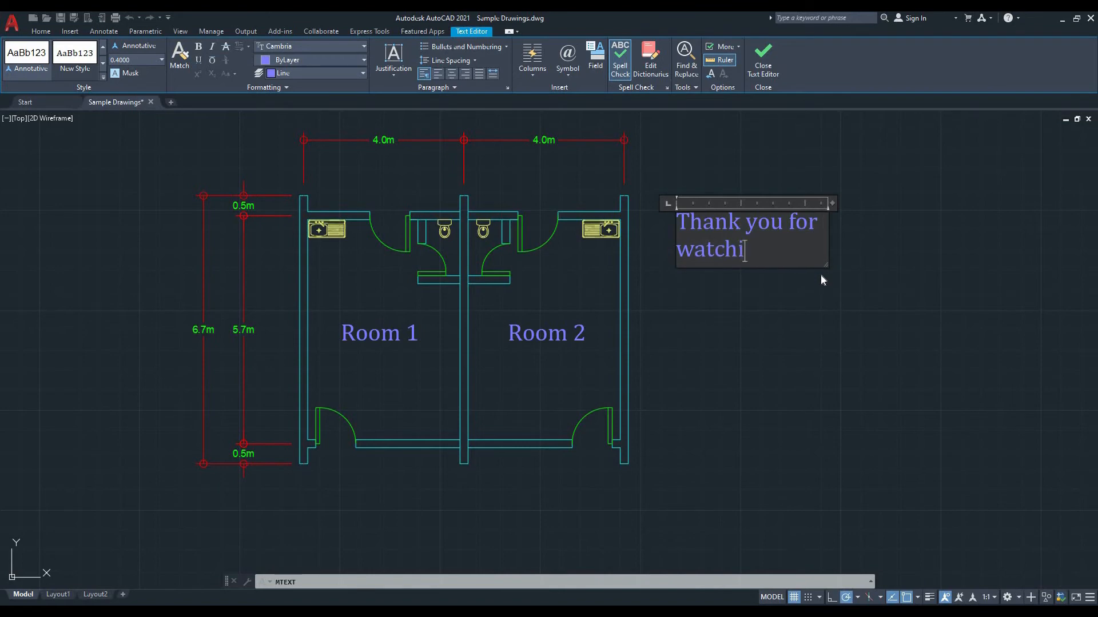
pyautogui.write('ng this v')
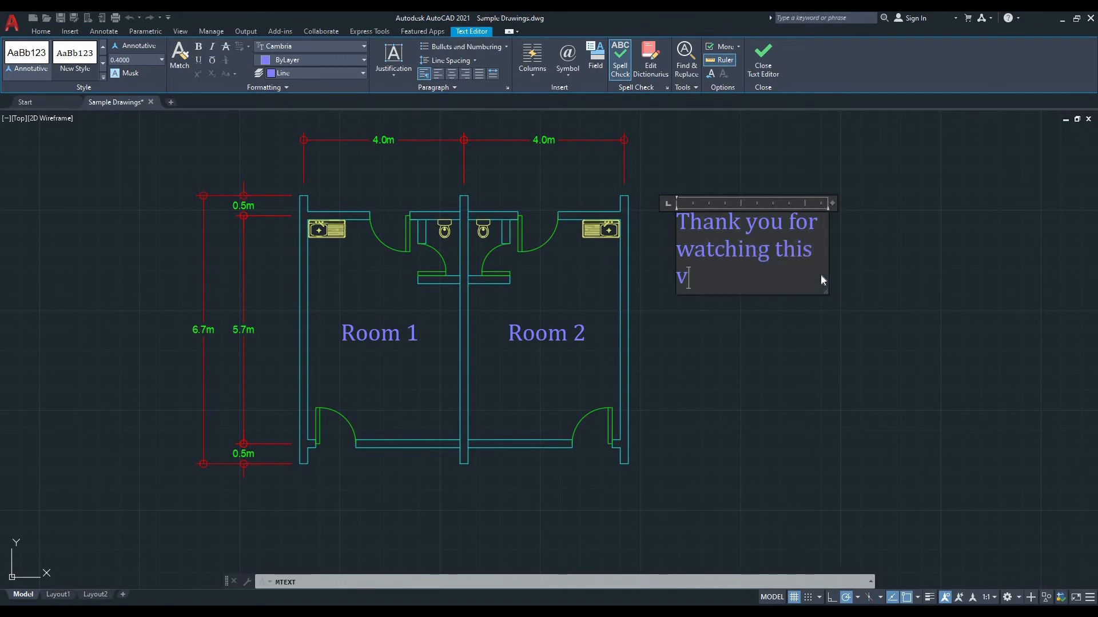
pyautogui.write('ideo. Don')
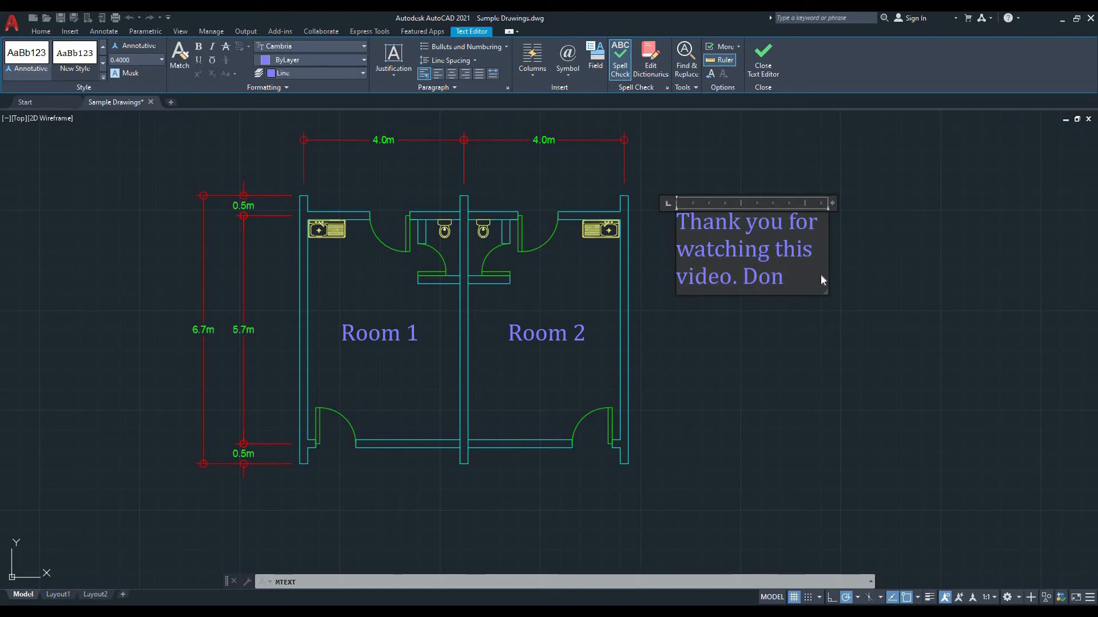
pyautogui.write("'t for")
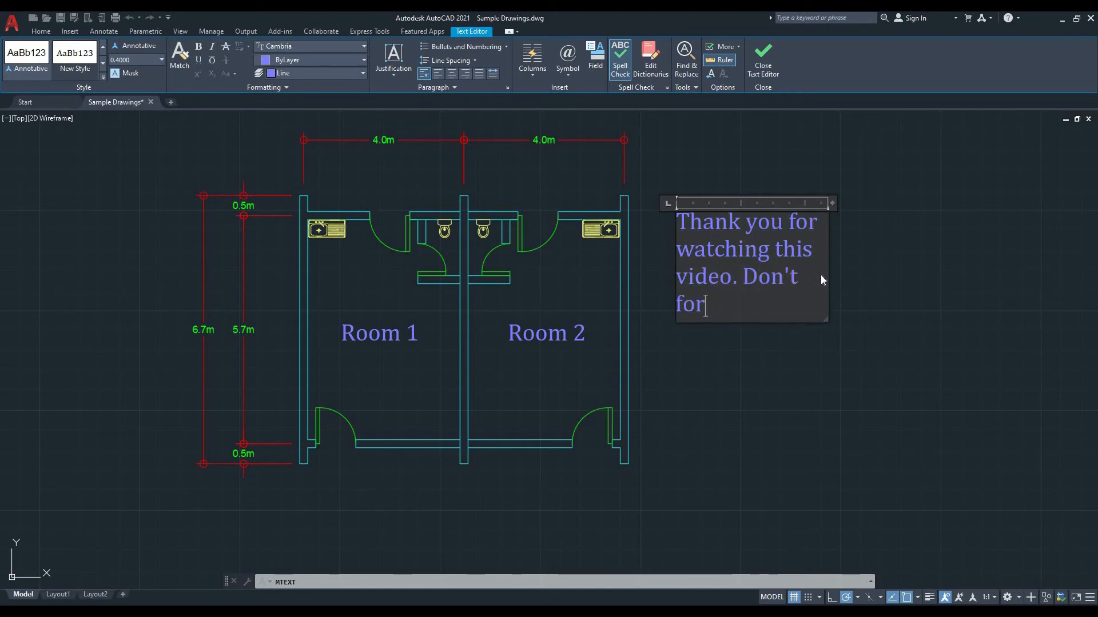
pyautogui.write('get to subscribe')
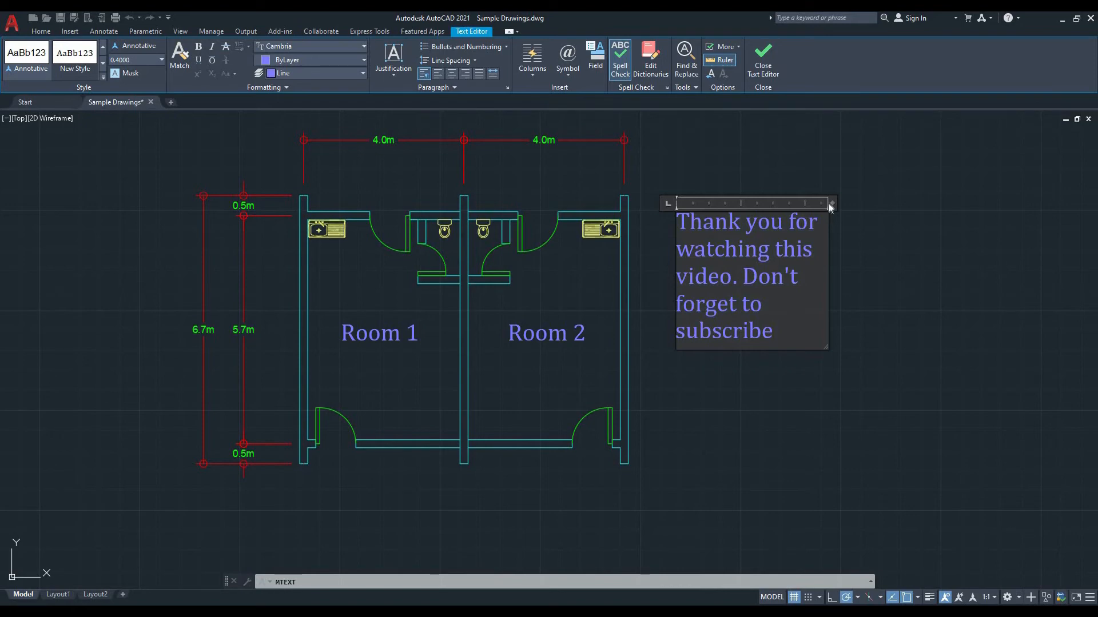
# - Widen and lengthen the thank-you note's text box so its text wraps onto four lines, and finish editing it
pyautogui.moveTo(831, 203); pyautogui.dragTo(896, 203)
pyautogui.moveTo(782, 323); pyautogui.dragTo(787, 379)
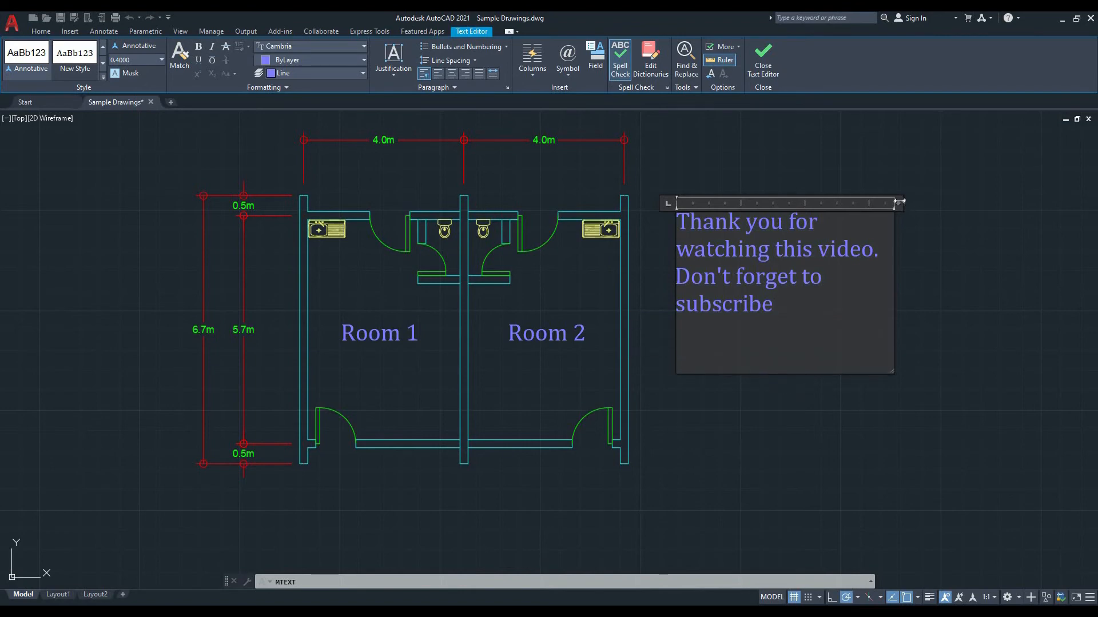
pyautogui.moveTo(896, 205)
pyautogui.mouseDown()
pyautogui.moveTo(857, 204)
pyautogui.moveTo(892, 205)
pyautogui.mouseUp()
pyautogui.click(108, 30)
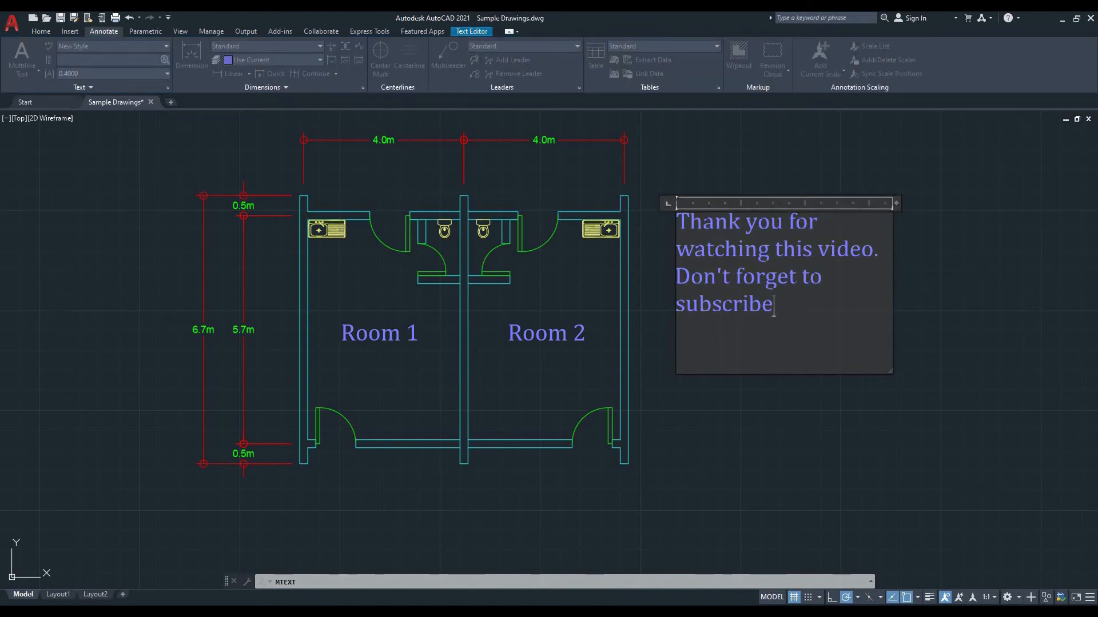
pyautogui.click(933, 335)
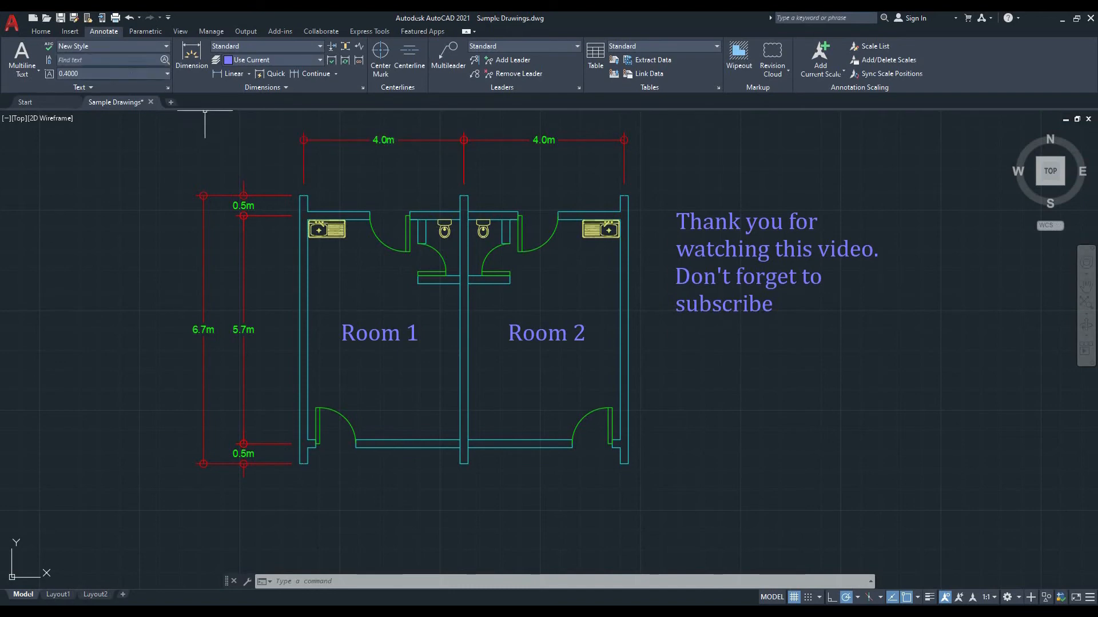
# - Create a new text style called "Name"
pyautogui.click(168, 88)
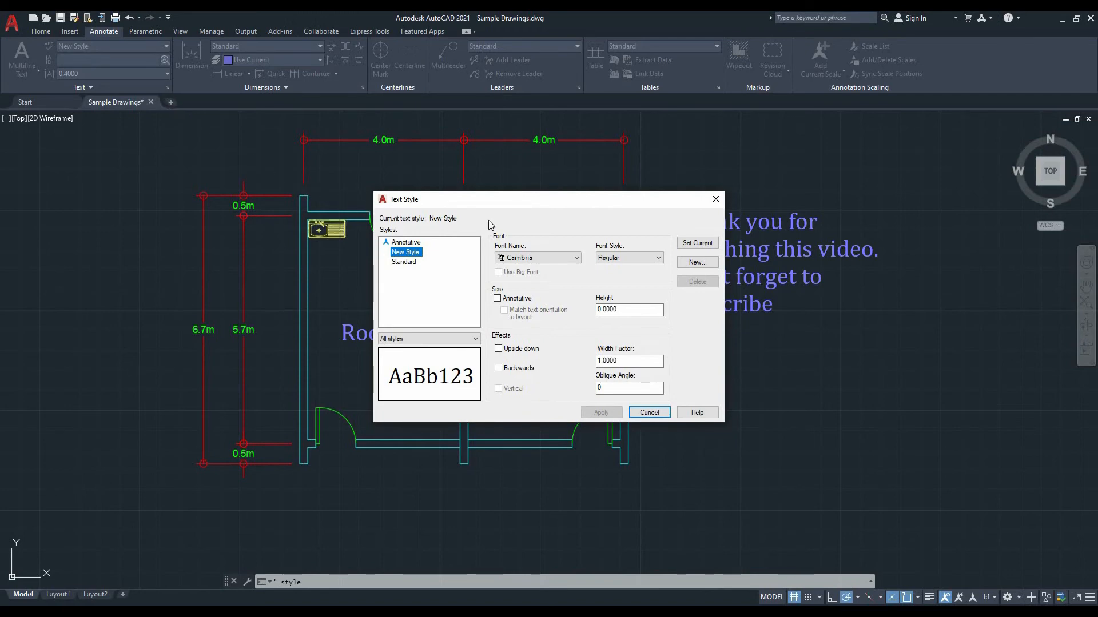
pyautogui.click(716, 201)
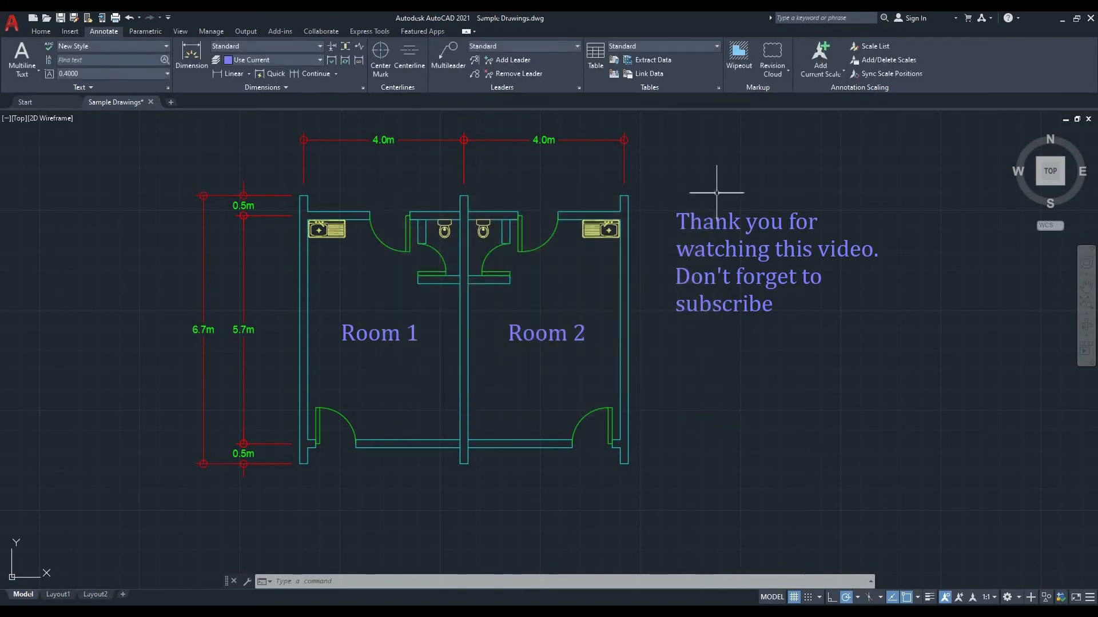
pyautogui.write('Style')
pyautogui.press('Return')
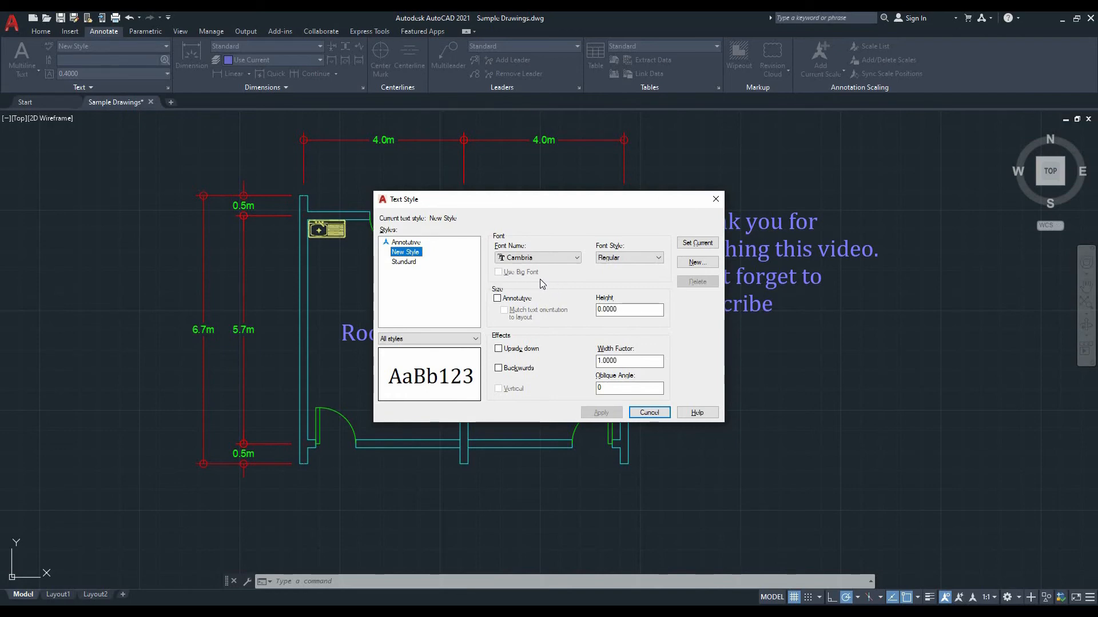
pyautogui.click(696, 262)
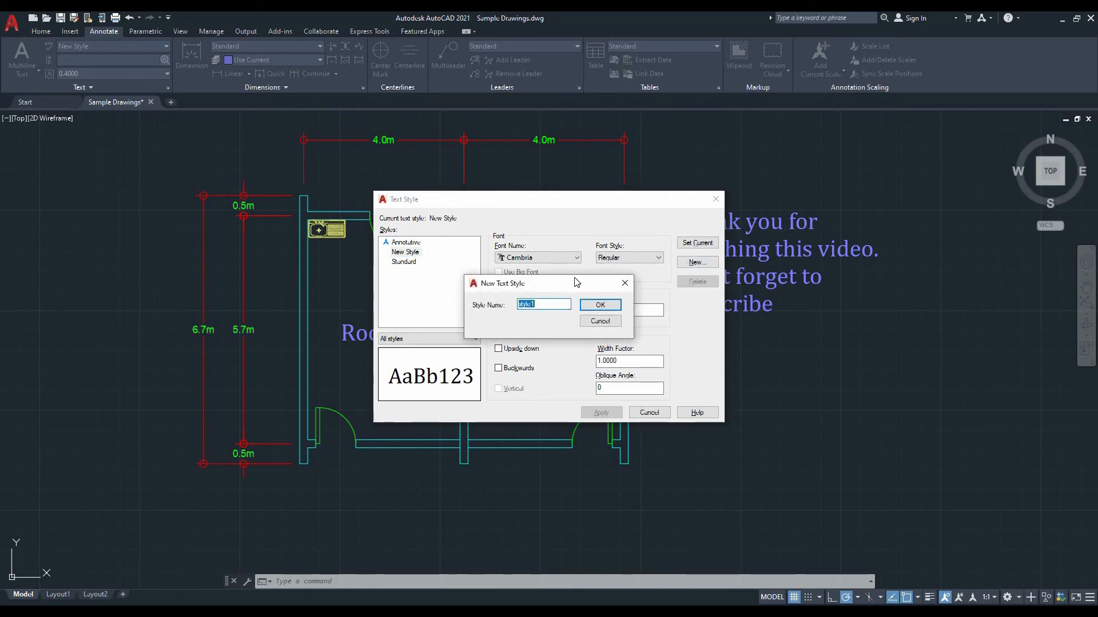
pyautogui.write('N')
pyautogui.click(602, 308)
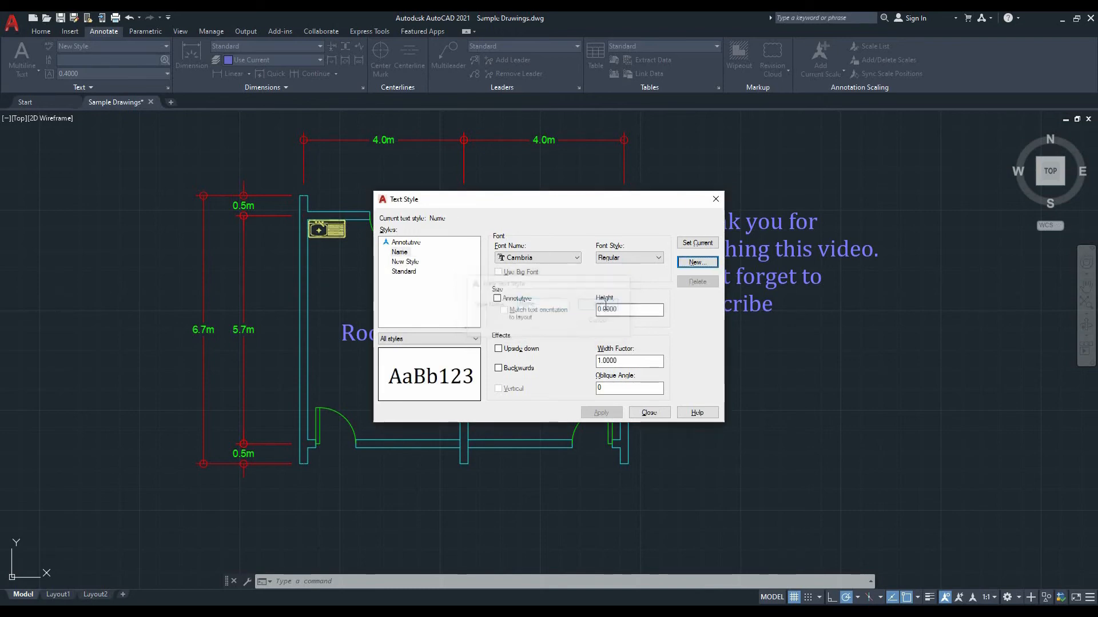
# - Set the Name text style's font to Cambria Math with the Regular font style and apply it
pyautogui.click(539, 258)
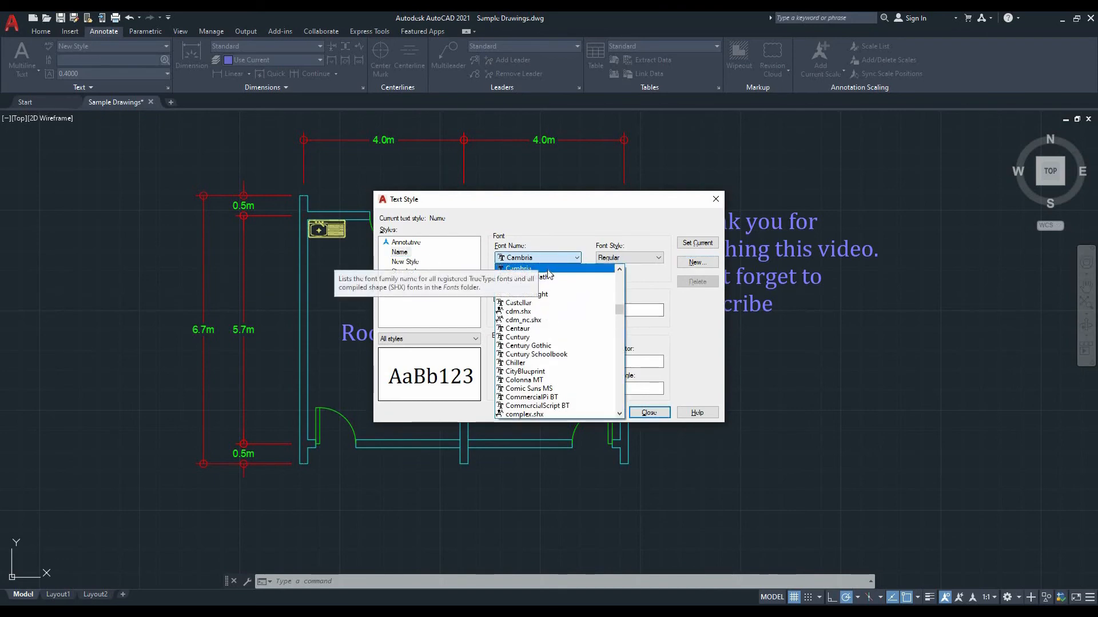
pyautogui.click(531, 278)
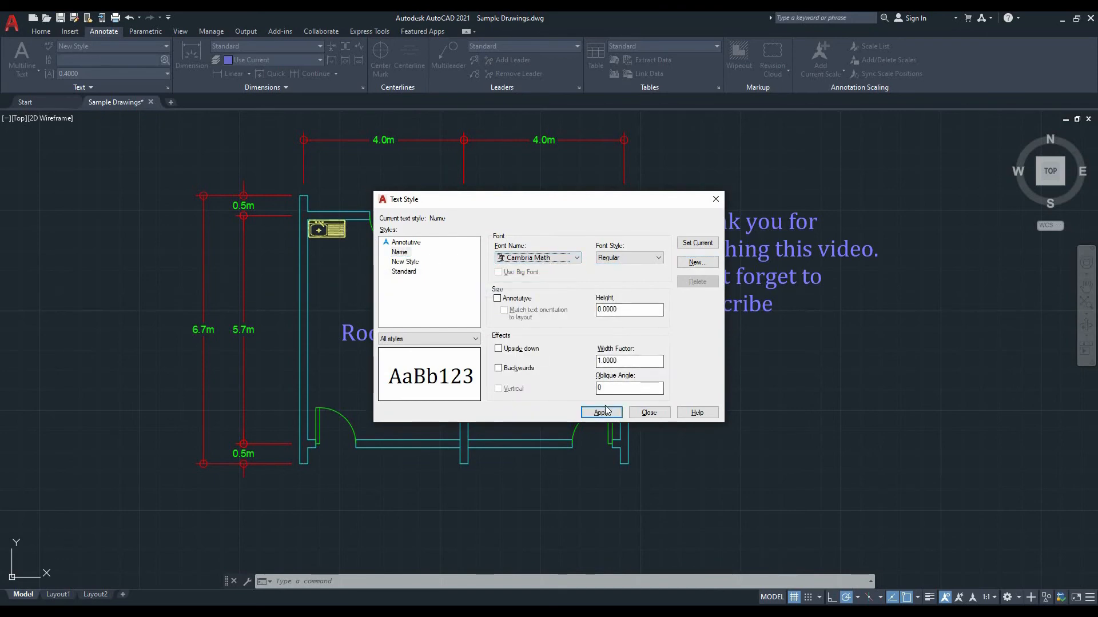
pyautogui.click(629, 258)
pyautogui.click(623, 267)
pyautogui.click(608, 412)
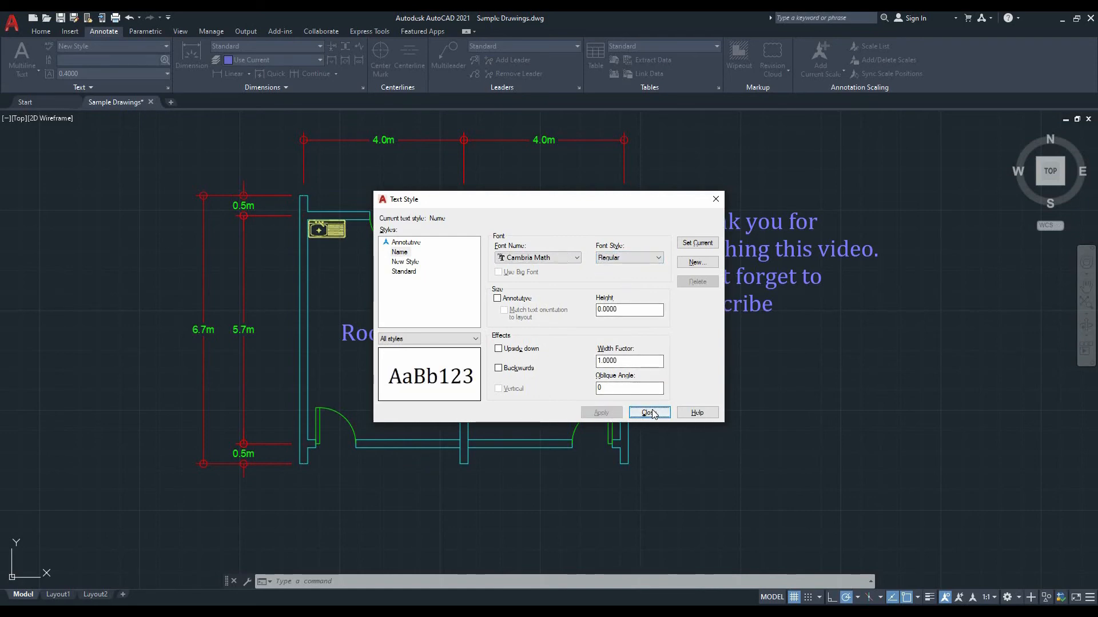
pyautogui.click(652, 412)
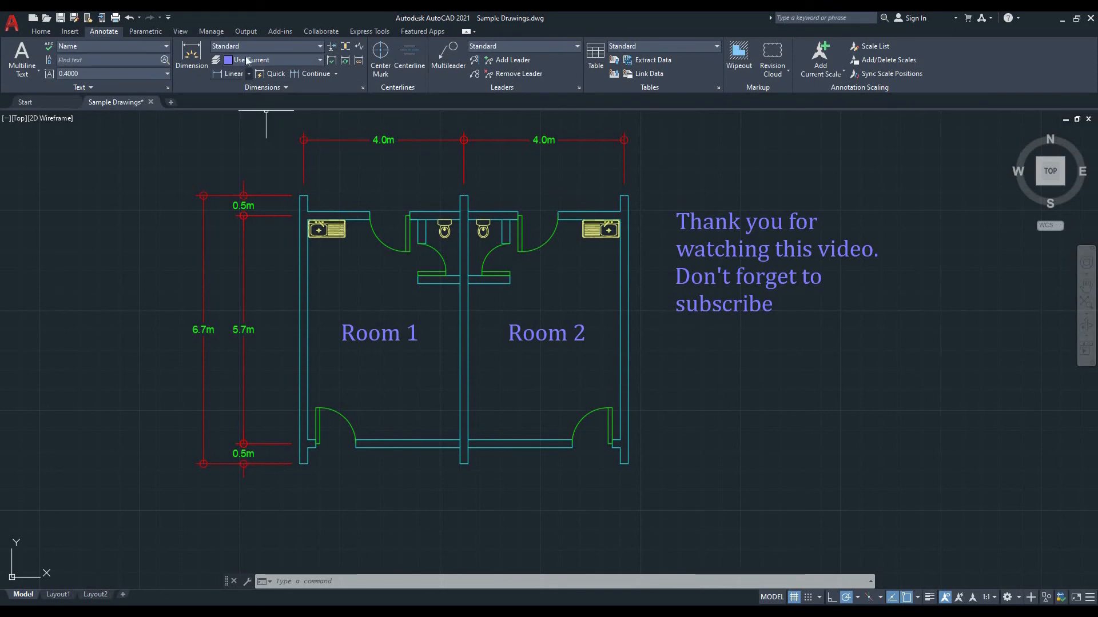
# - Choose Name as the current text style and place a new multiline text box below the thank-you note
pyautogui.click(117, 46)
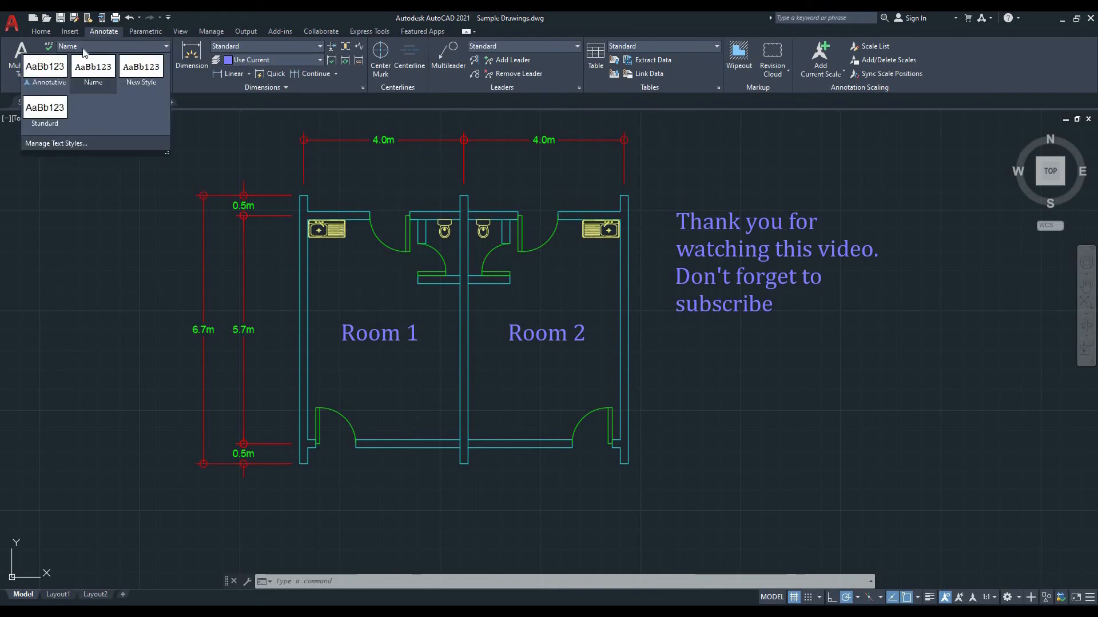
pyautogui.click(85, 78)
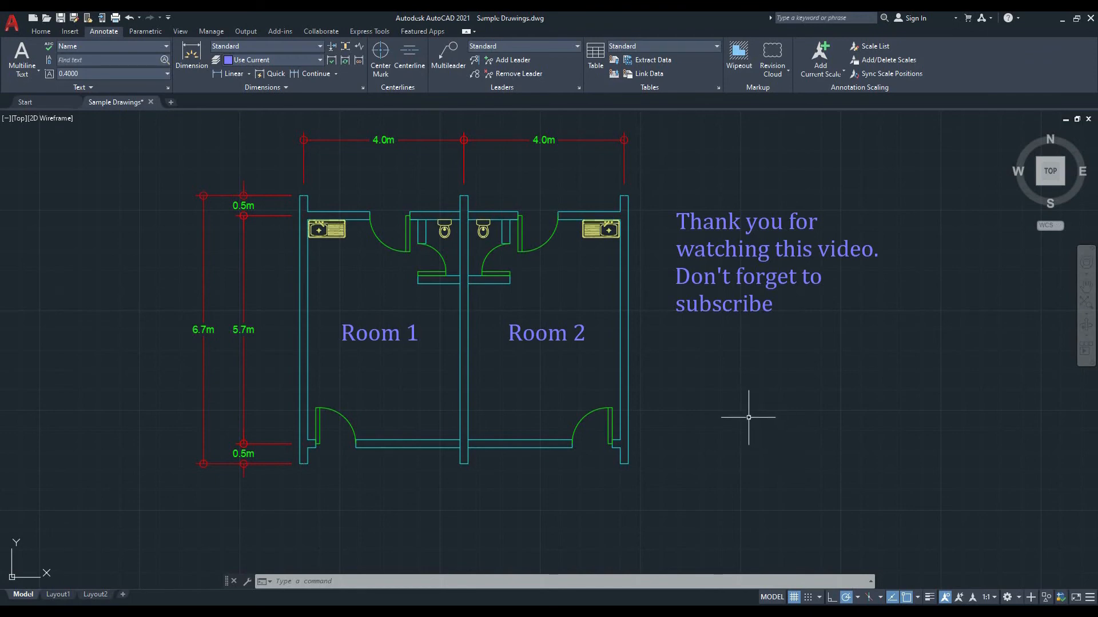
pyautogui.write('MT')
pyautogui.press('Return')
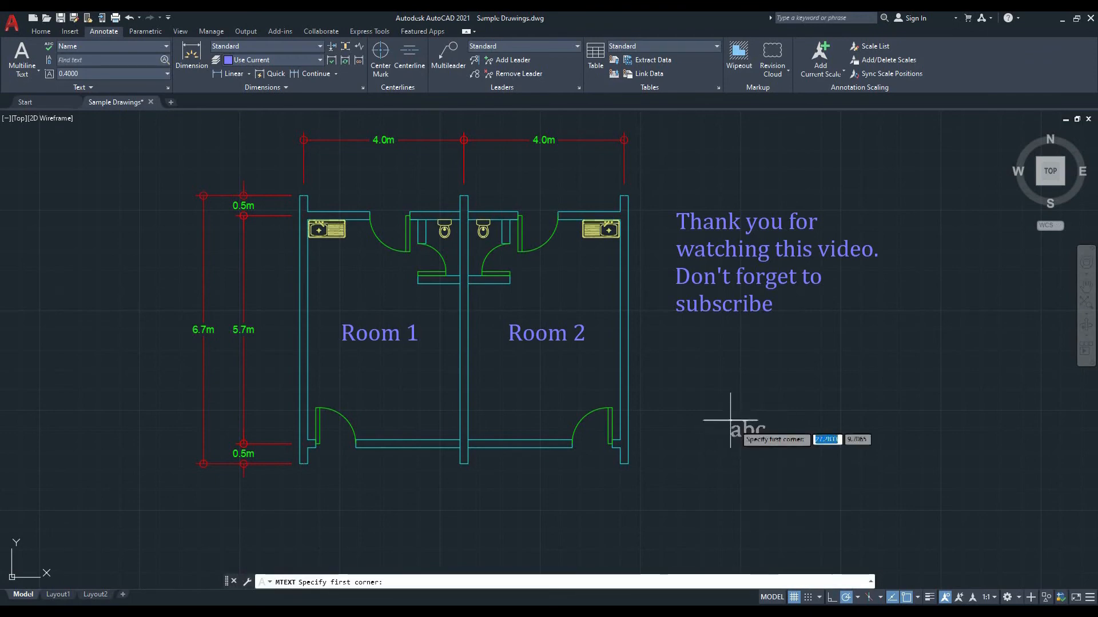
pyautogui.click(693, 375)
pyautogui.click(894, 471)
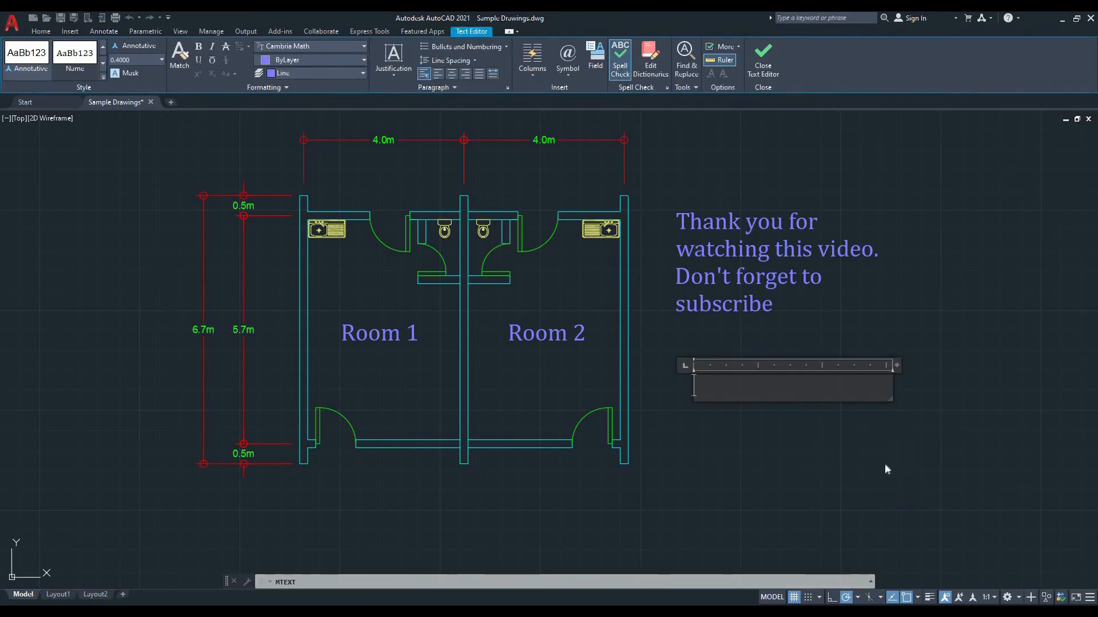